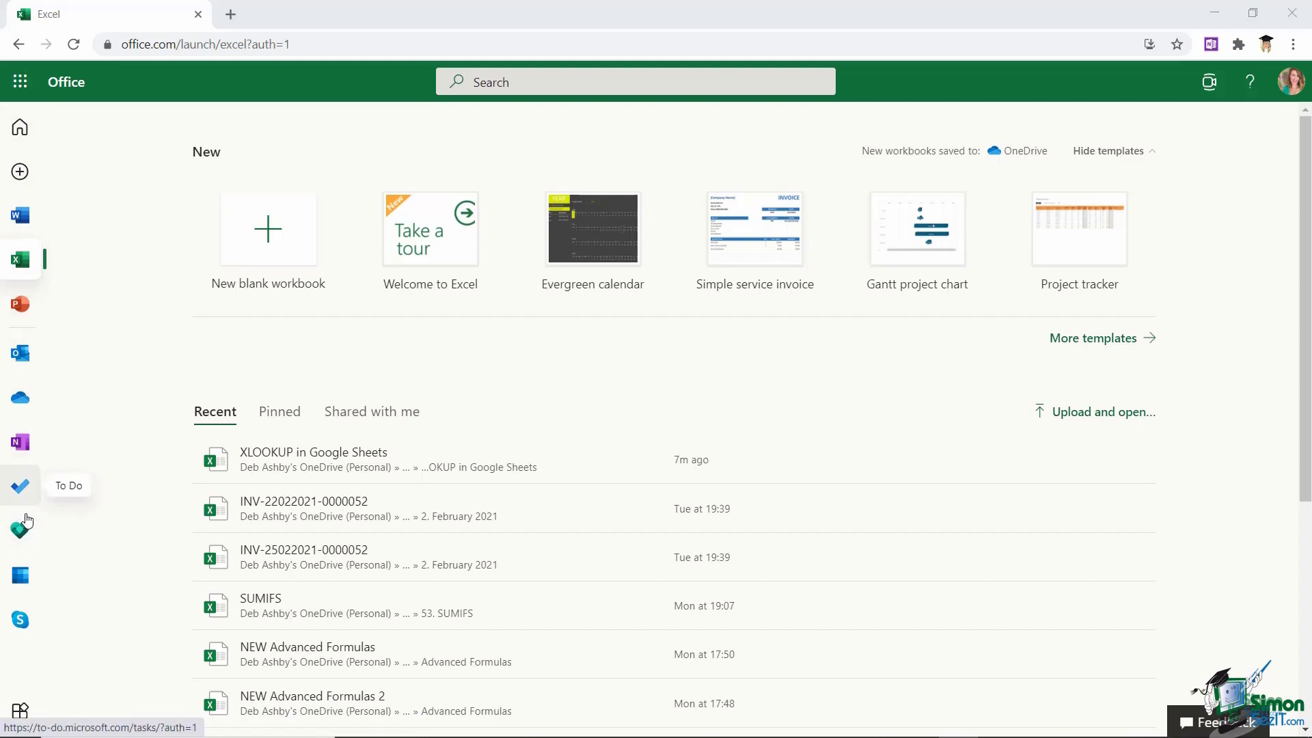
# Open Microsoft Forms from the All Apps list in Microsoft Office
pyautogui.click(22, 715)
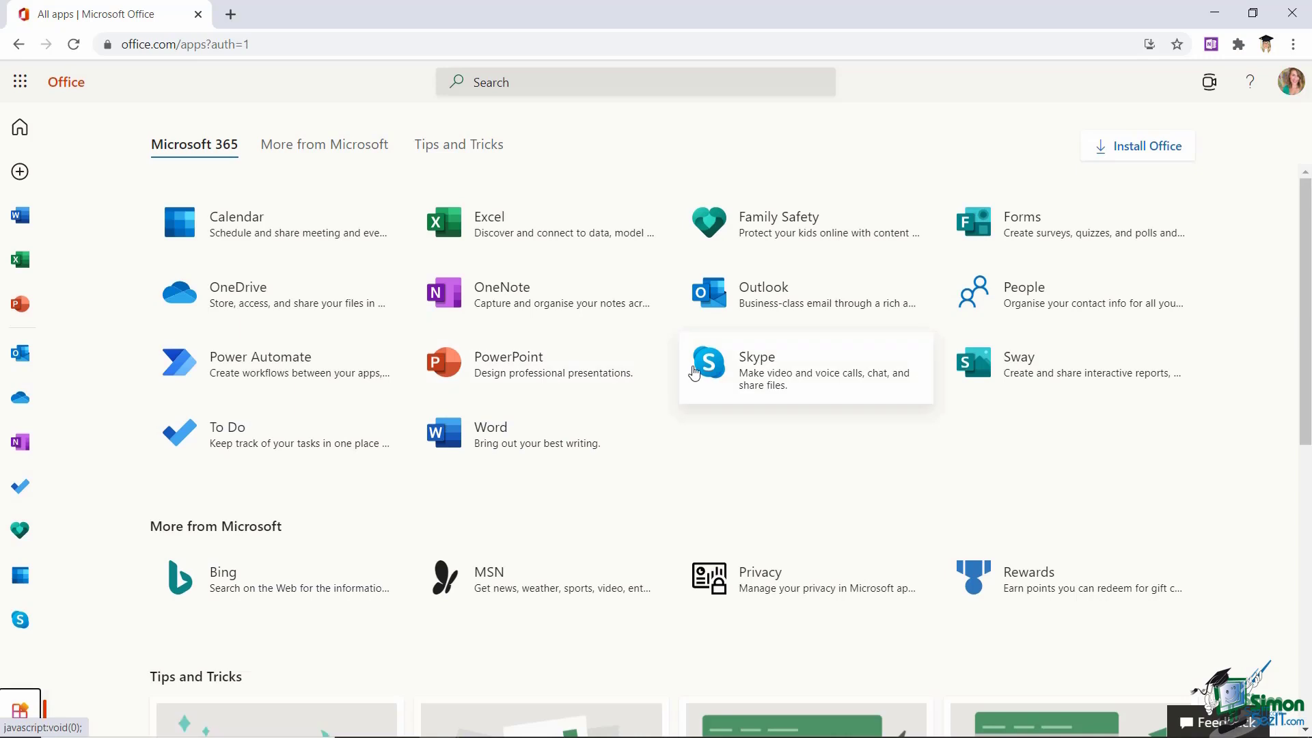
pyautogui.click(1040, 229)
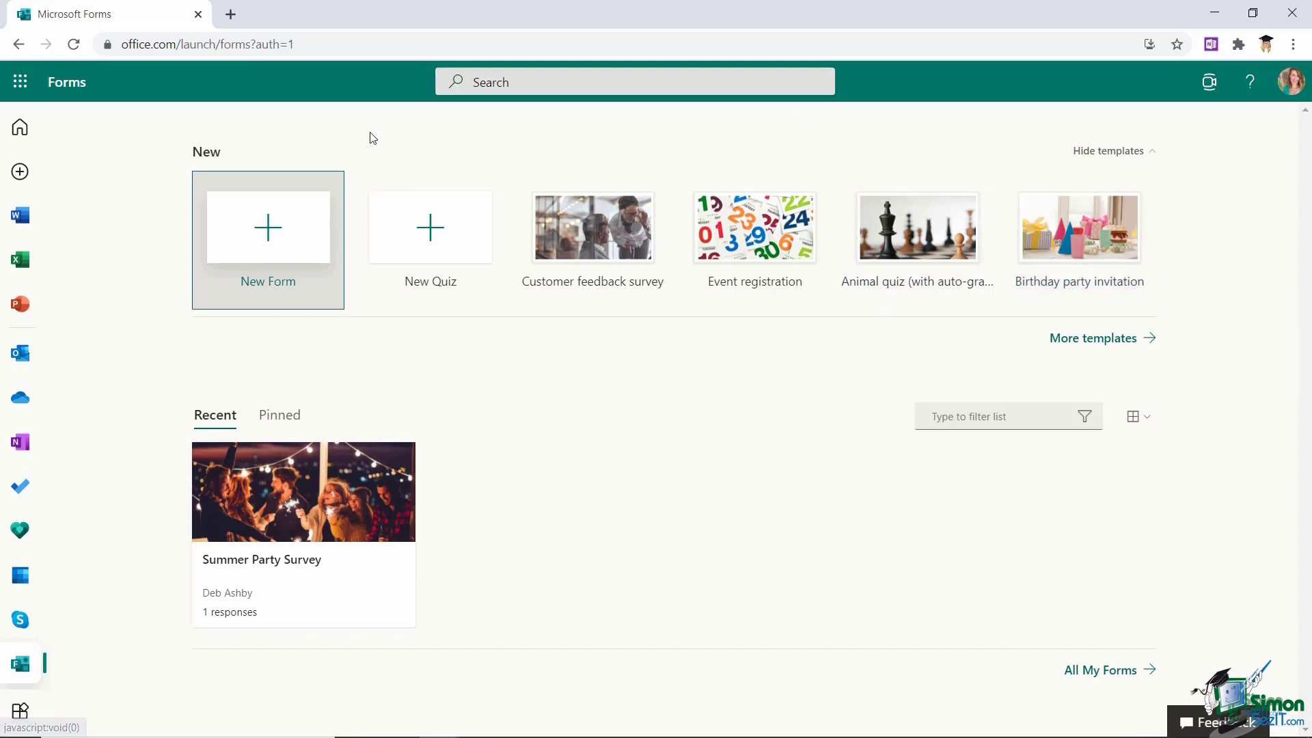
# Create a new blank form and title it 'Christmas Party', correcting the typo
pyautogui.click(272, 239)
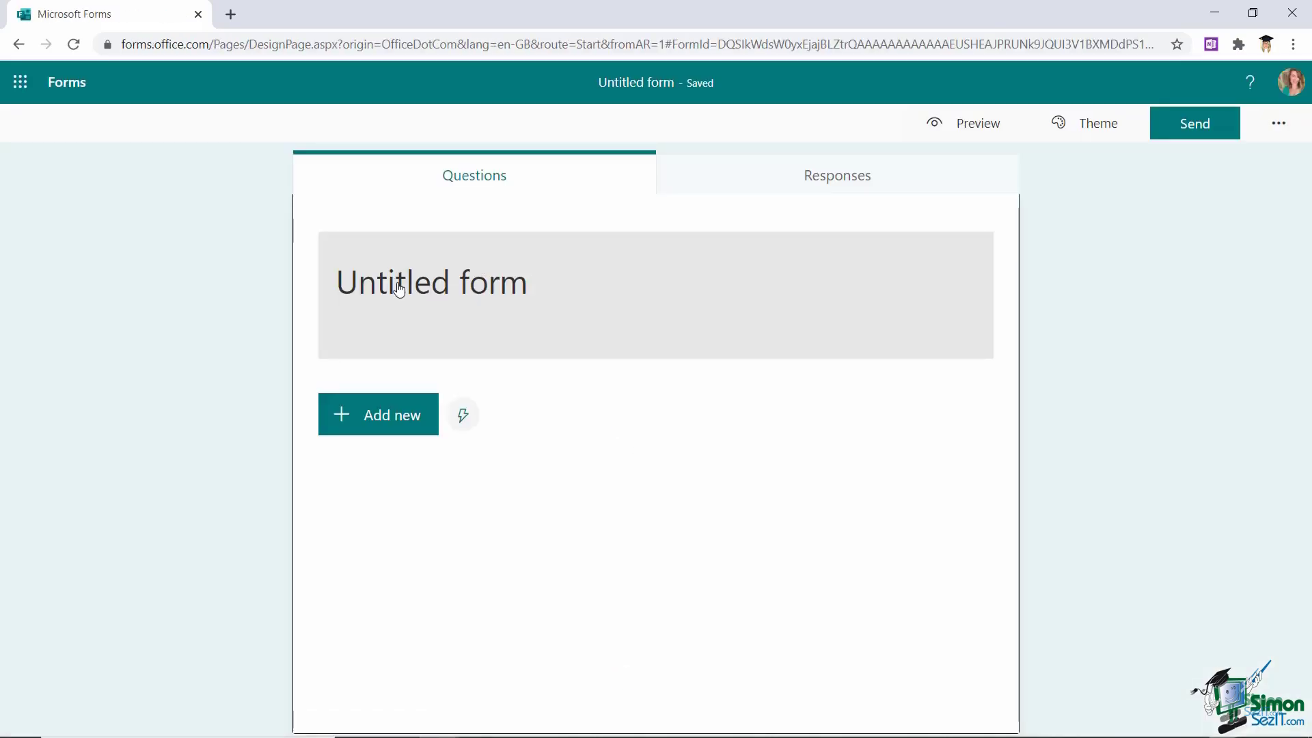
pyautogui.click(436, 287)
pyautogui.write('Chri')
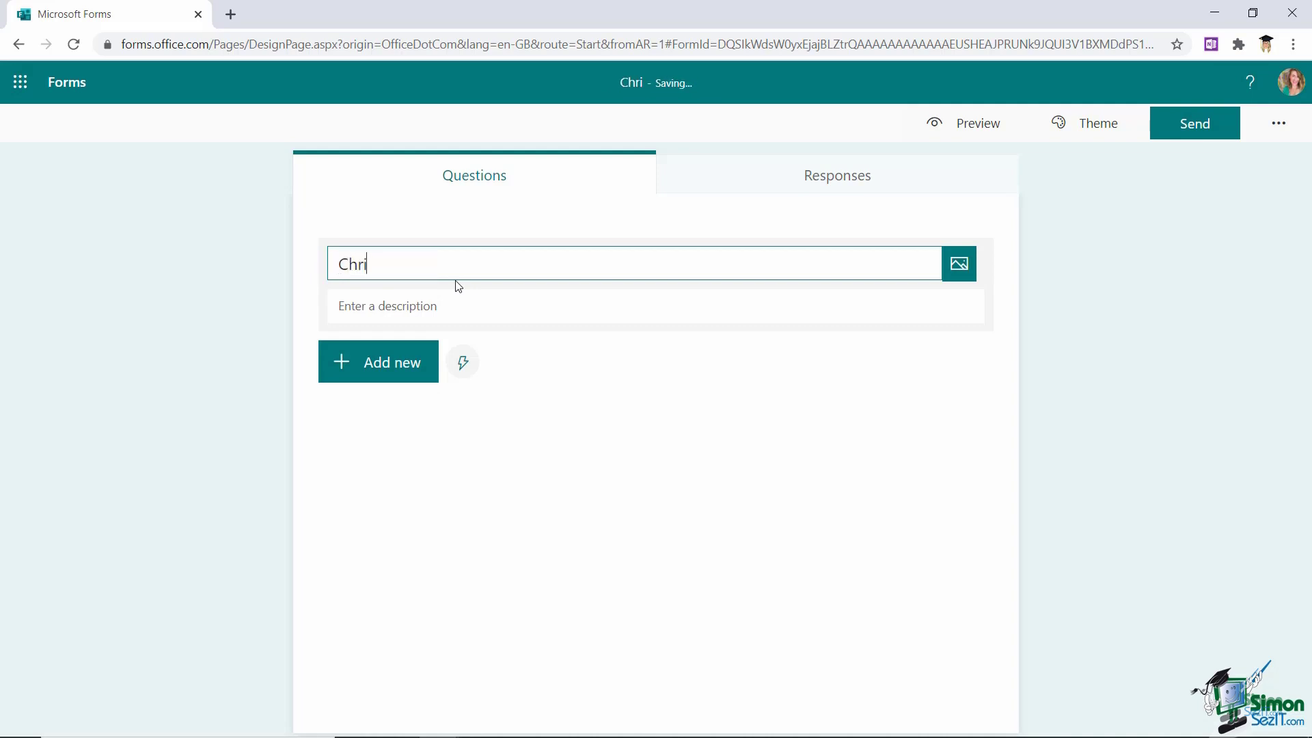
pyautogui.write('stmas Partt')
pyautogui.press('BackSpace')
pyautogui.write('y')
pyautogui.click(364, 309)
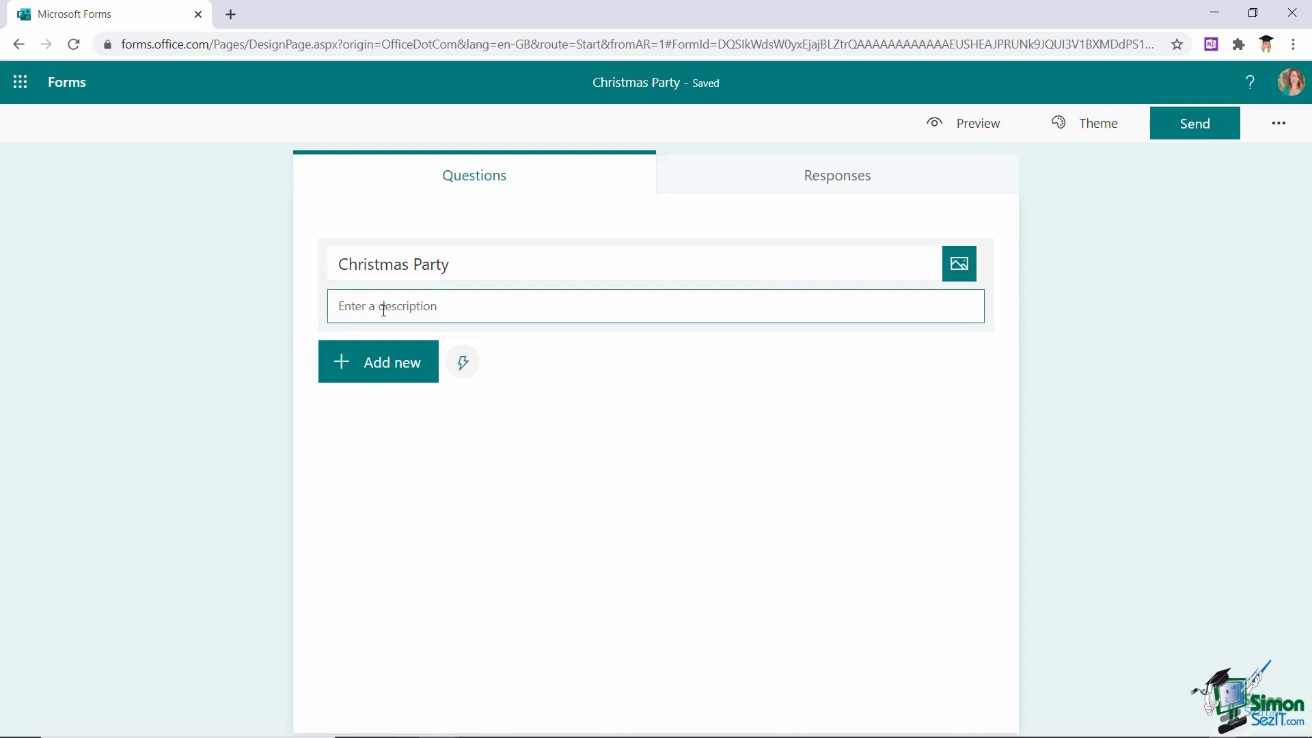
# Insert a poinsettia-and-desserts photo from a Bing 'christmas party' search into the header
pyautogui.click(956, 273)
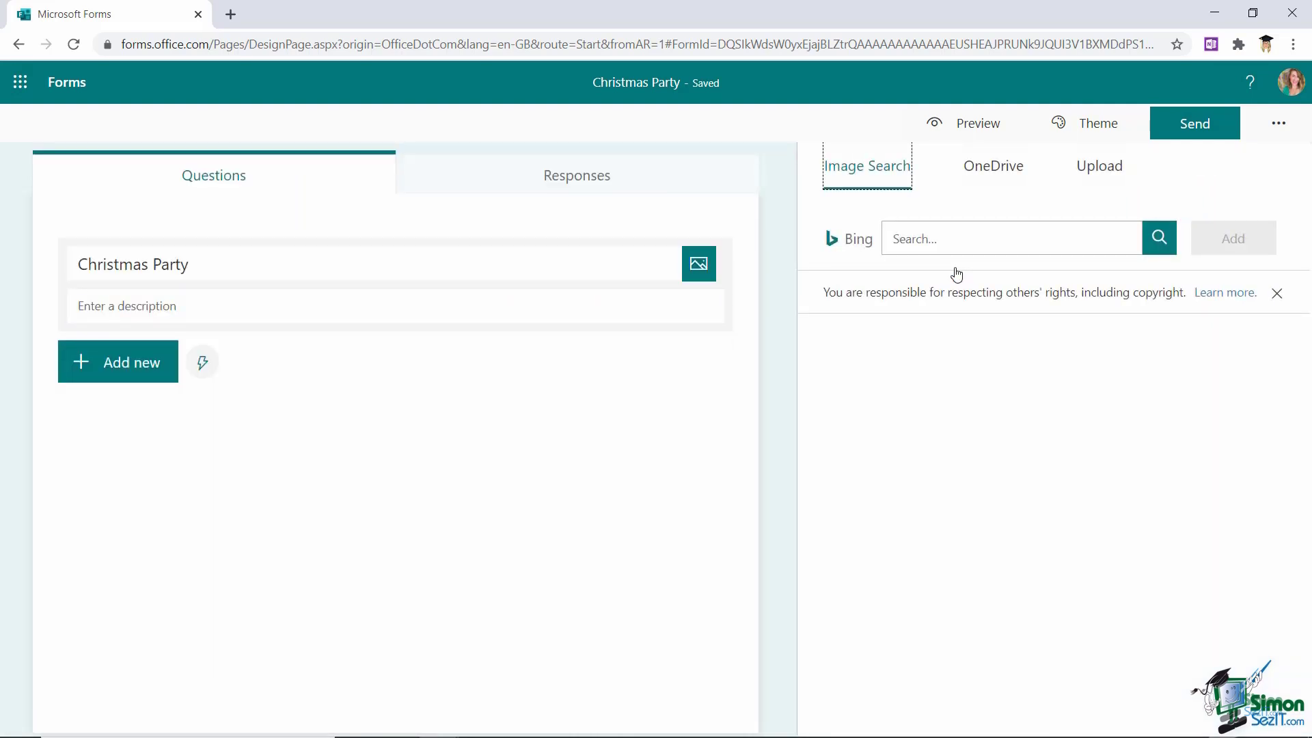
pyautogui.click(923, 242)
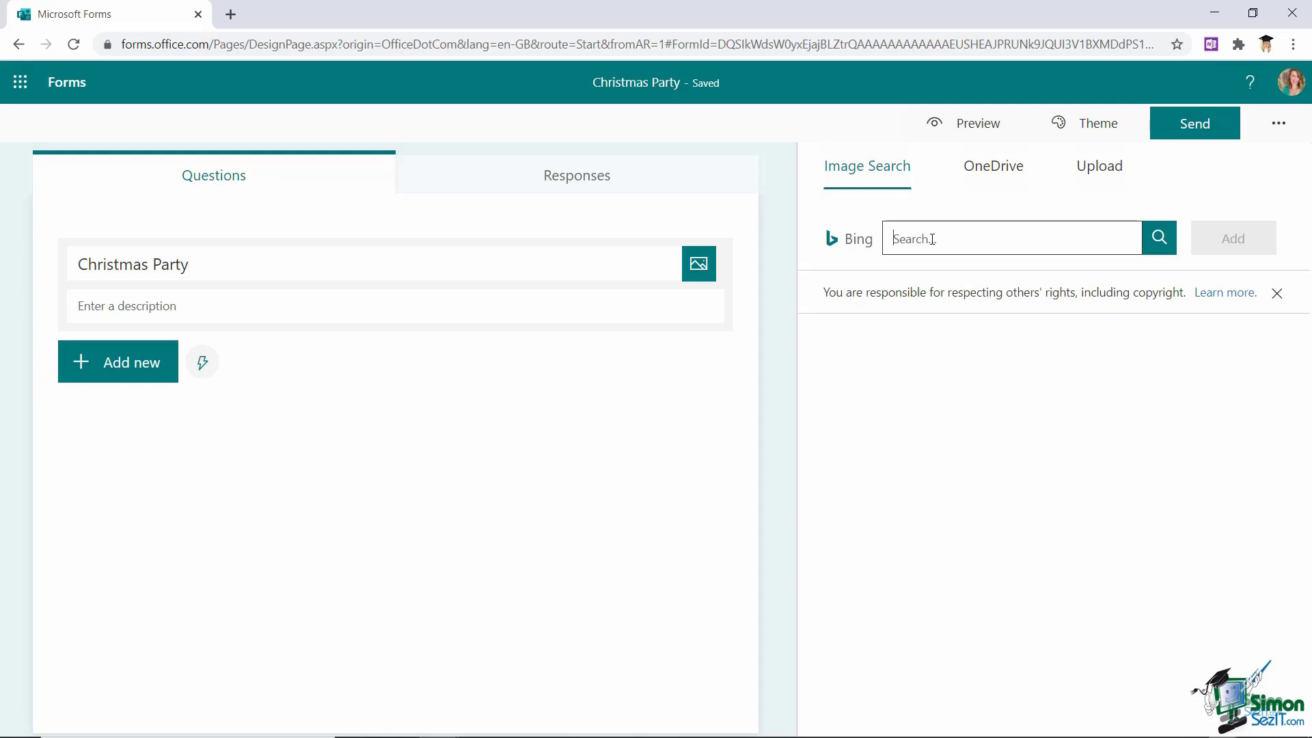
pyautogui.write('christmas party')
pyautogui.click(1162, 248)
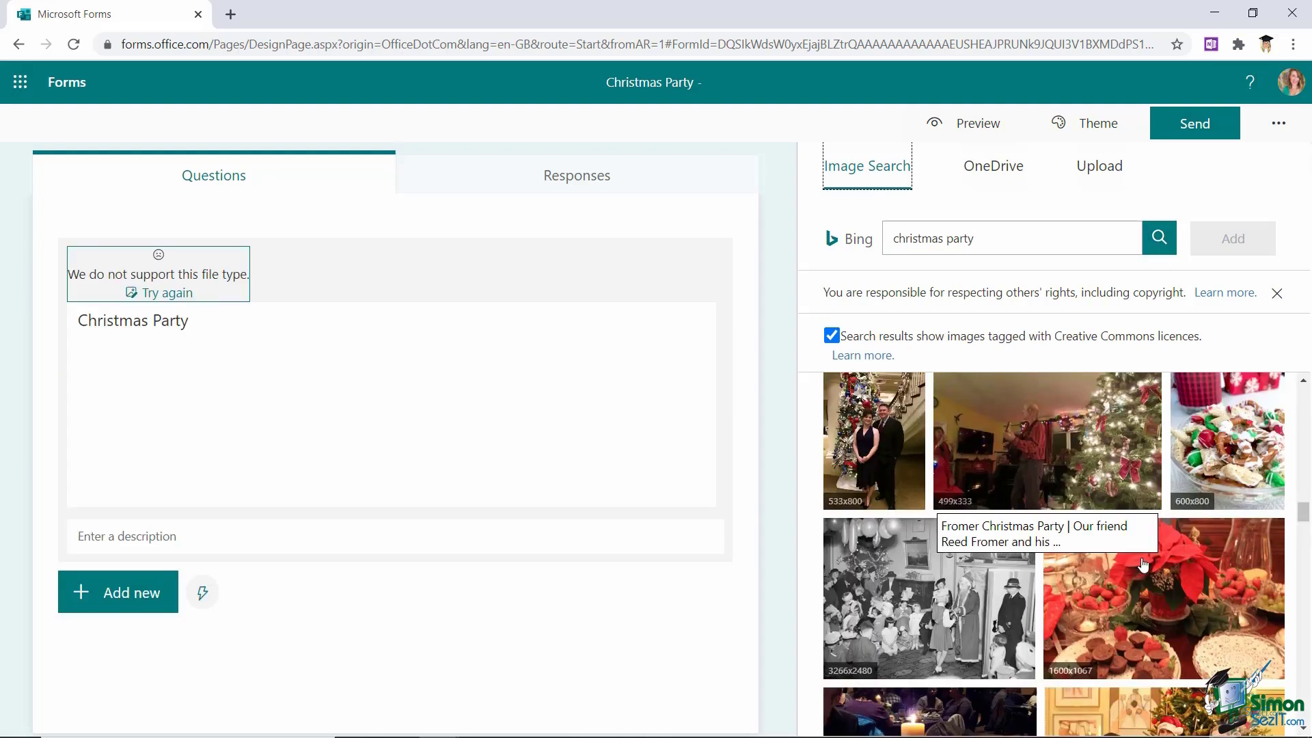
pyautogui.click(1139, 586)
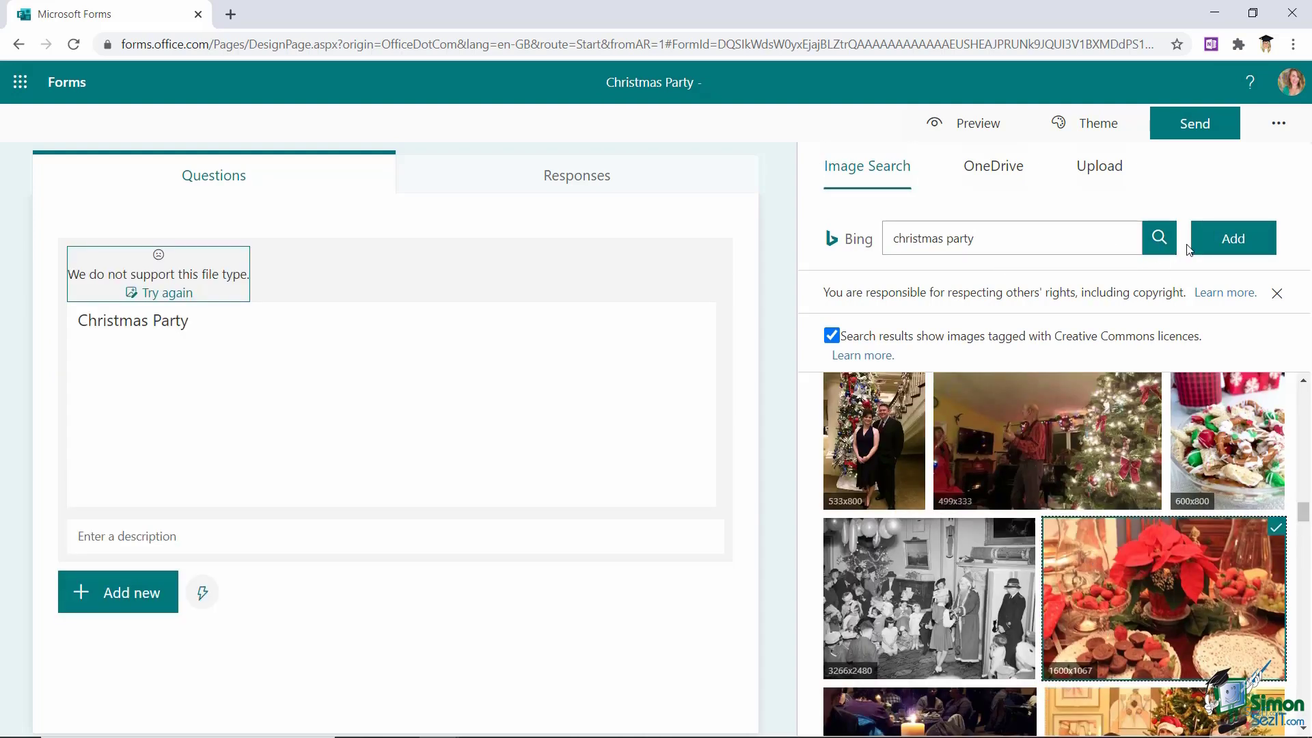
pyautogui.click(1231, 239)
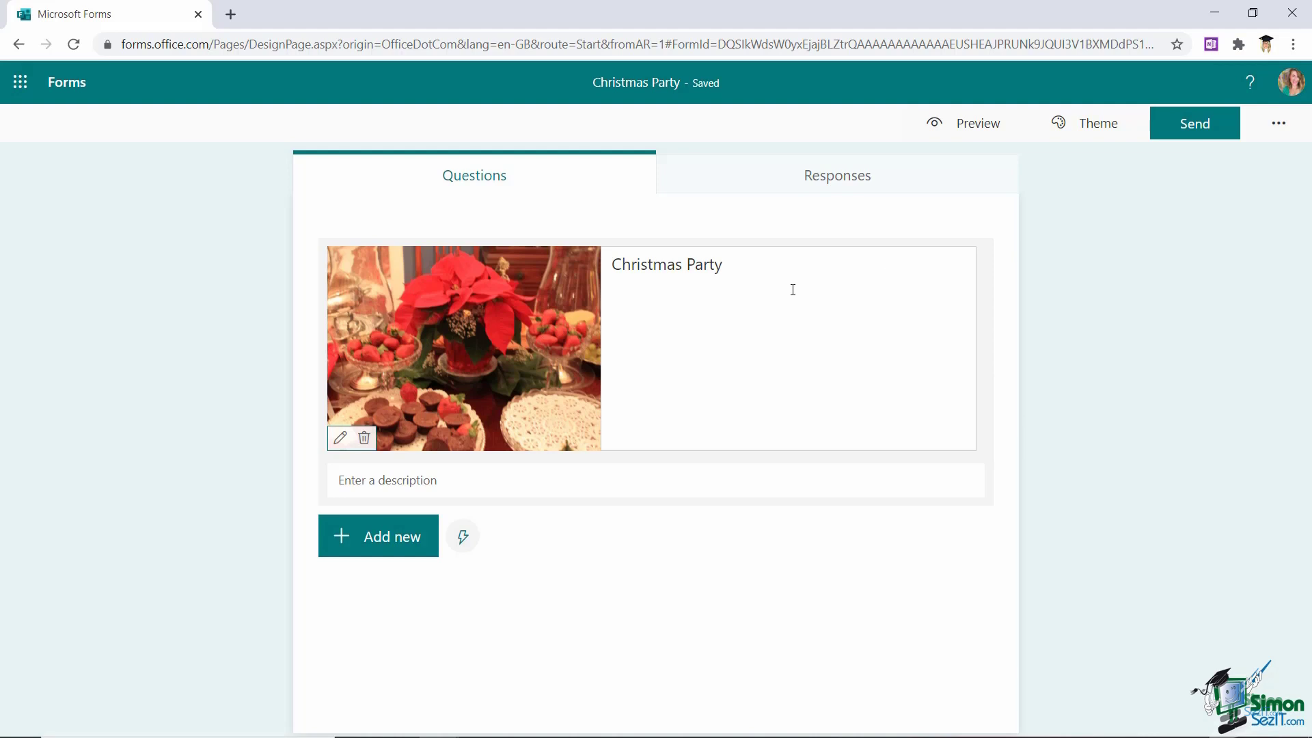
# Add a Choice question titled 'Which venue is your preference?'
pyautogui.click(369, 540)
pyautogui.scroll(-1, 1065, 496)
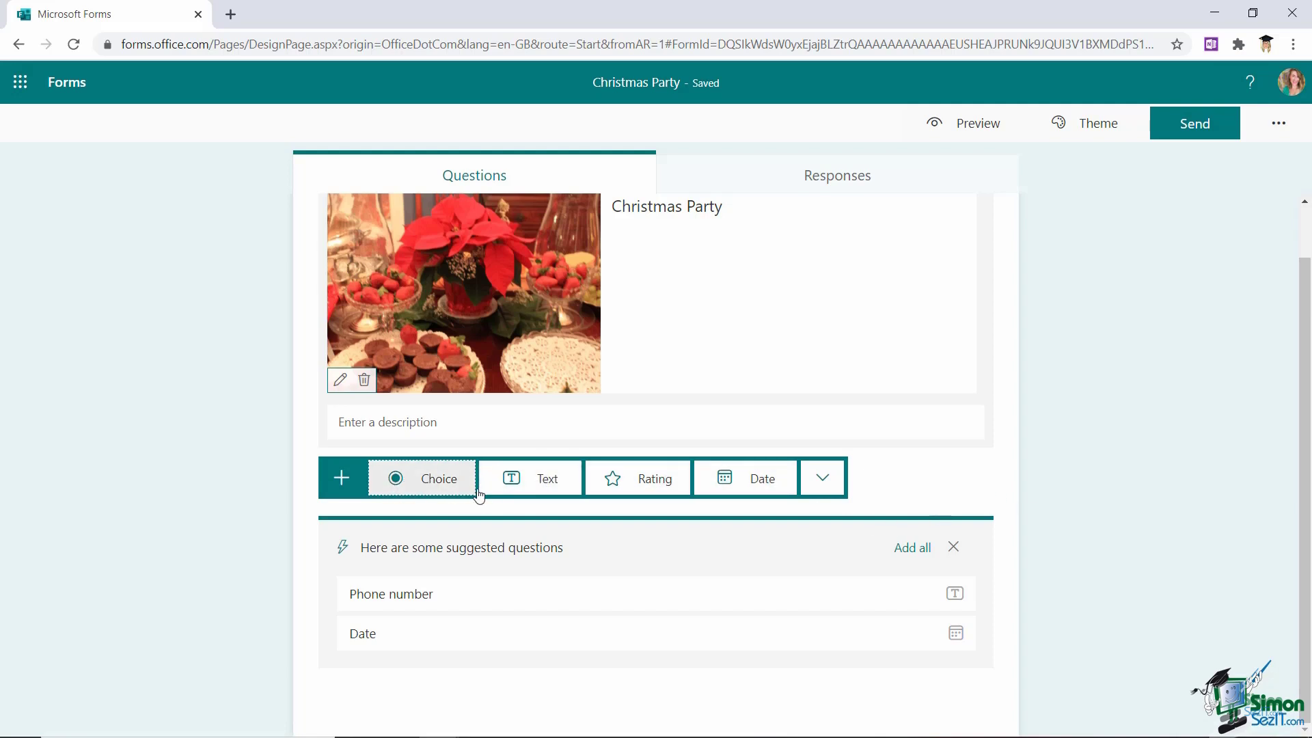
pyautogui.click(829, 481)
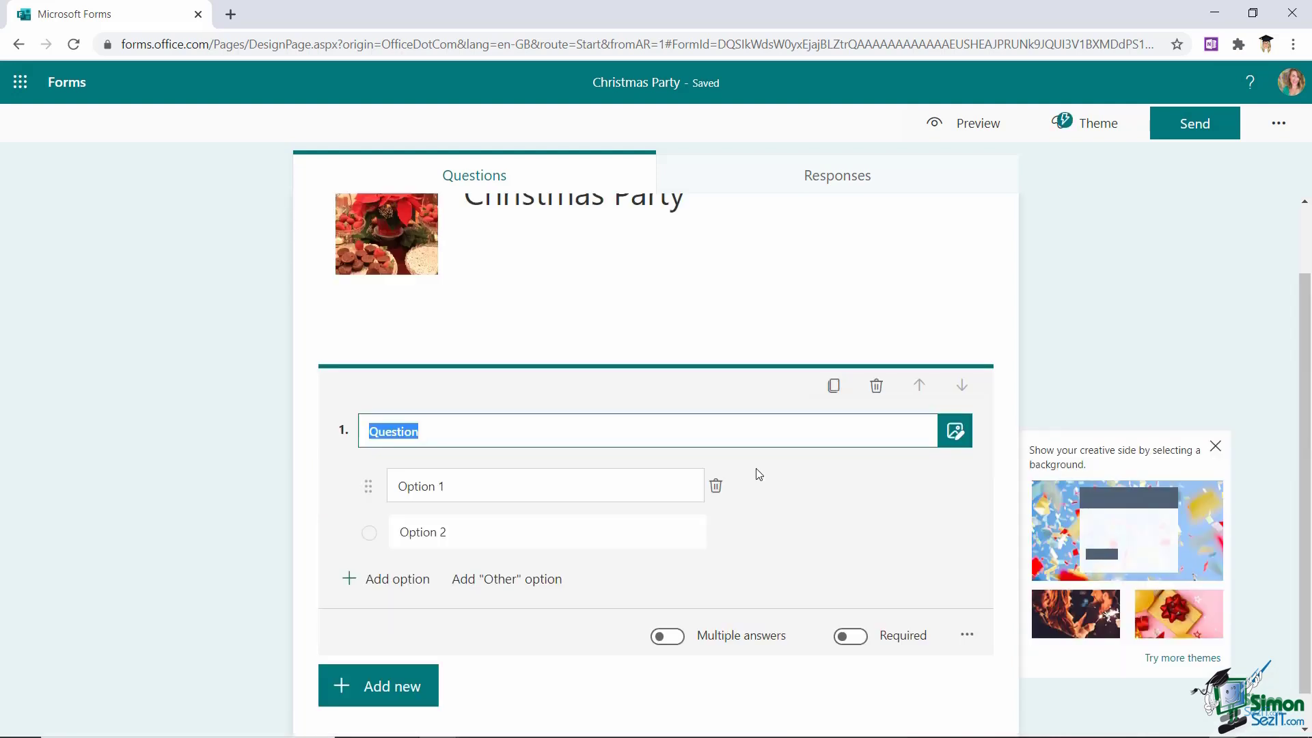
pyautogui.write('Which venue is your preference?')
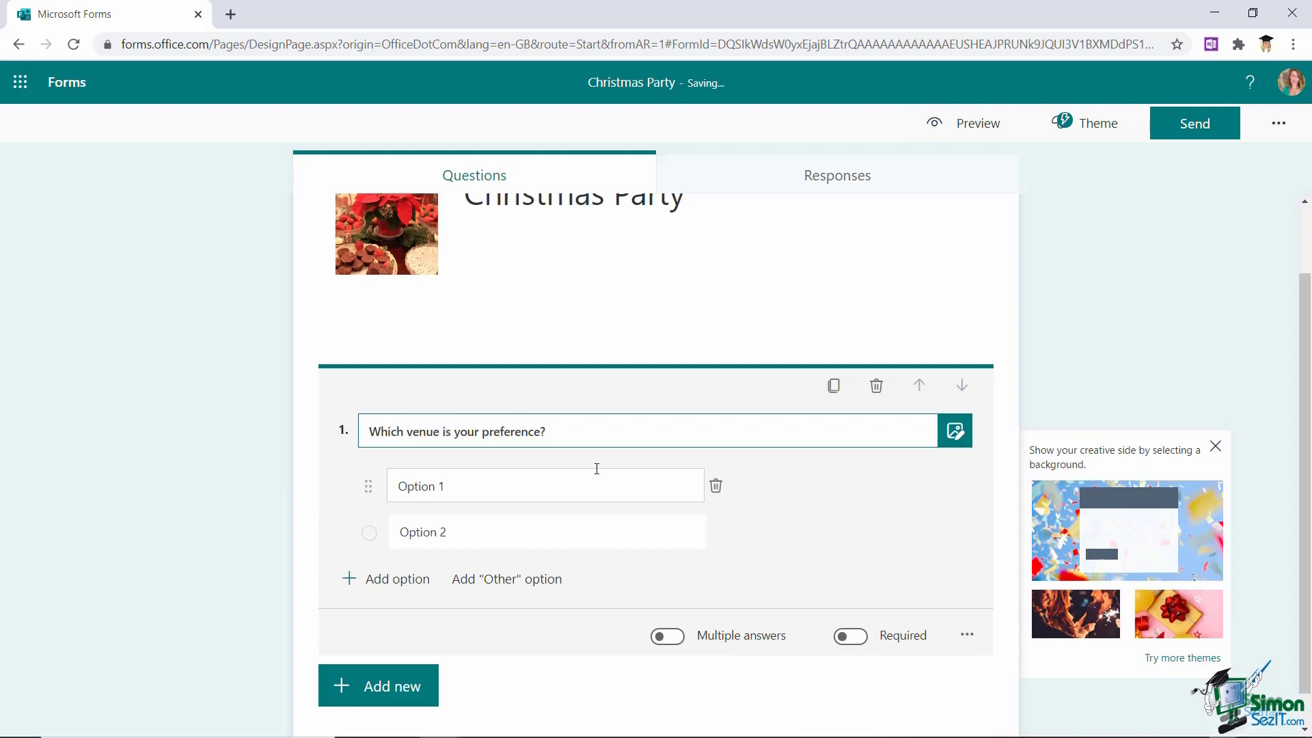
# Enter venue options Dog and Bear Pub, Smiths Wine Bar, Number 1 Bar, Shuffles Diner, plus Other
pyautogui.click(458, 487)
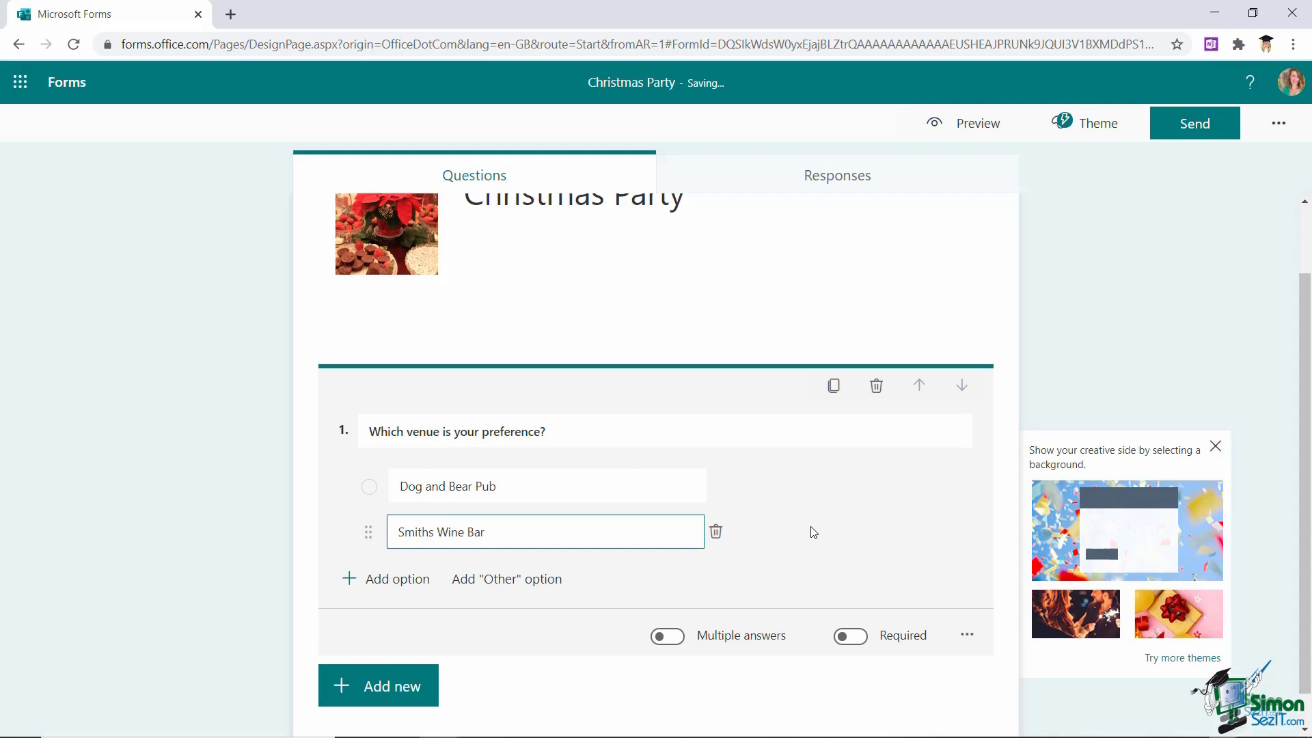
pyautogui.click(385, 586)
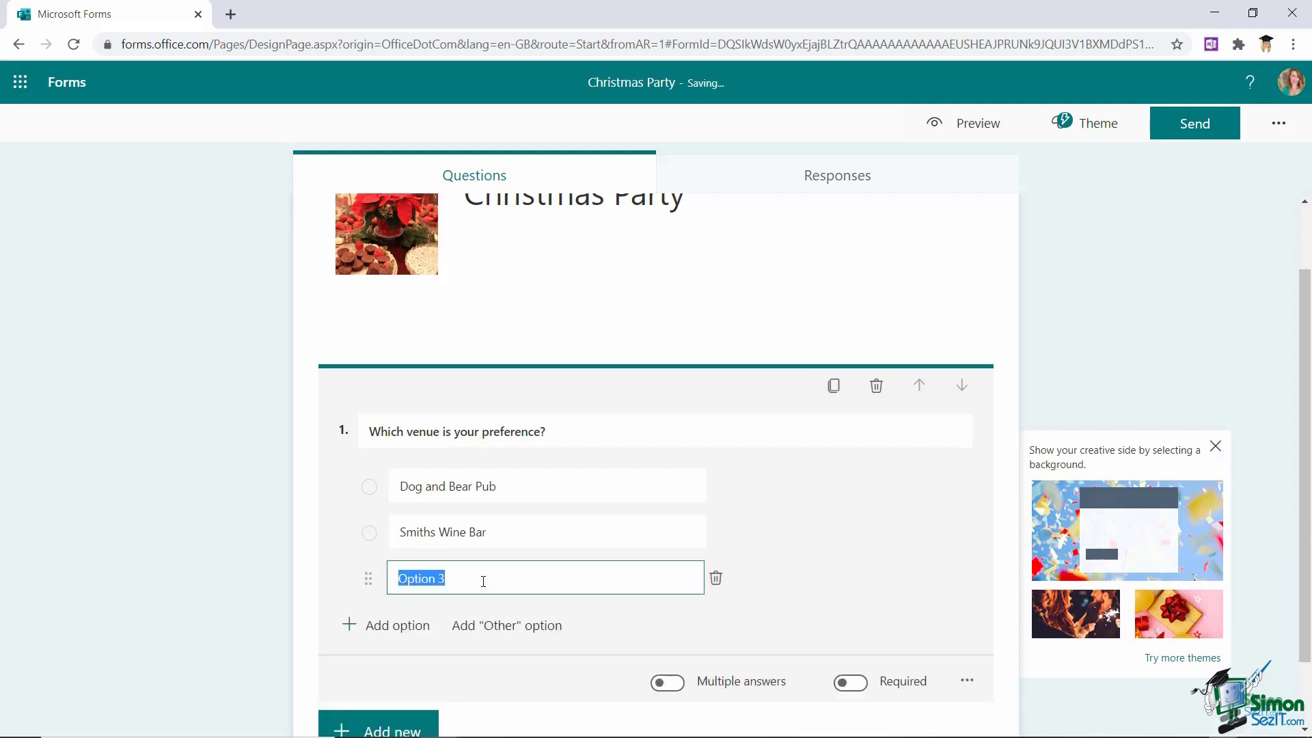
pyautogui.write('Number 1 Bar')
pyautogui.click(393, 626)
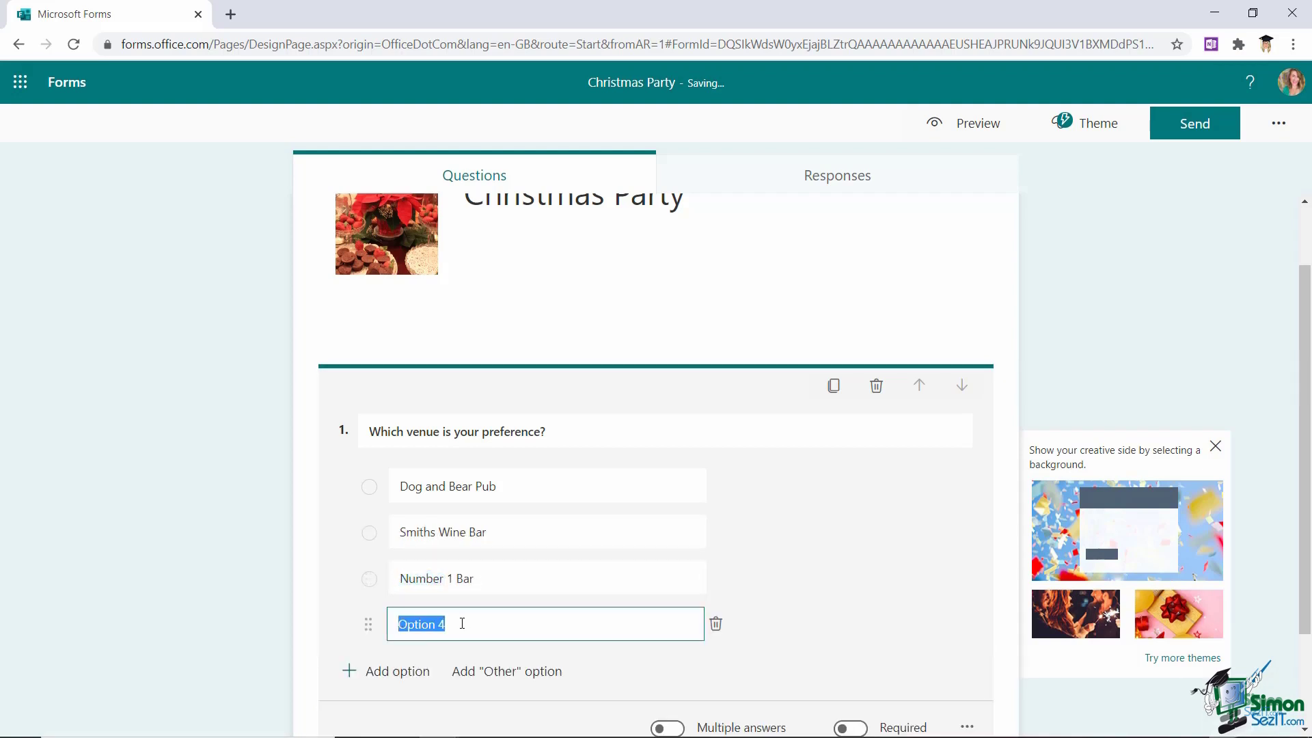
pyautogui.write('Shuffles Diner')
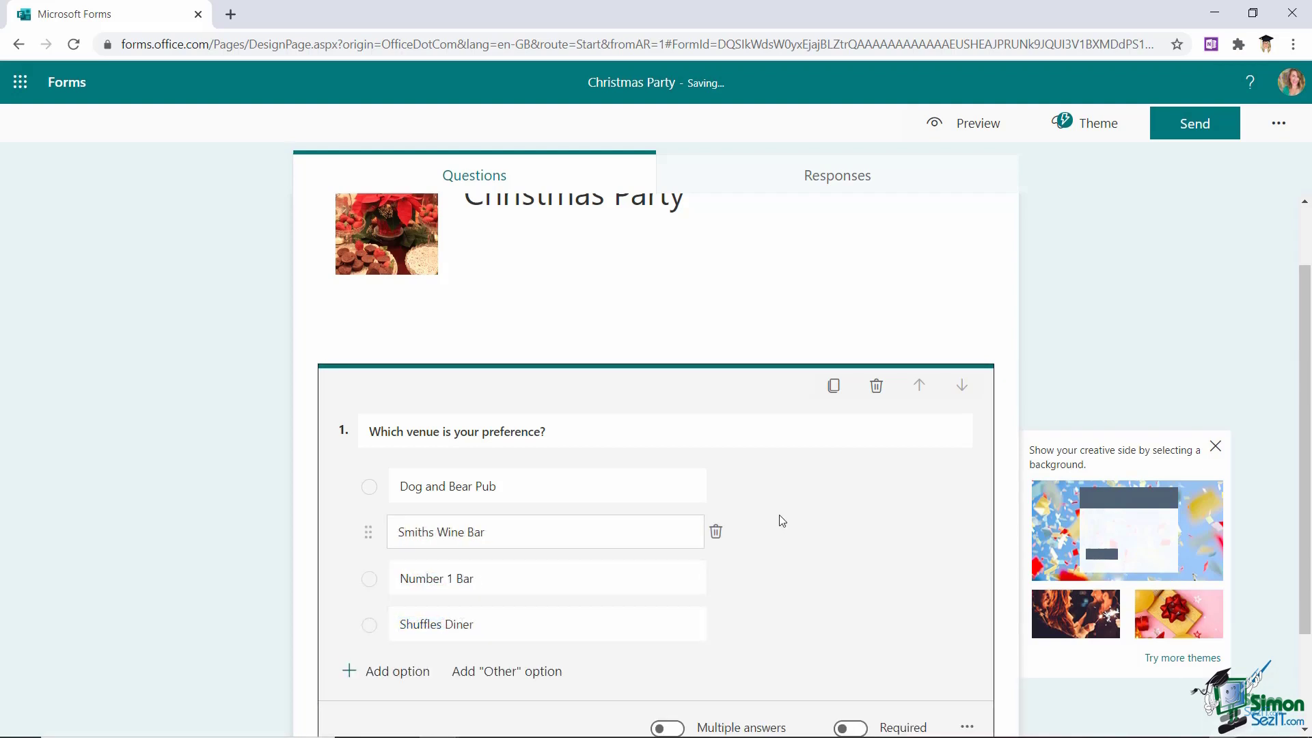
pyautogui.scroll(-2, 779, 521)
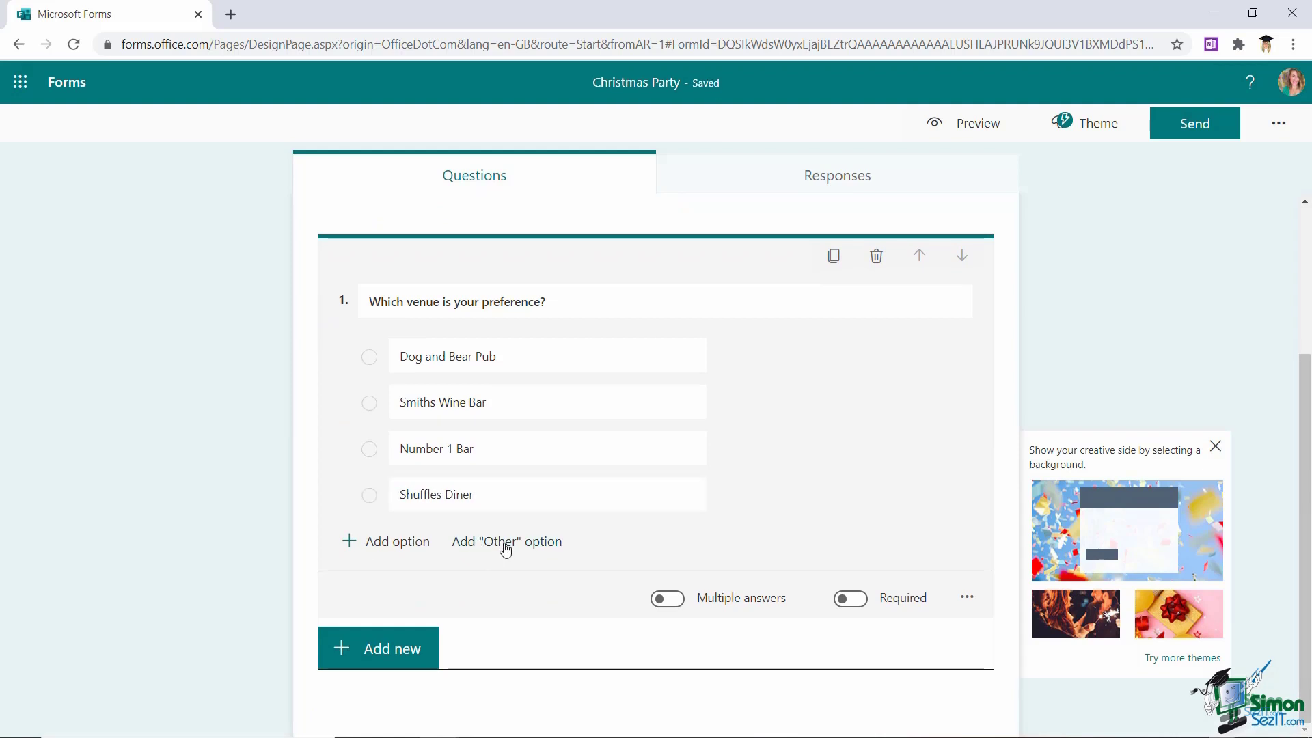
pyautogui.click(506, 544)
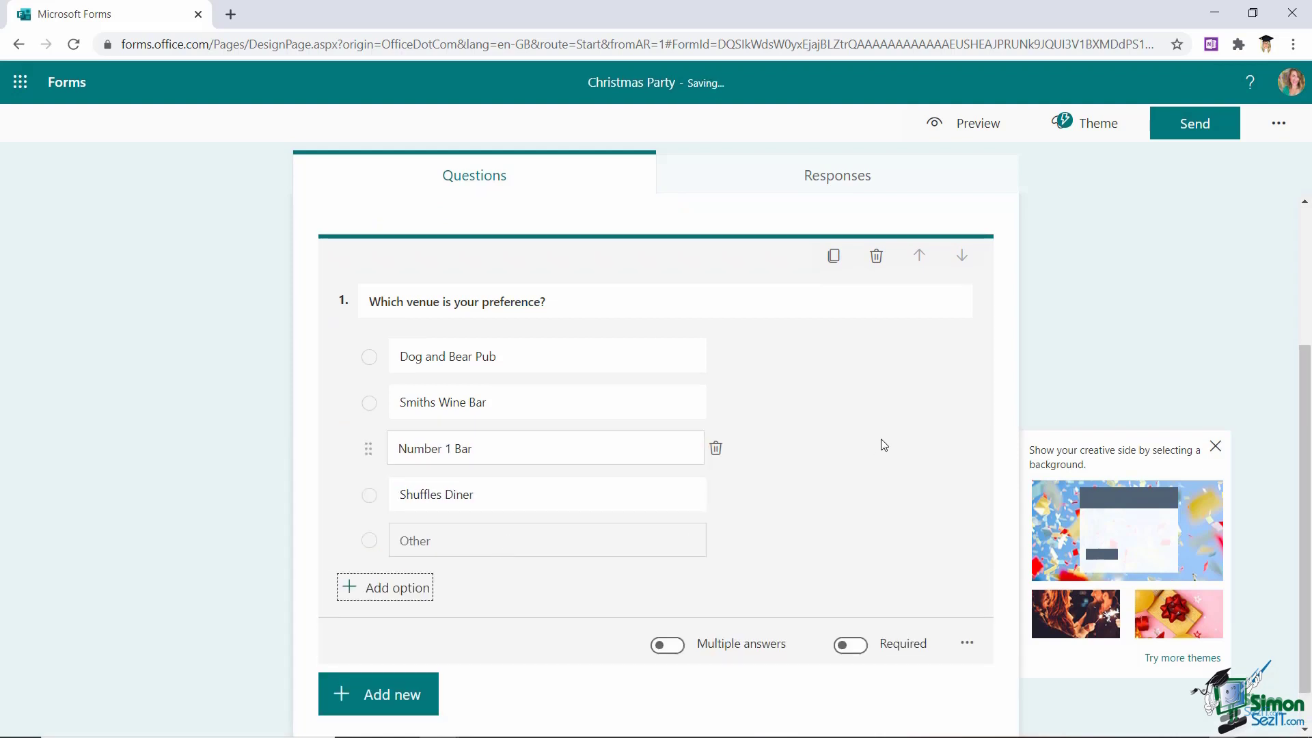
# Try the Multiple answers and Required toggles, leaving both off
pyautogui.scroll(-1, 882, 444)
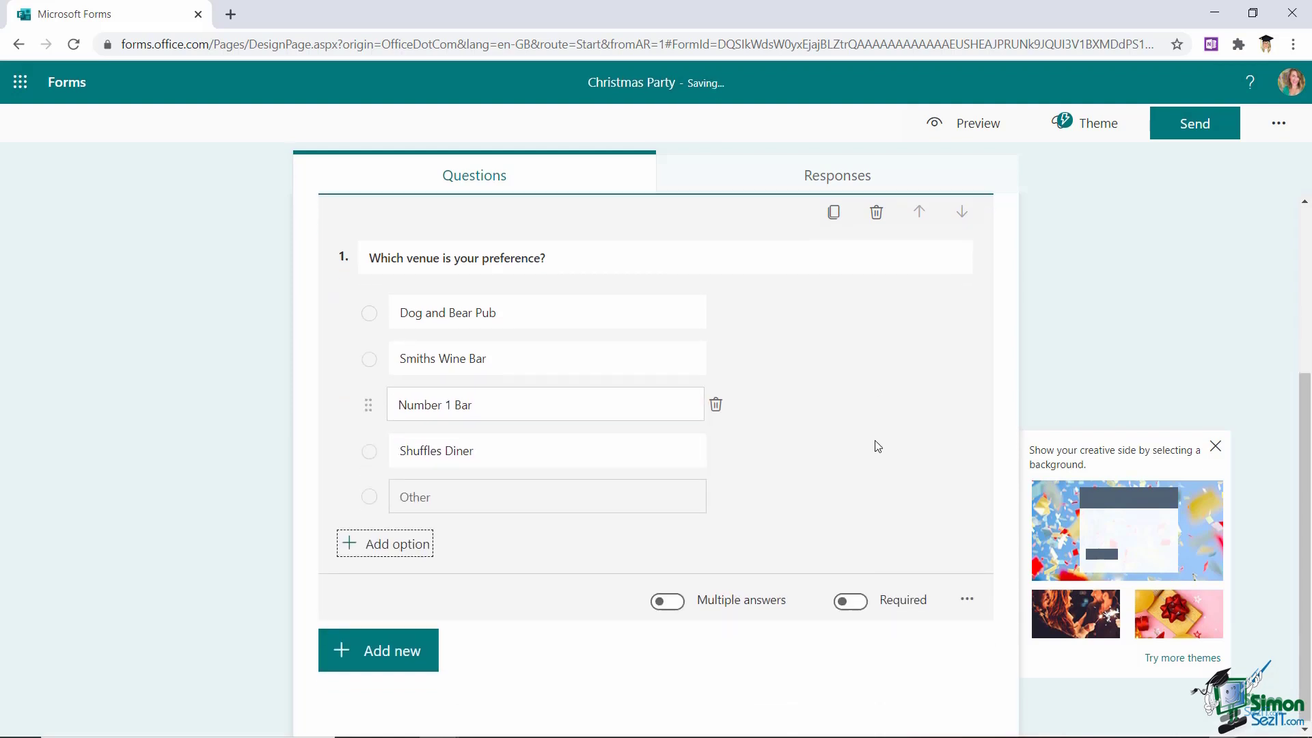
pyautogui.click(670, 600)
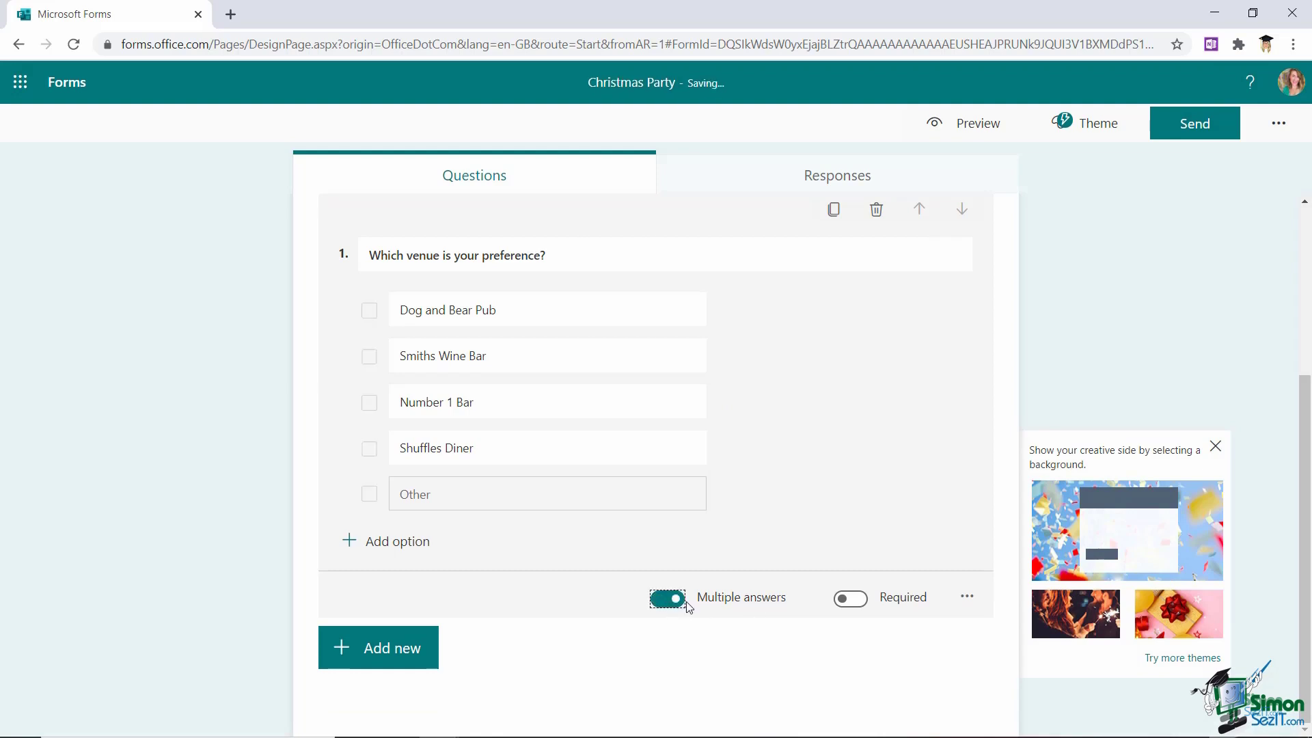
pyautogui.click(666, 601)
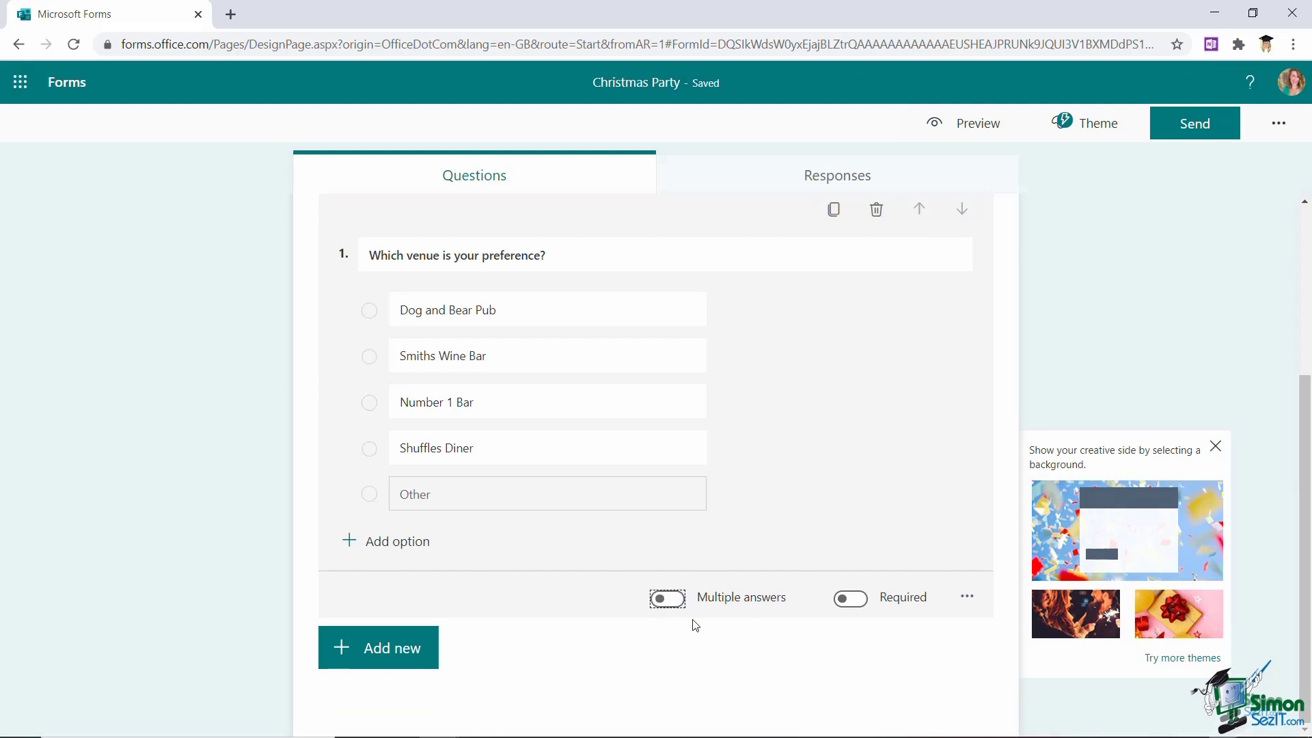
pyautogui.click(860, 610)
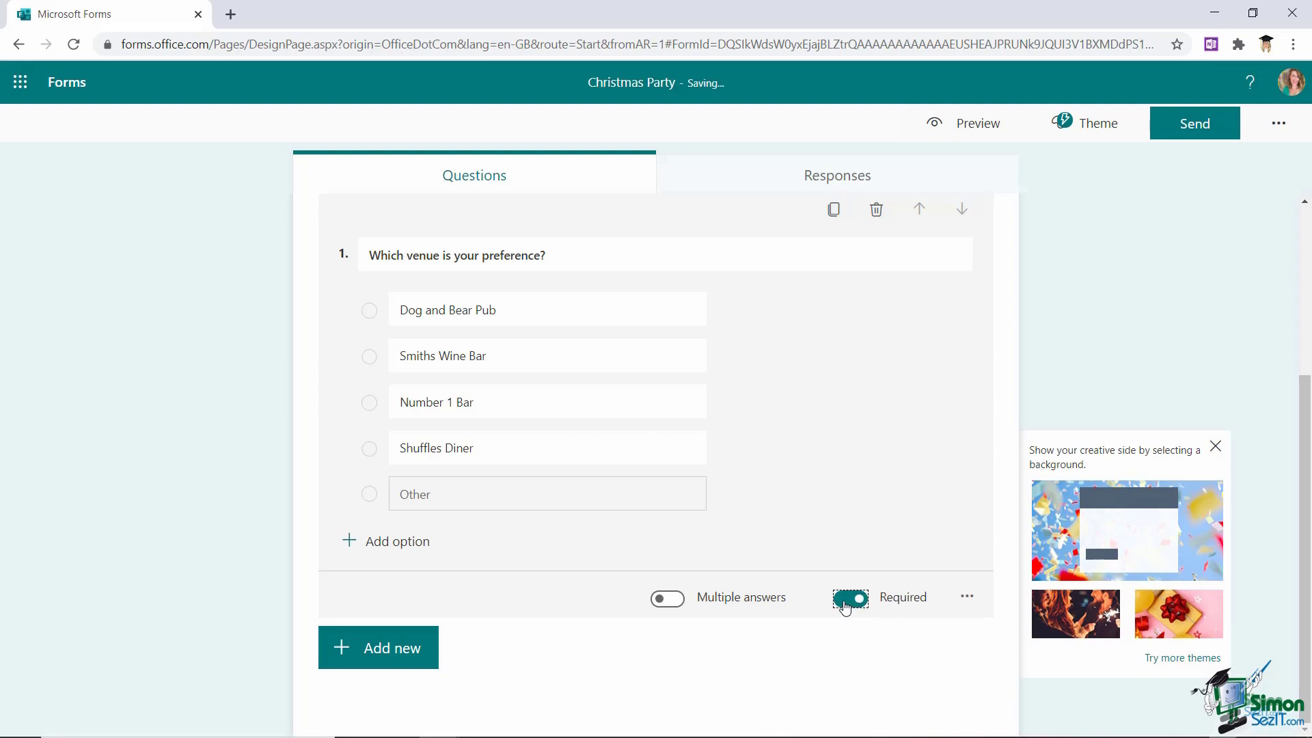
pyautogui.click(846, 609)
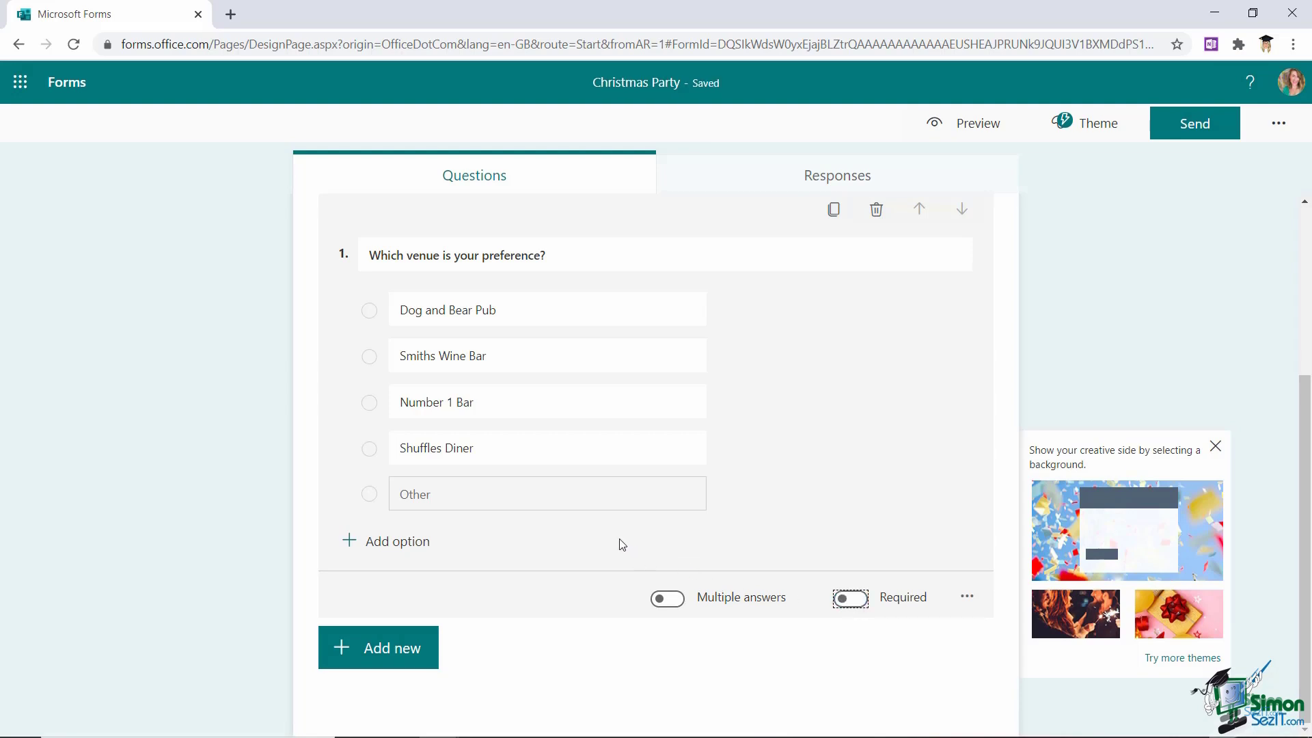
pyautogui.click(394, 649)
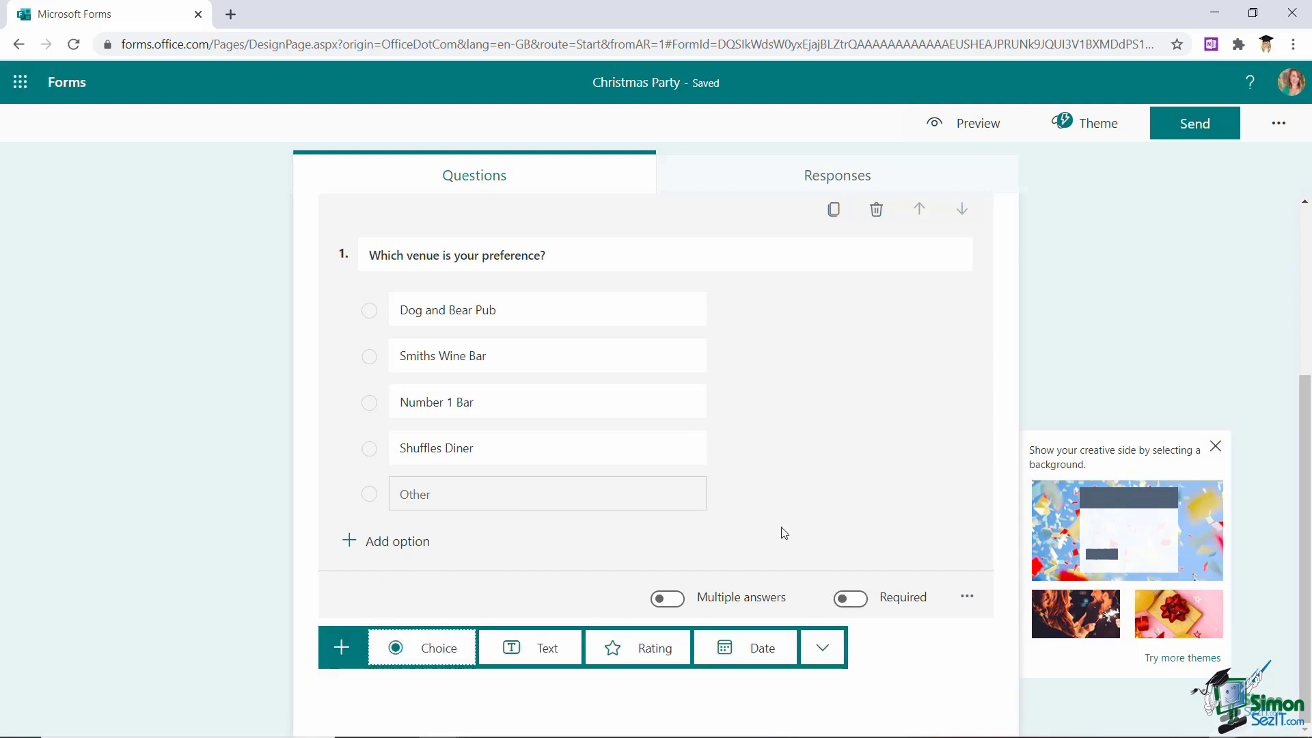
# Add text question 2 'What did you like about last years venue?' with Long answer on
pyautogui.moveTo(855, 492)
pyautogui.click(525, 648)
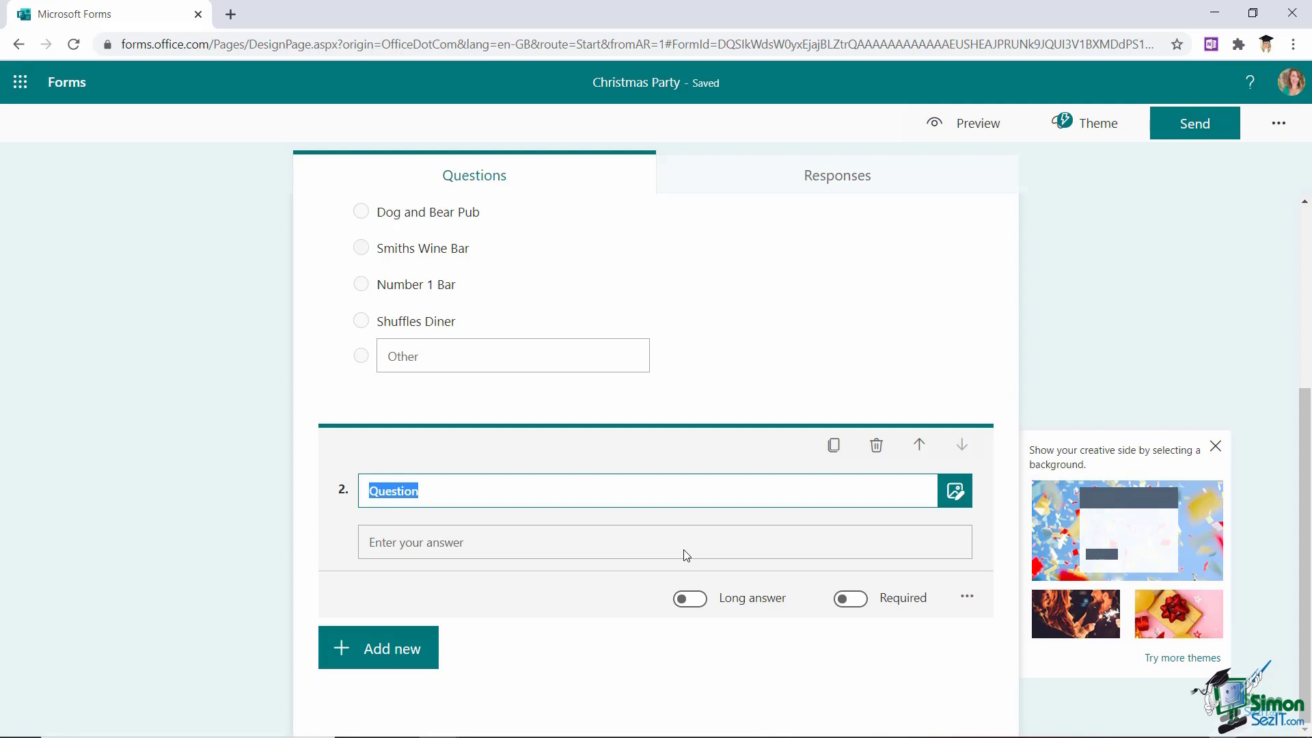
pyautogui.write('What did you like about last years venue?')
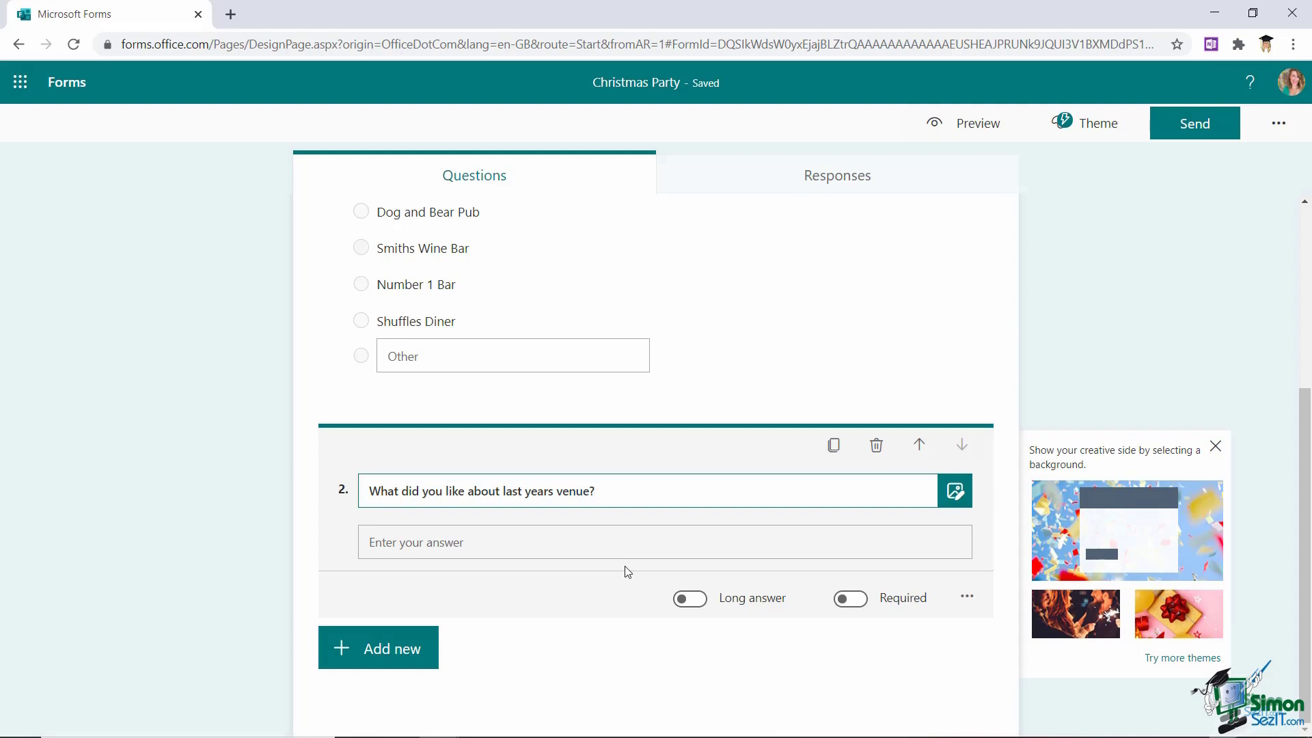
pyautogui.click(694, 600)
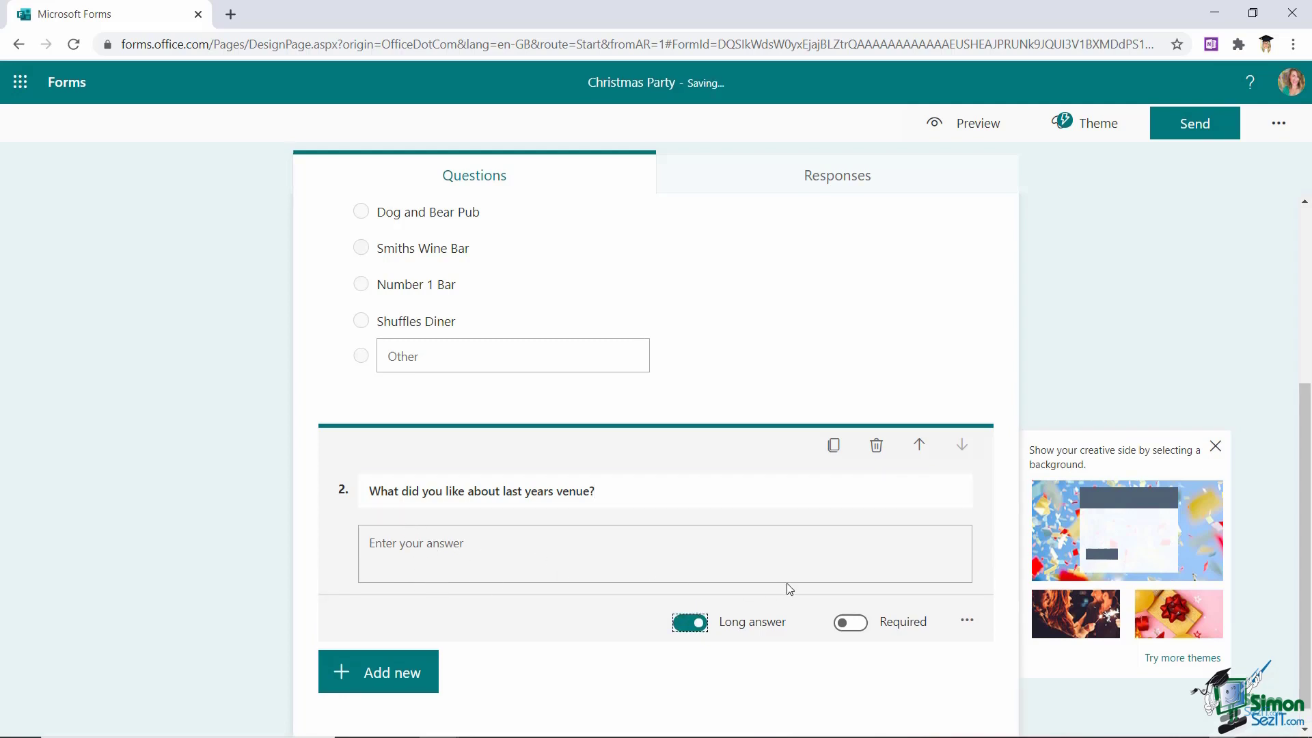
pyautogui.click(381, 674)
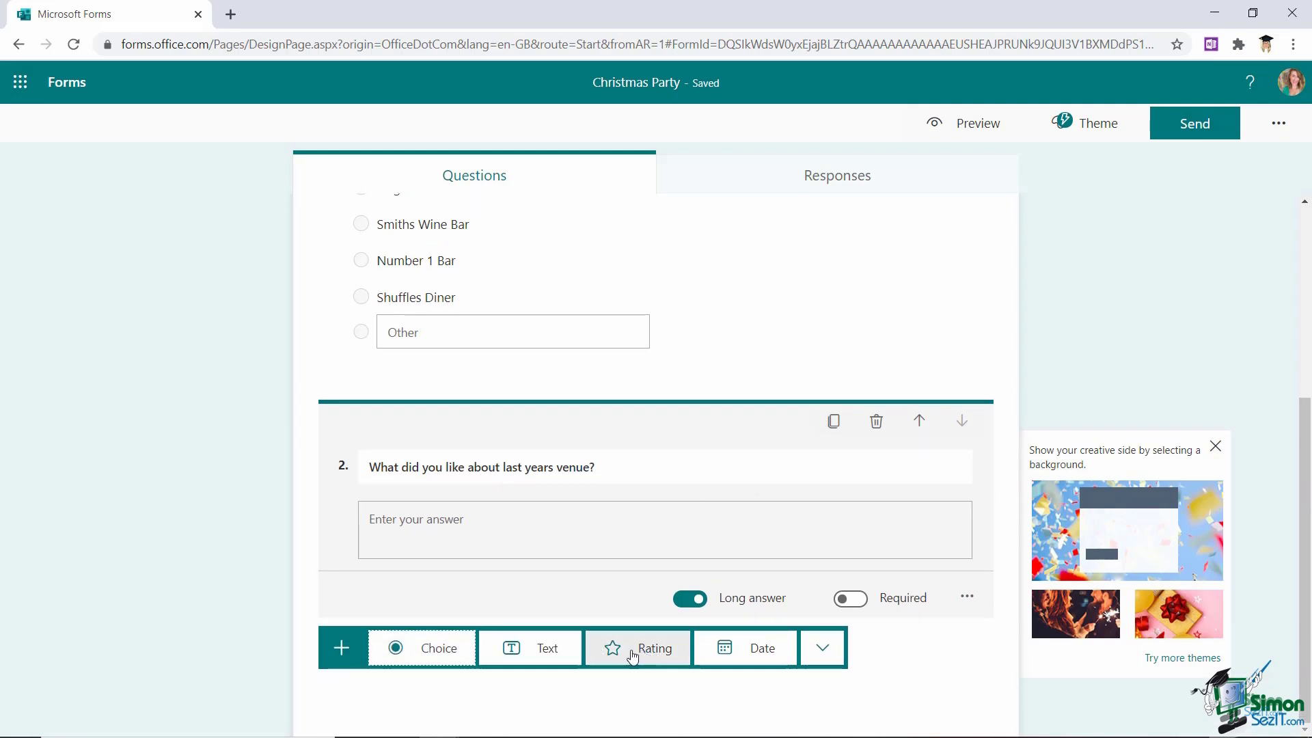
# Add a Rating question using Star symbols with 10 levels, after trying Number symbols
pyautogui.click(633, 656)
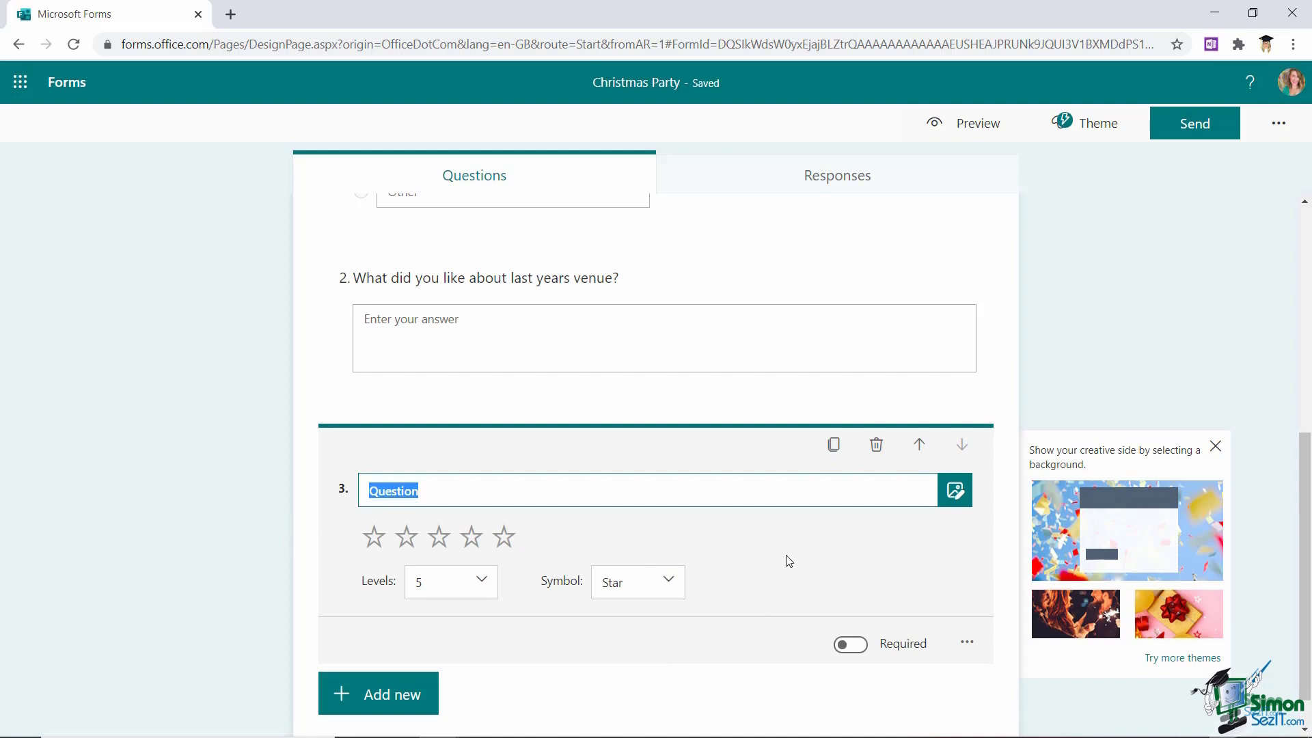
pyautogui.click(670, 582)
pyautogui.click(642, 616)
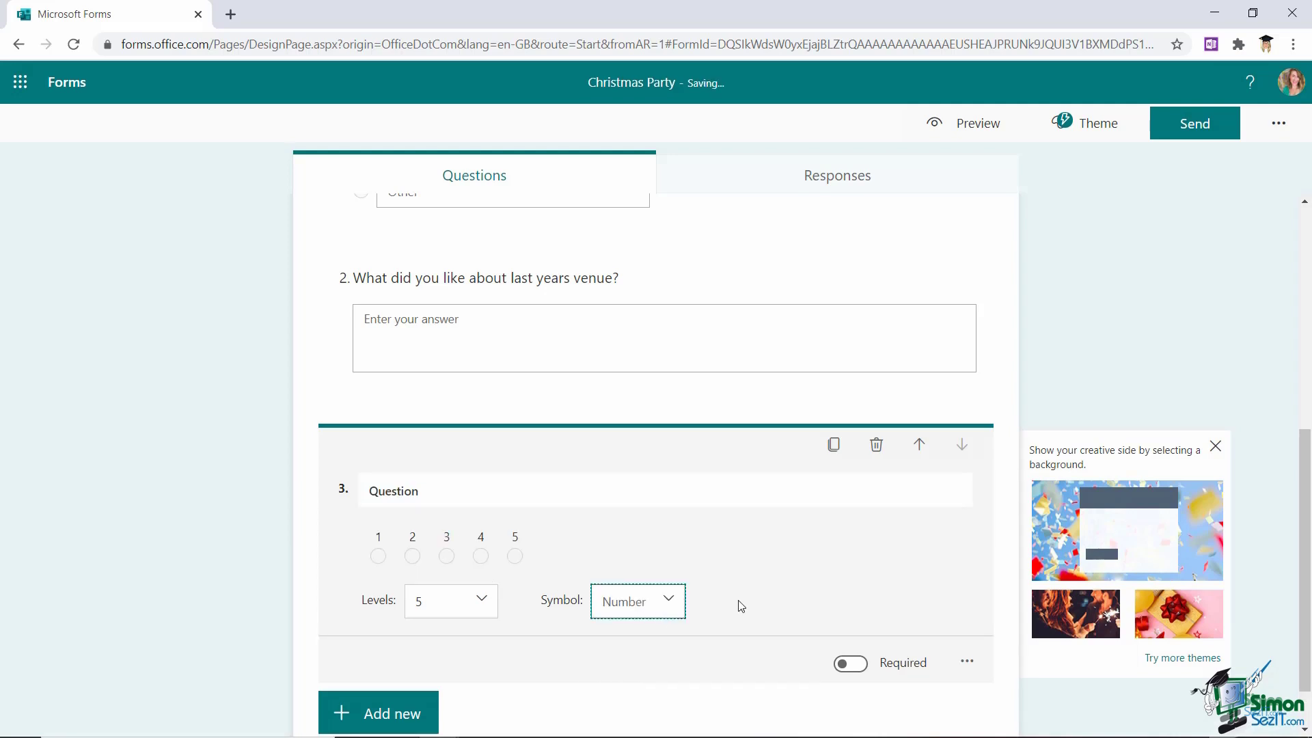
pyautogui.click(669, 600)
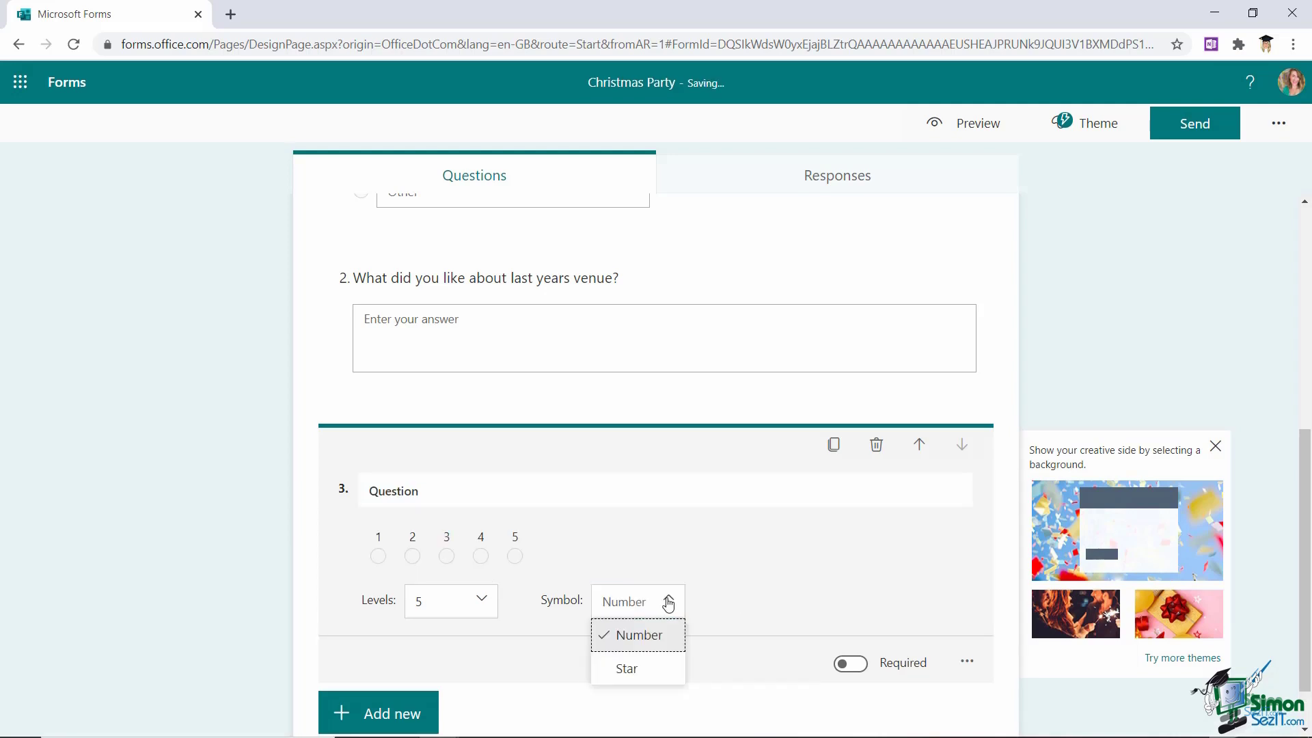
pyautogui.click(627, 669)
pyautogui.click(478, 581)
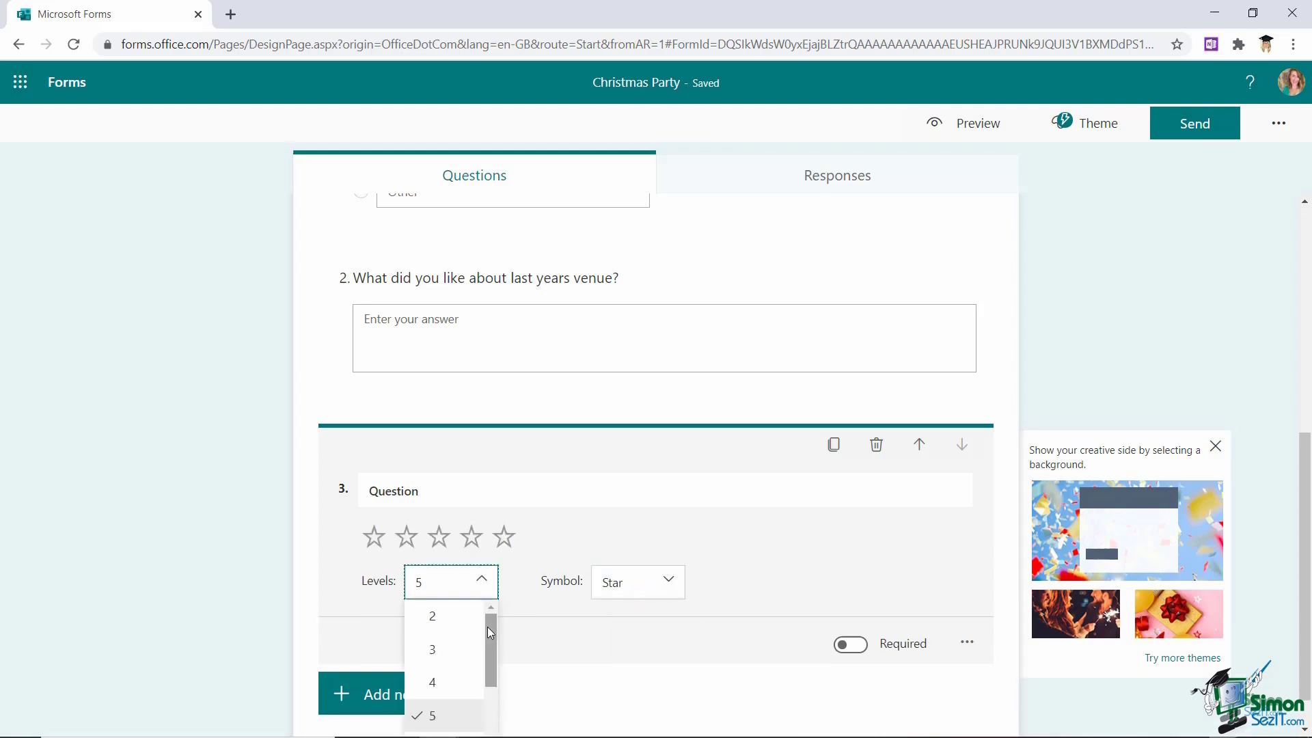
pyautogui.moveTo(491, 625); pyautogui.dragTo(493, 703)
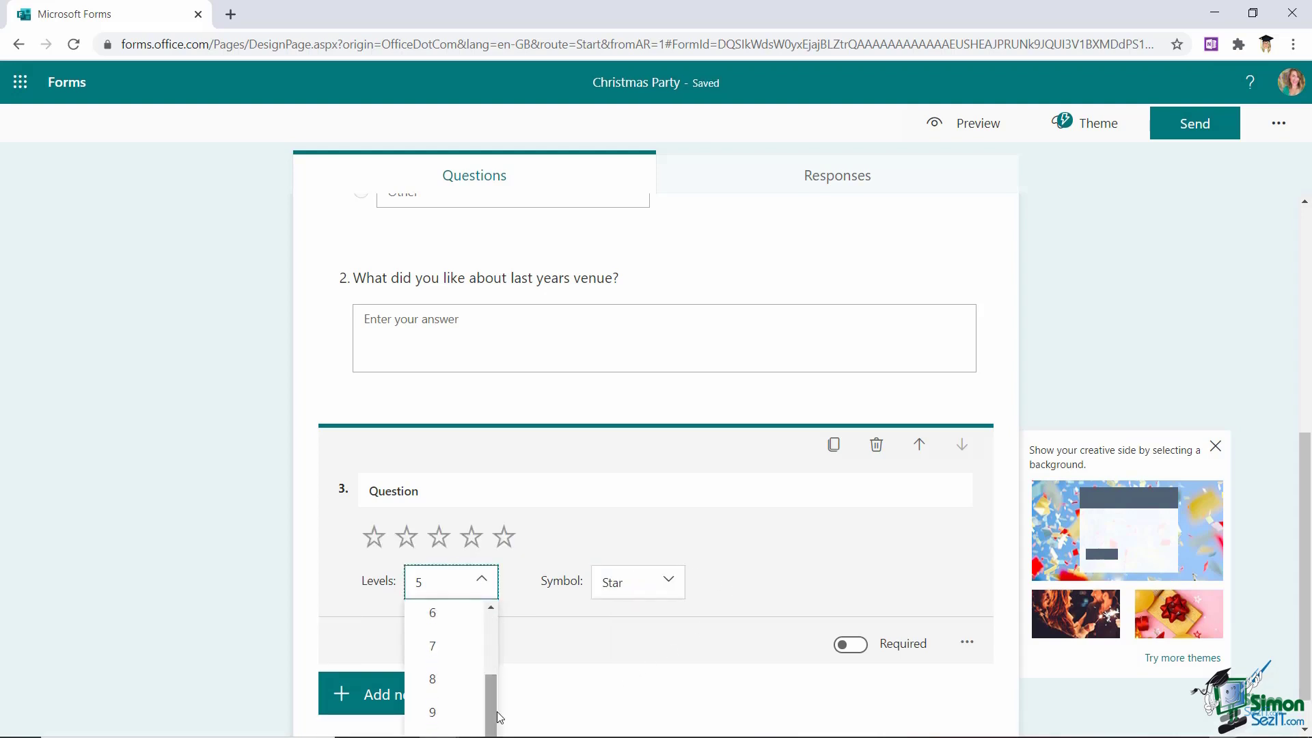
pyautogui.scroll(-1, 581, 695)
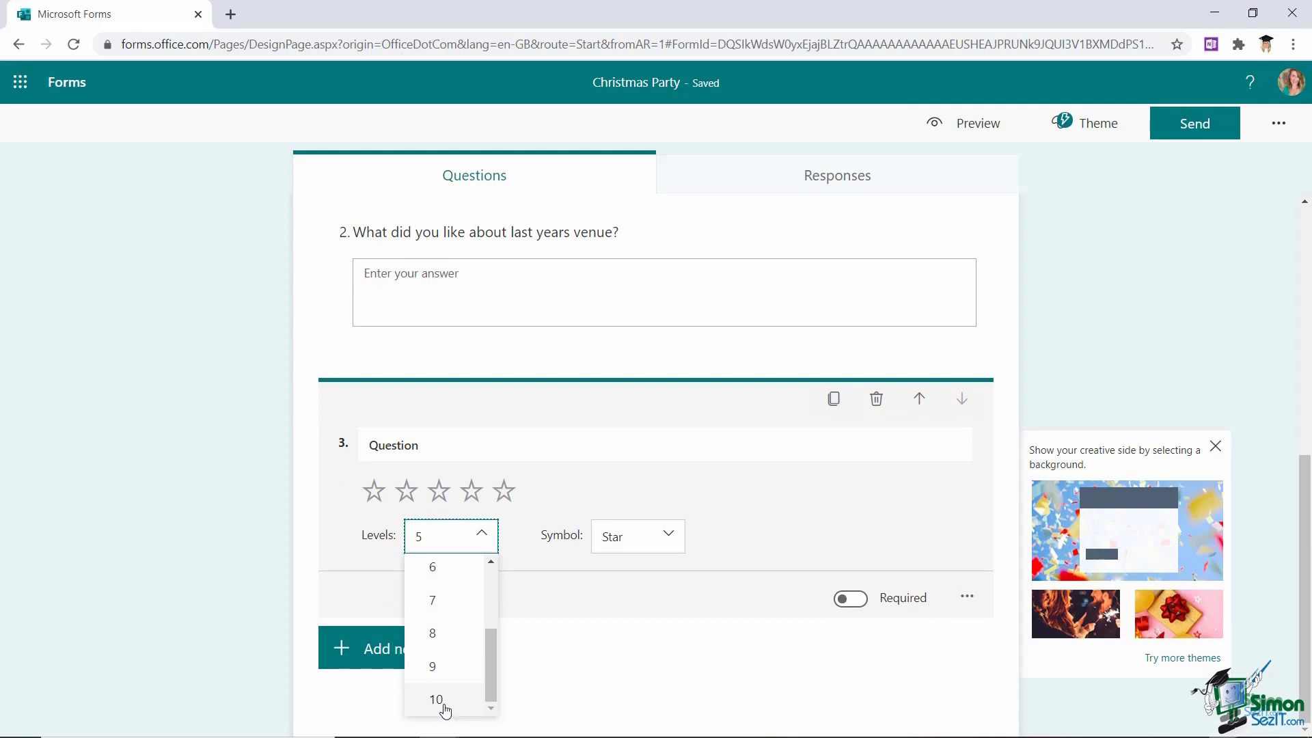
pyautogui.click(436, 699)
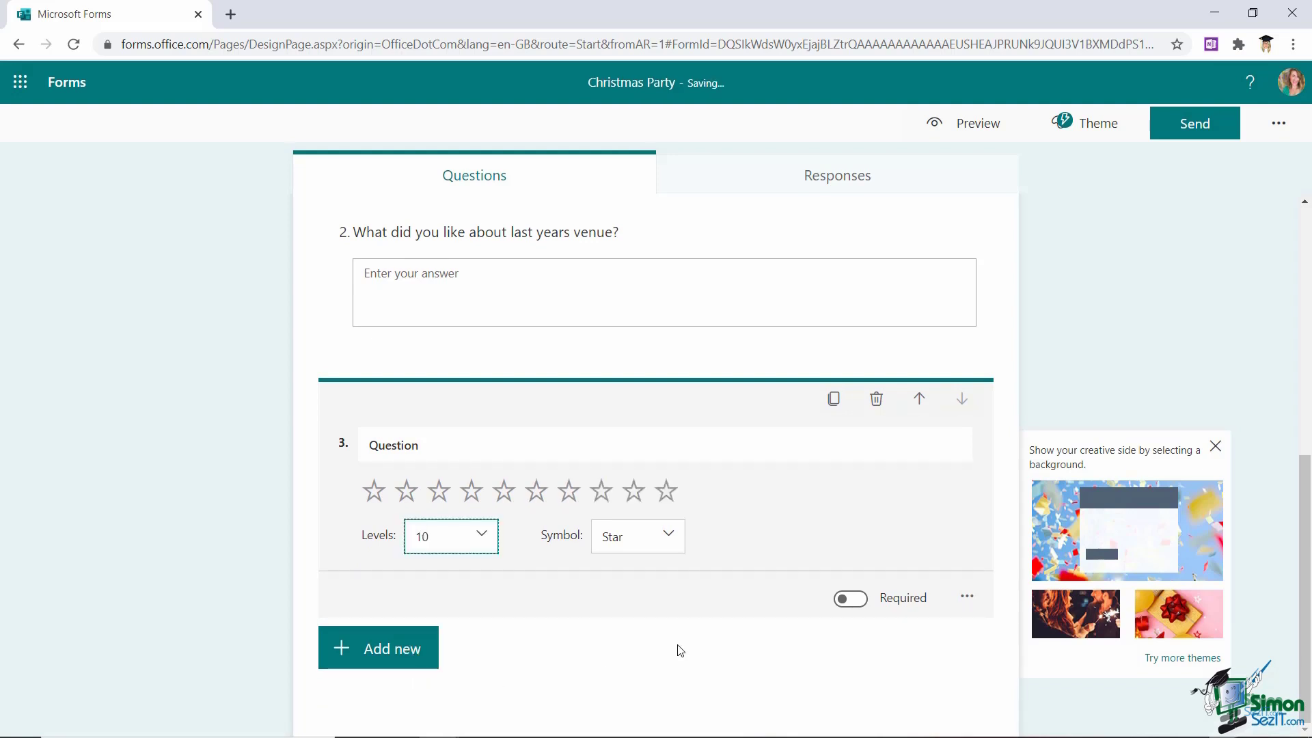
# Title question 3 'What do you think of my organization skills?' and leave it optional
pyautogui.click(343, 441)
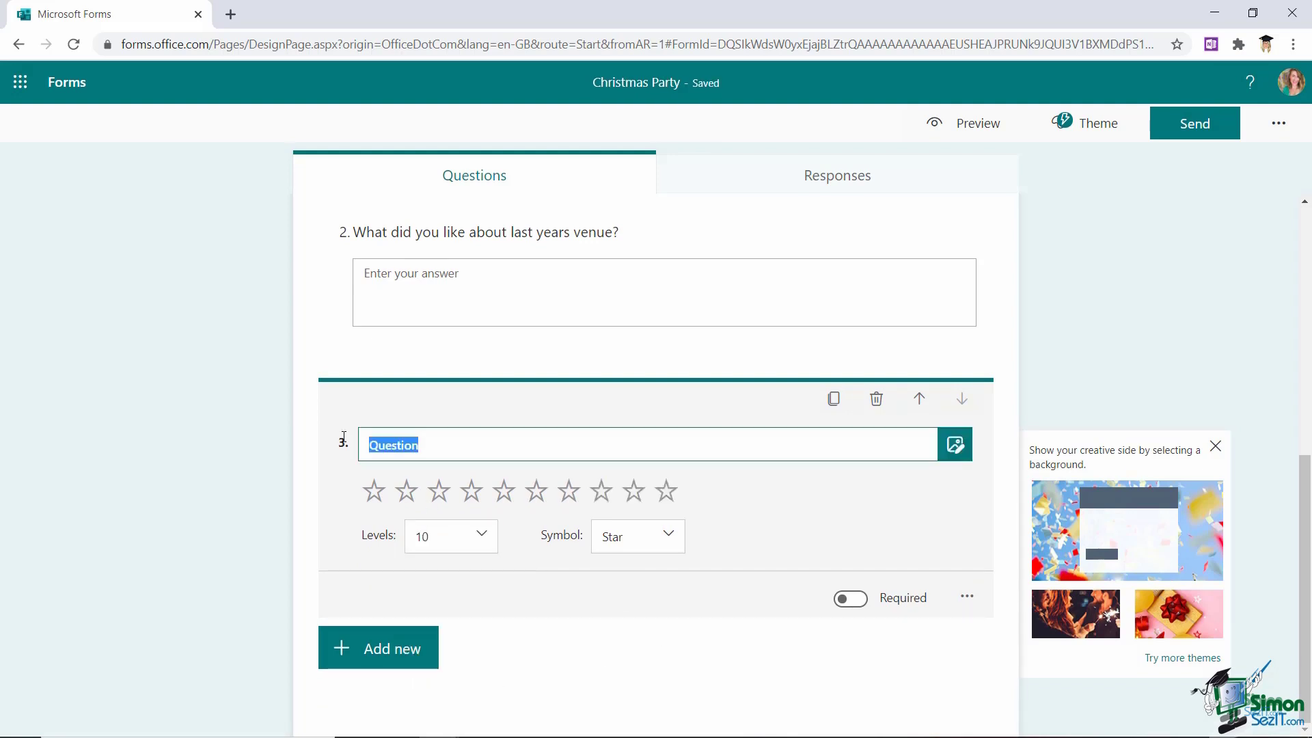
pyautogui.write('What do you think of my organization skills?')
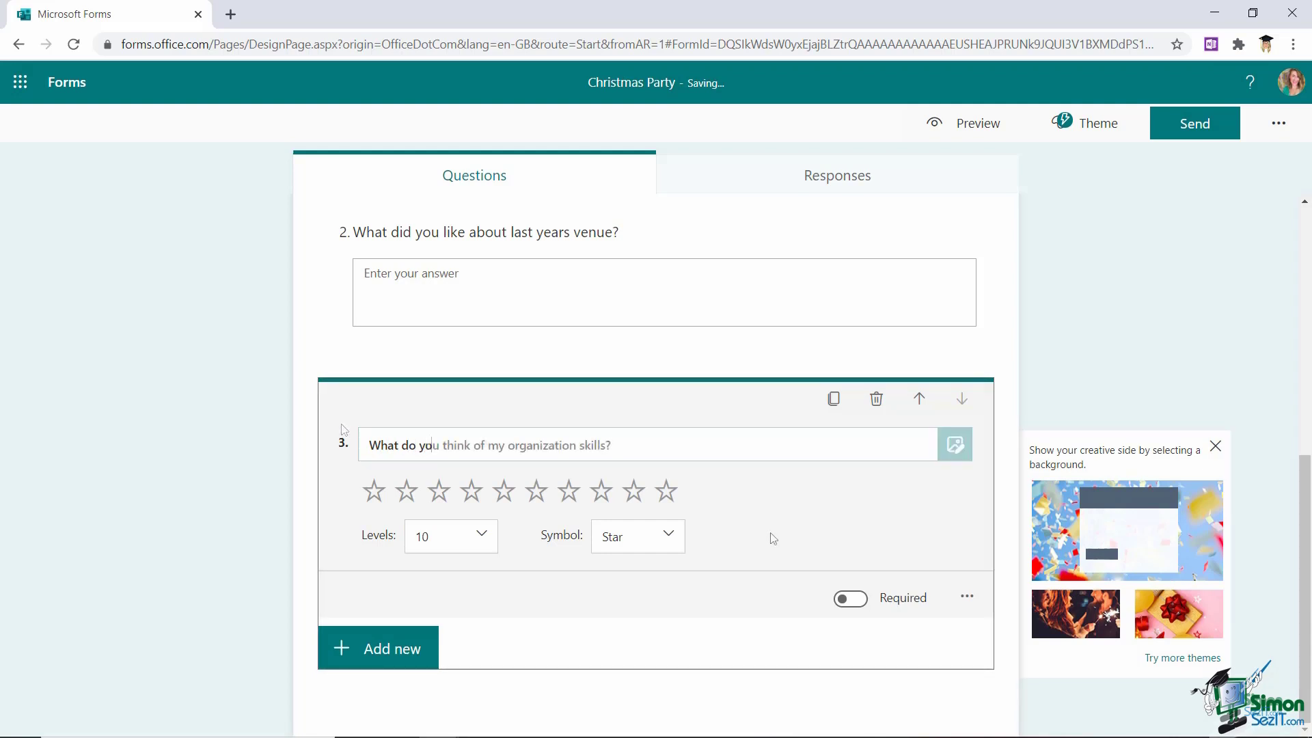
pyautogui.click(854, 620)
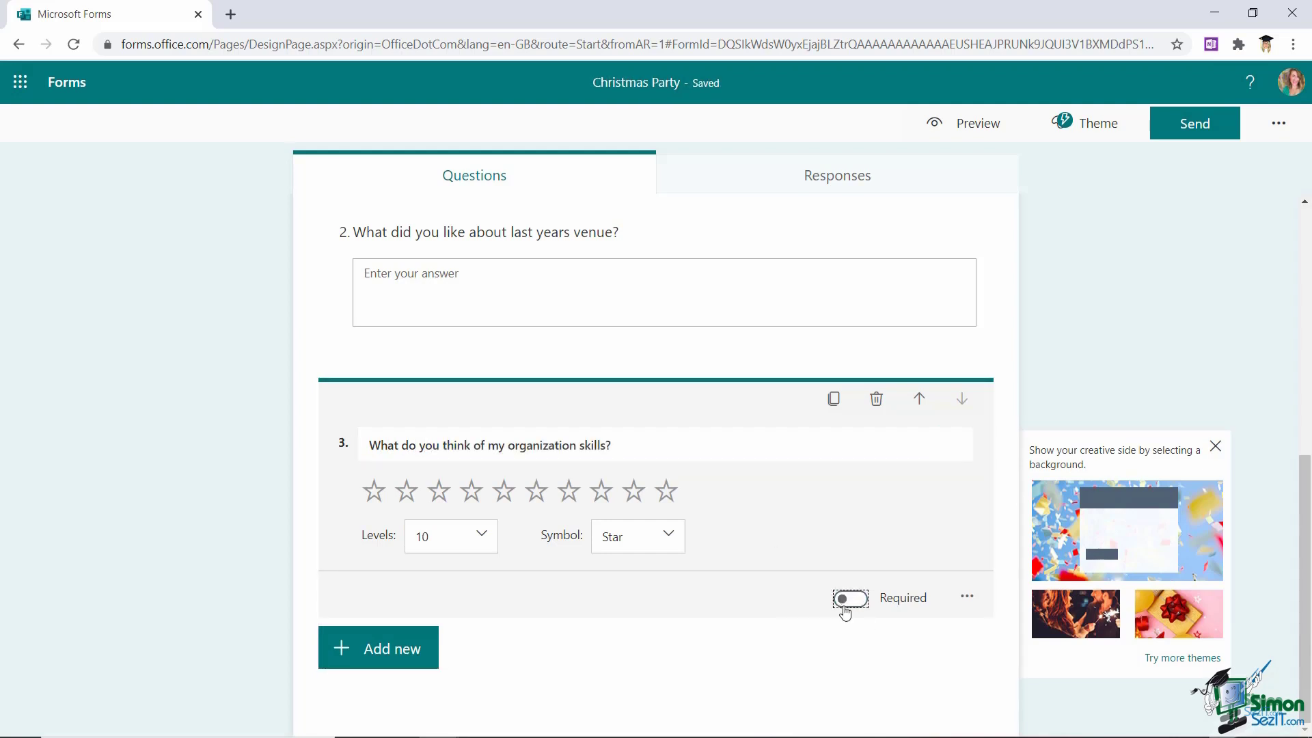
pyautogui.click(862, 606)
pyautogui.click(860, 605)
pyautogui.click(383, 658)
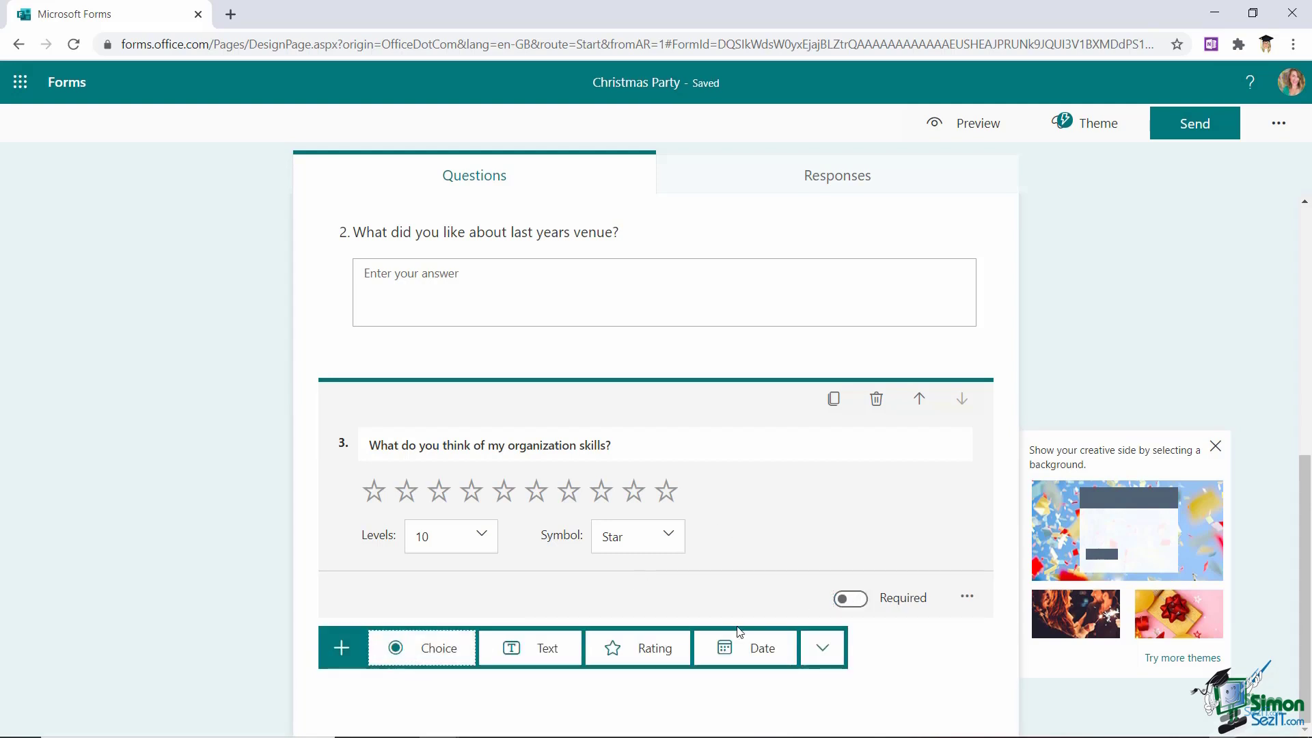
# Add date question 4 asking 'Which date would you prefer the party to be on?'
pyautogui.click(753, 657)
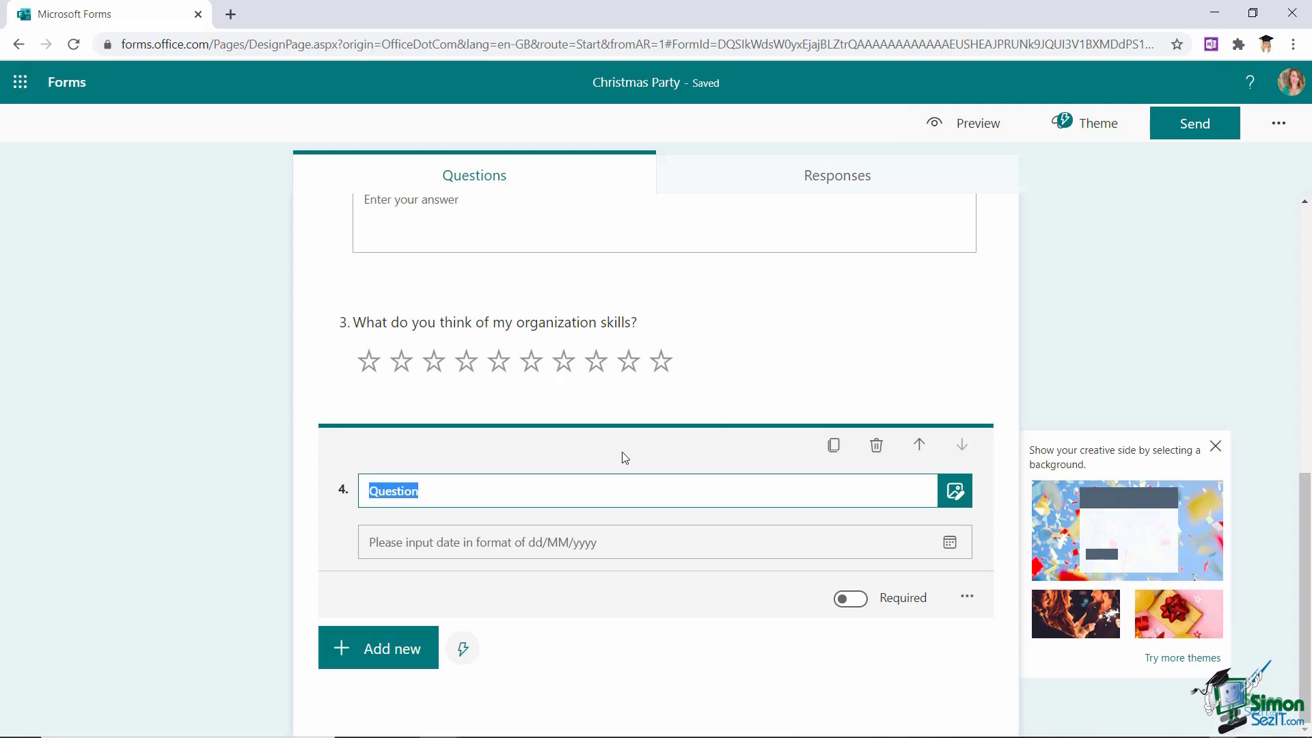
pyautogui.write('Which date would you prefer the party to be on?')
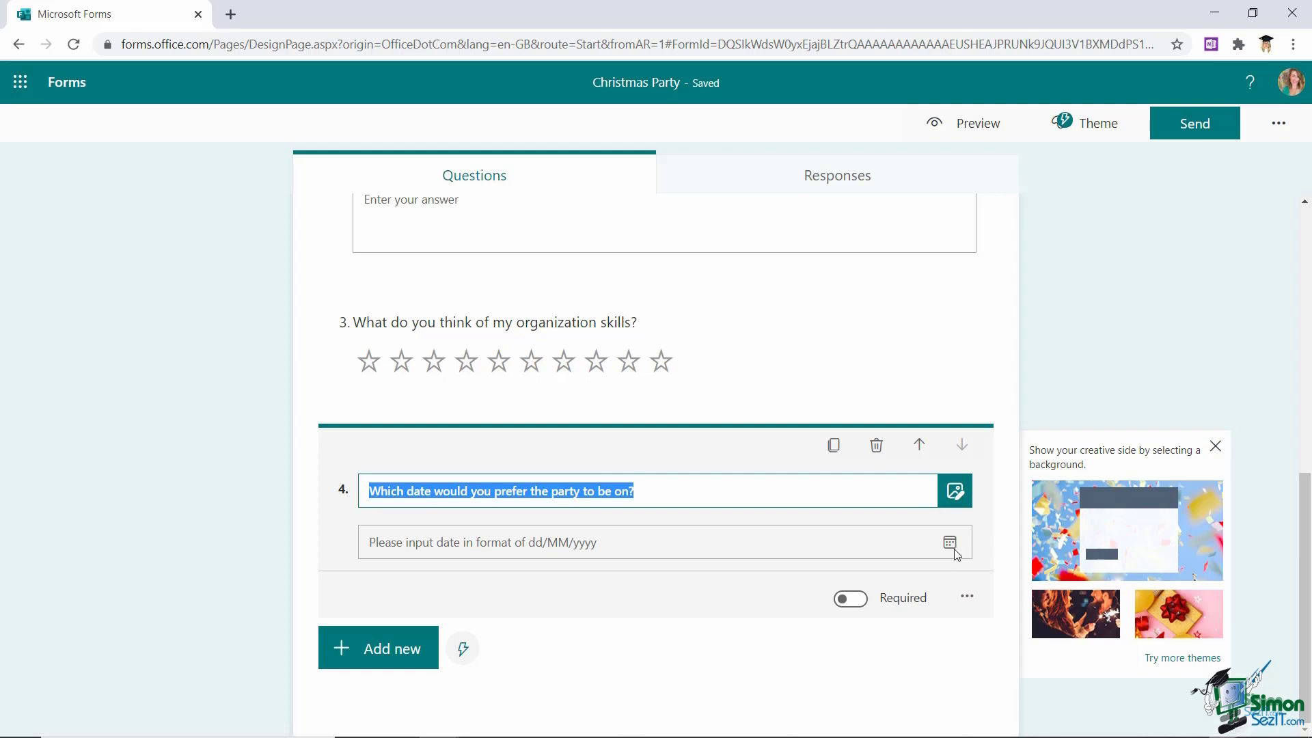
pyautogui.click(732, 662)
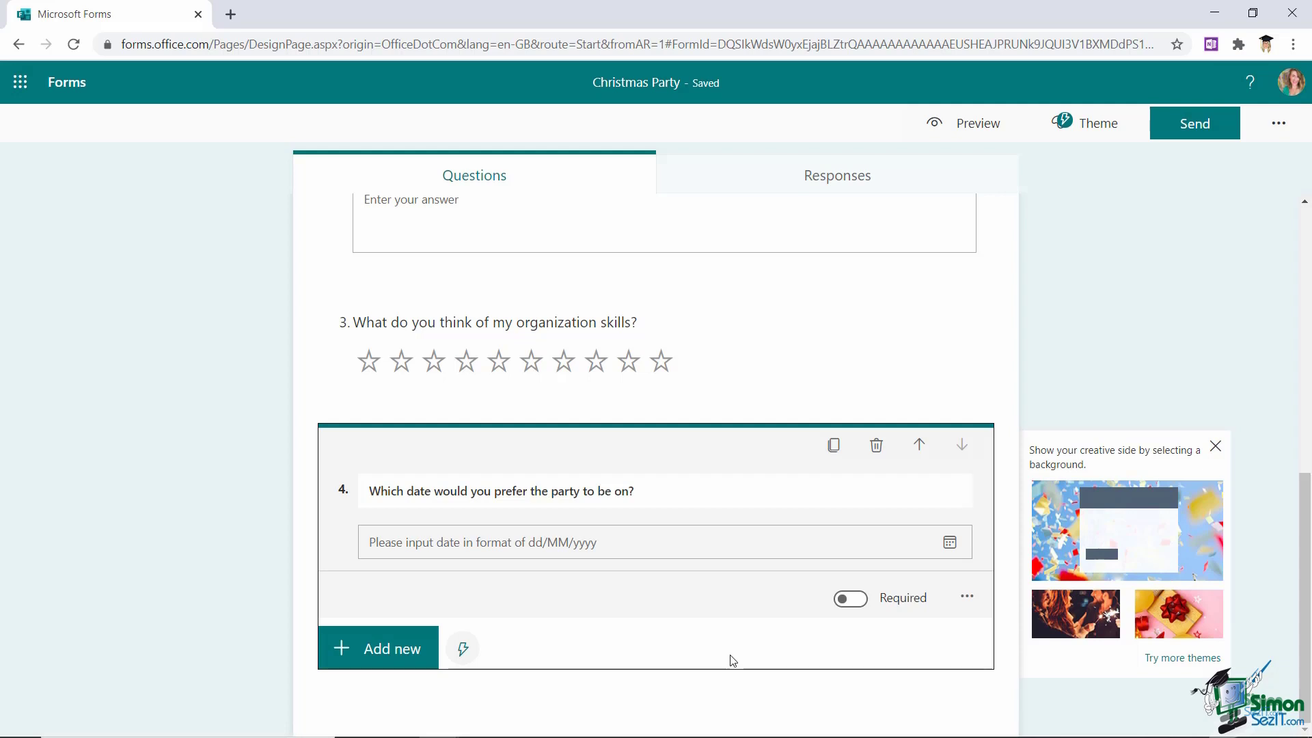
pyautogui.click(978, 130)
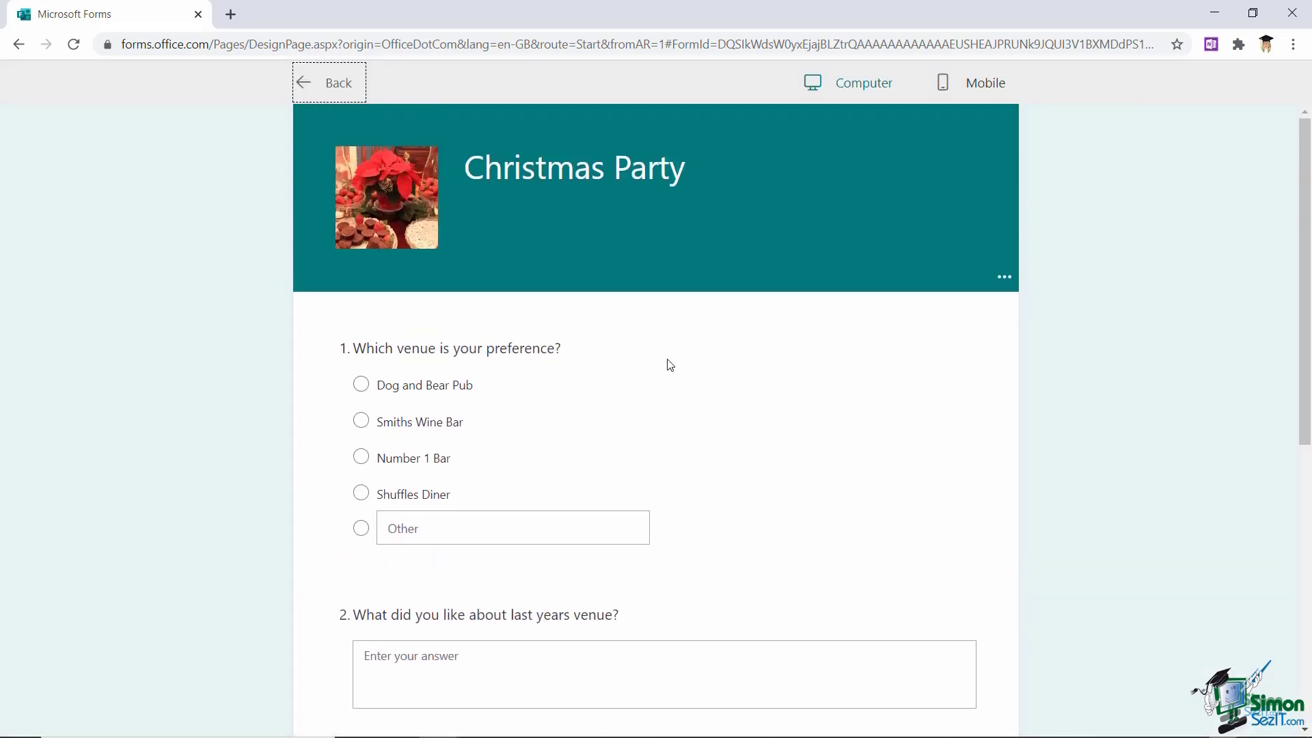
pyautogui.click(362, 386)
pyautogui.scroll(-4, 744, 399)
pyautogui.click(363, 413)
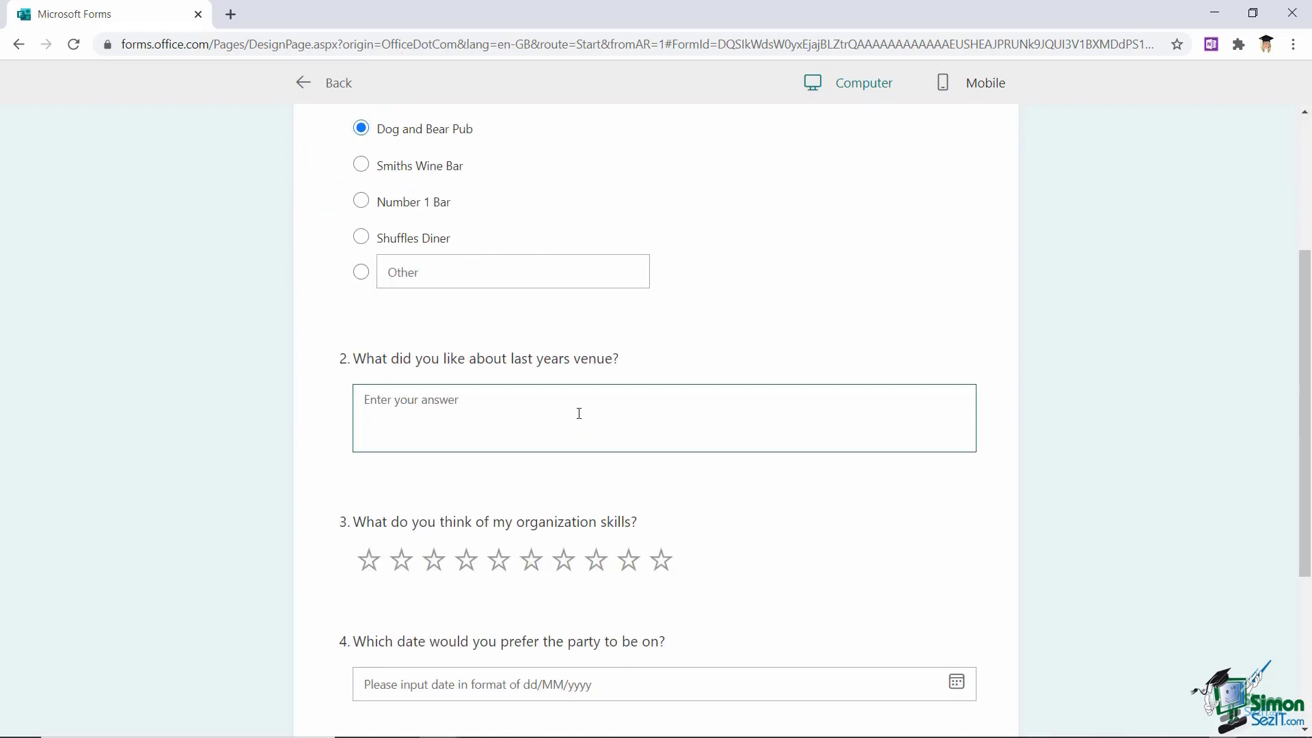
pyautogui.scroll(-4, 674, 395)
pyautogui.click(531, 277)
pyautogui.click(609, 408)
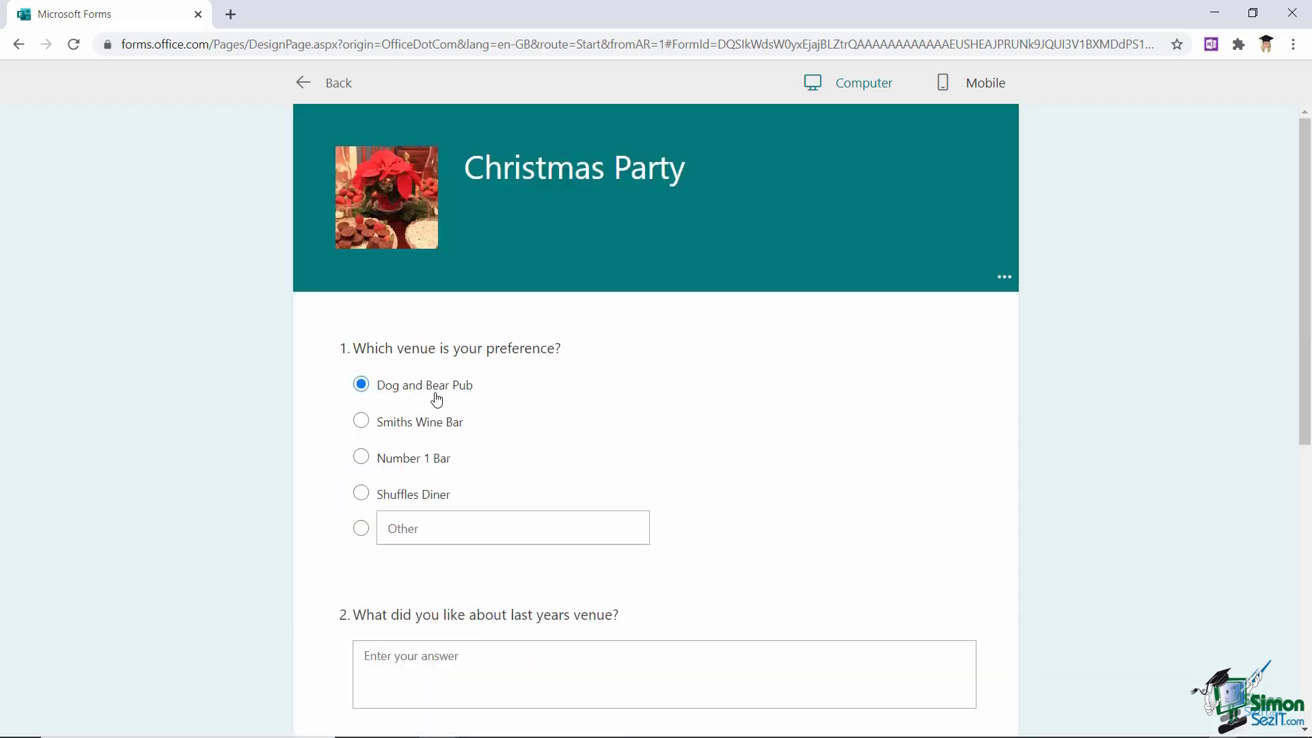
# Add Ranking question 5 'Which meat would you prefer for Christmas dinner?' with first option Lamb
pyautogui.click(336, 82)
pyautogui.scroll(-6, 704, 369)
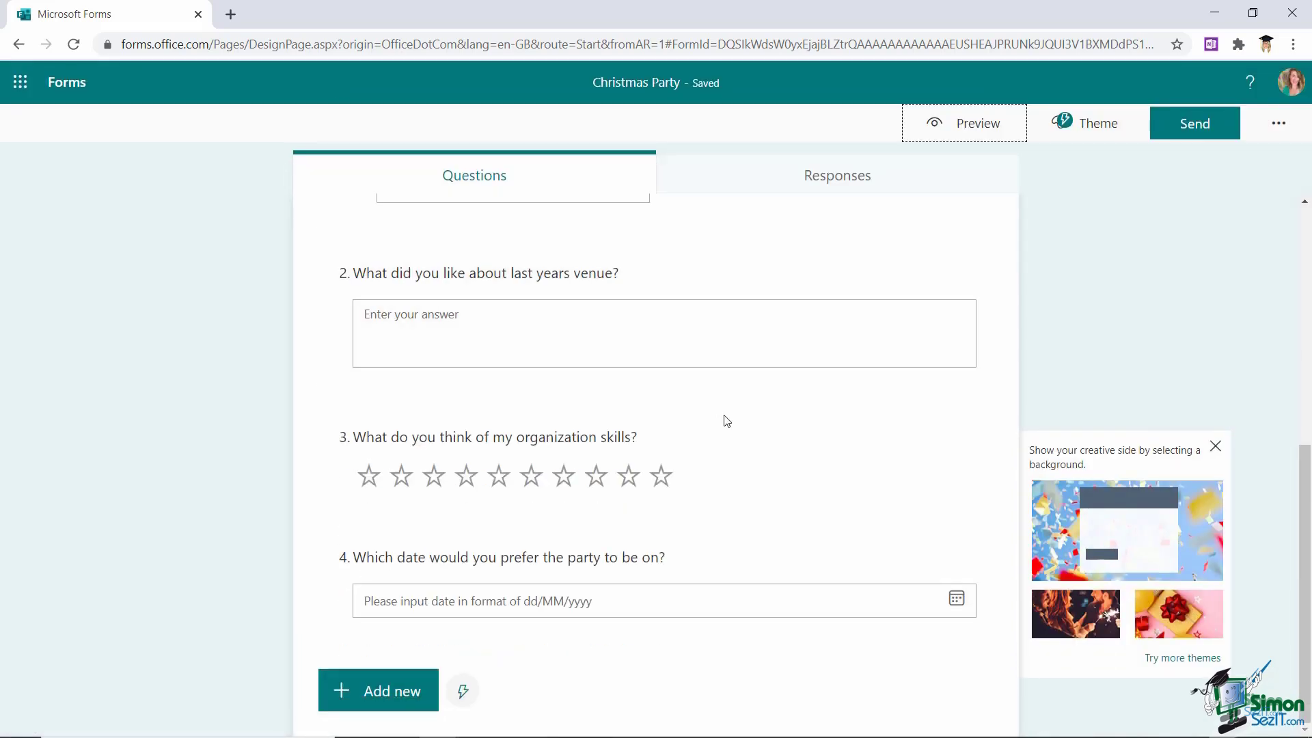
pyautogui.click(381, 700)
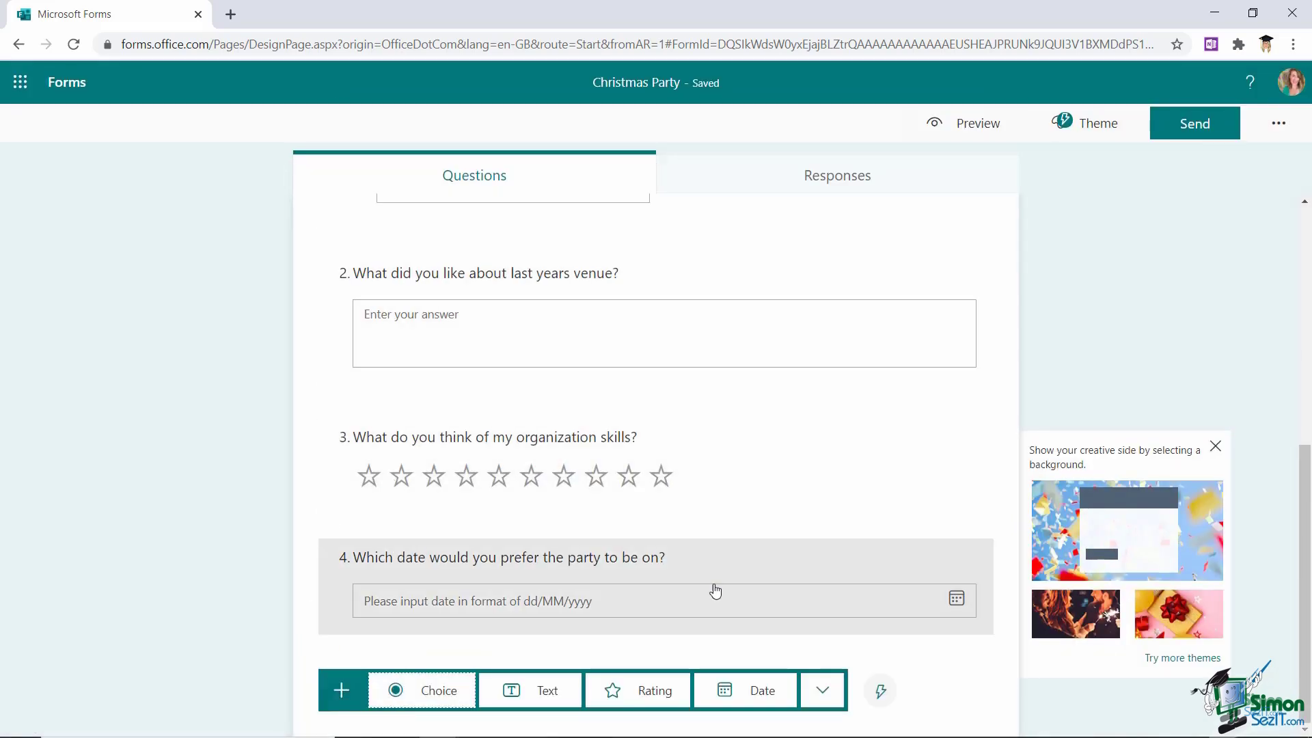
pyautogui.click(823, 692)
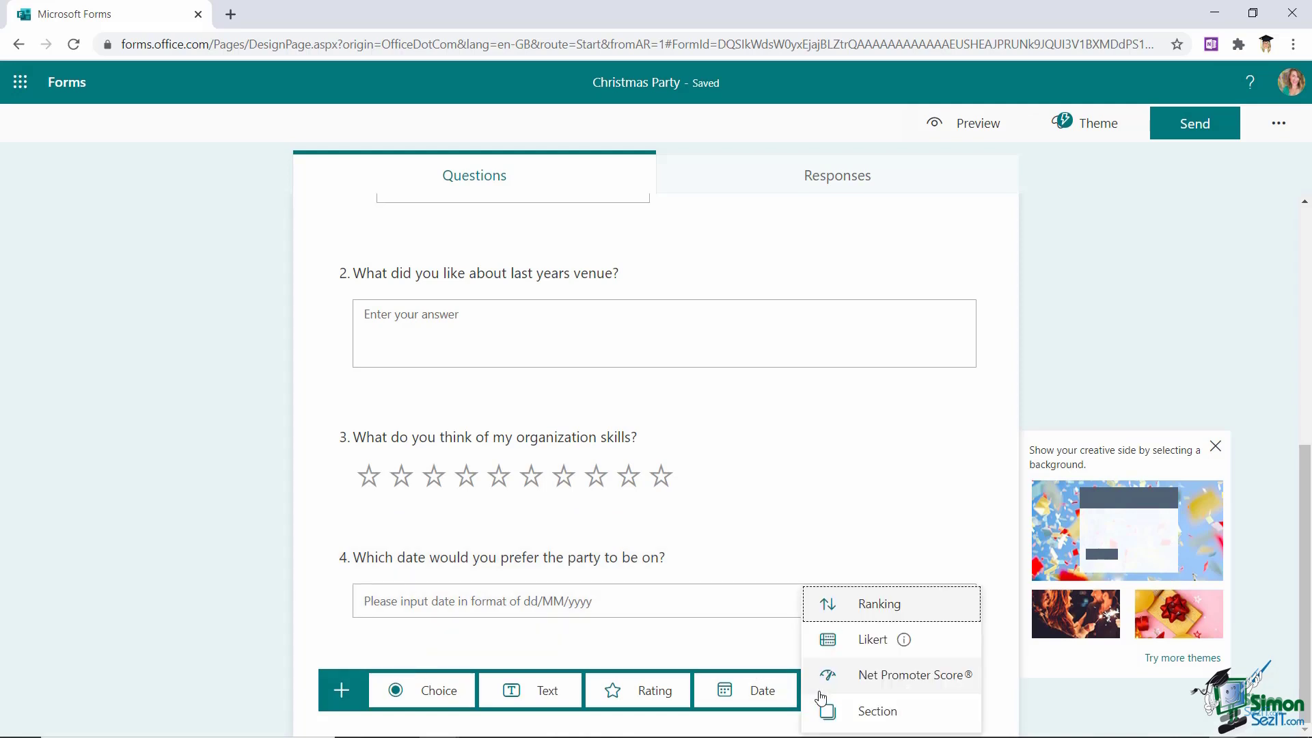
pyautogui.click(920, 618)
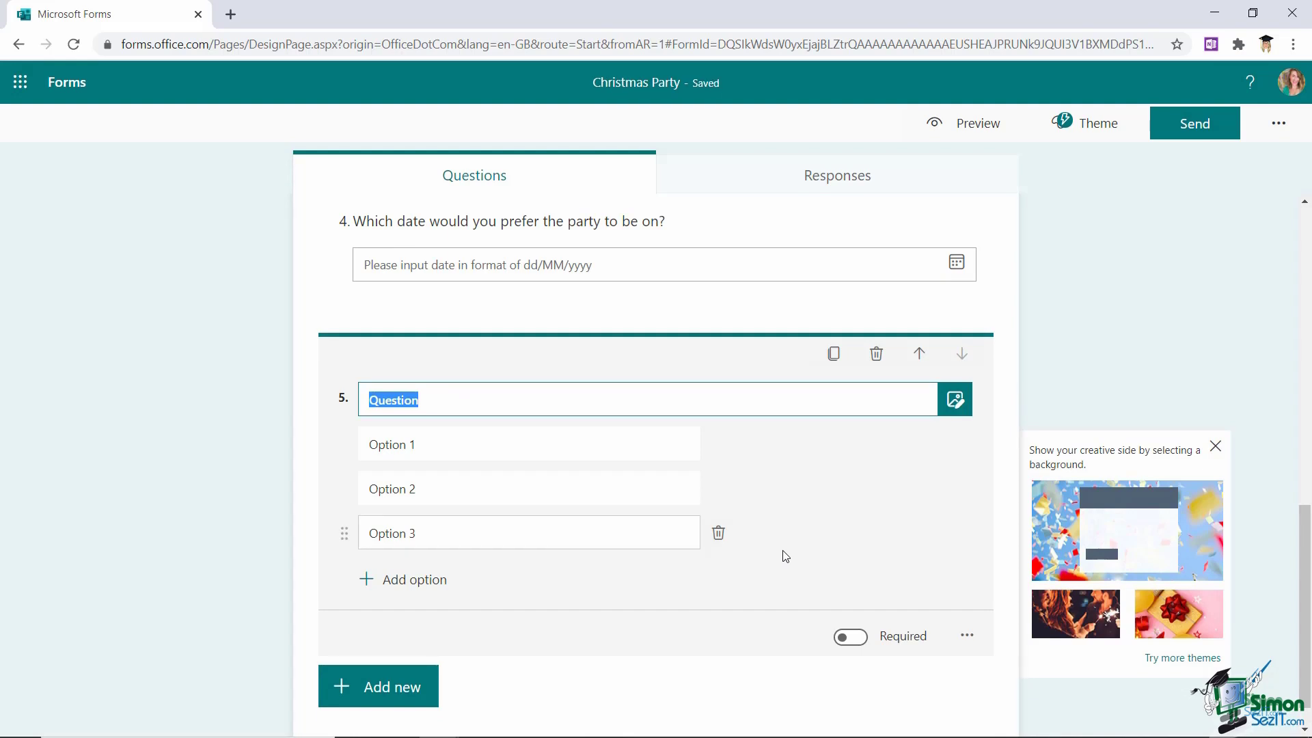
pyautogui.write('Which meat would you prefer for Christmas dinner?')
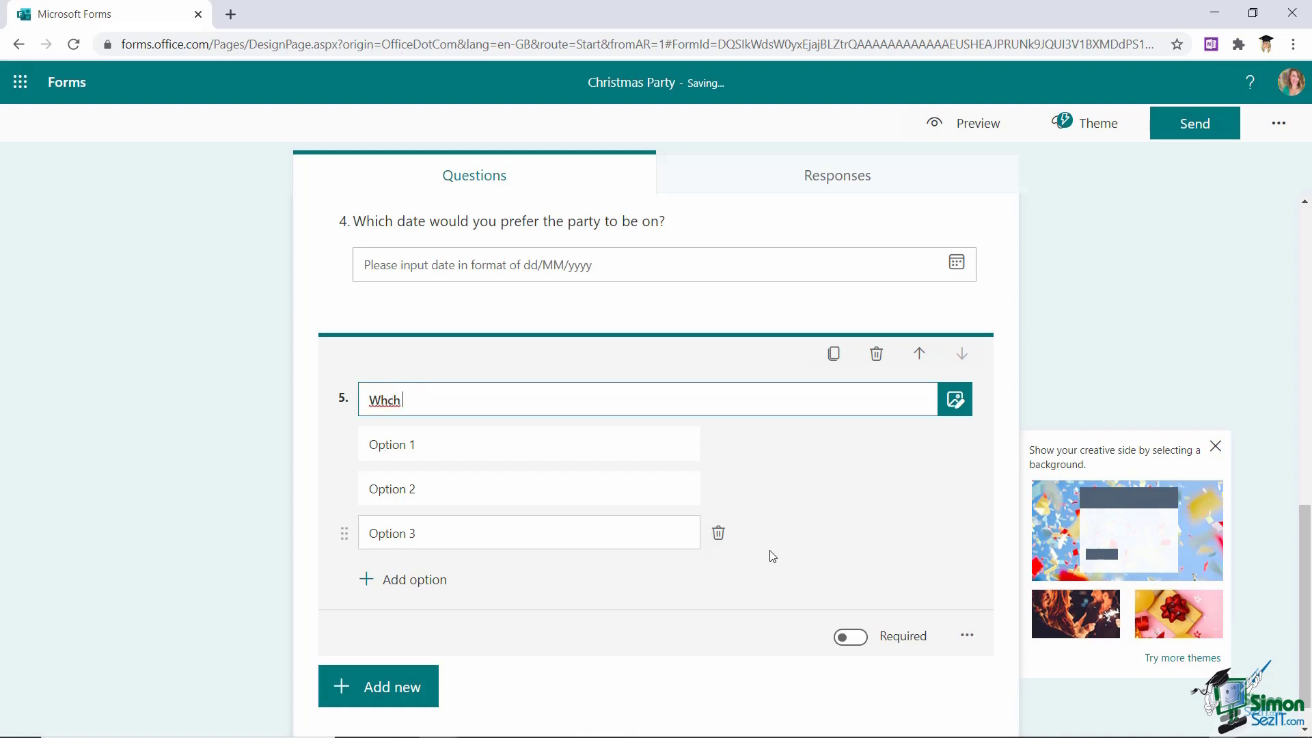
pyautogui.click(494, 449)
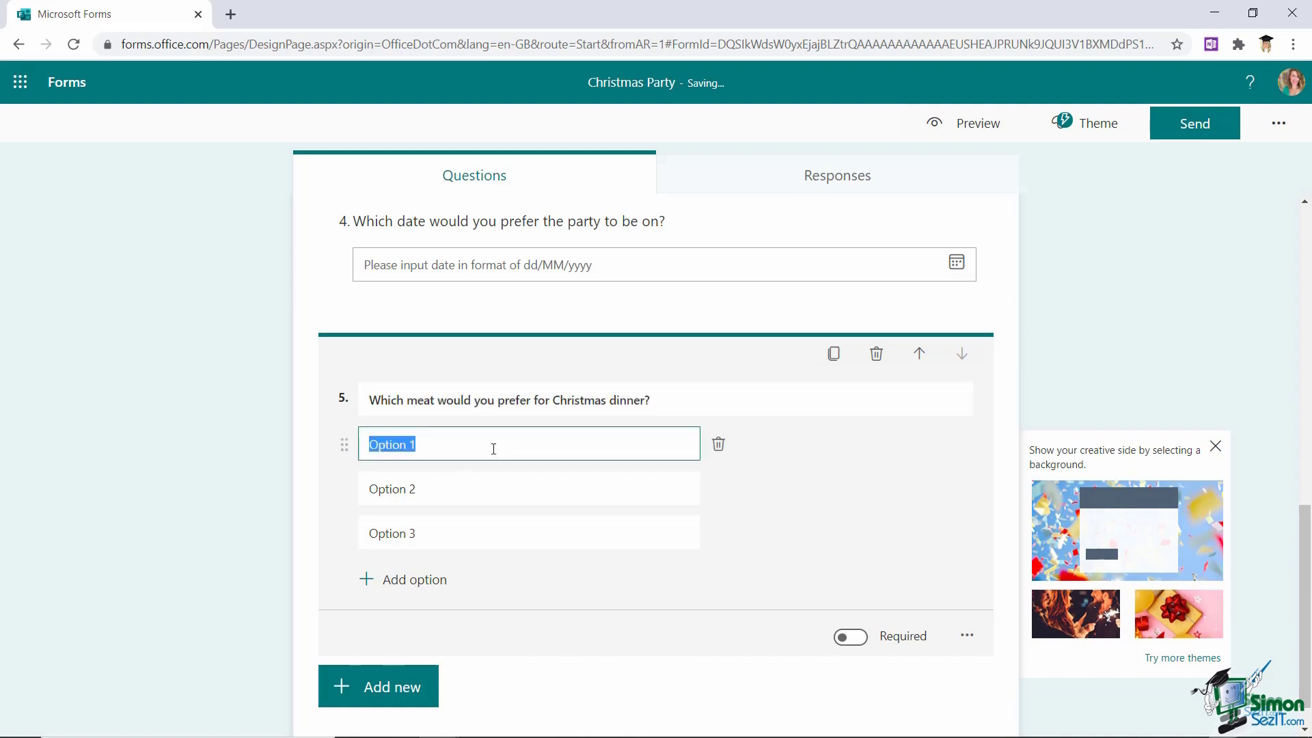
pyautogui.write('Lamb')
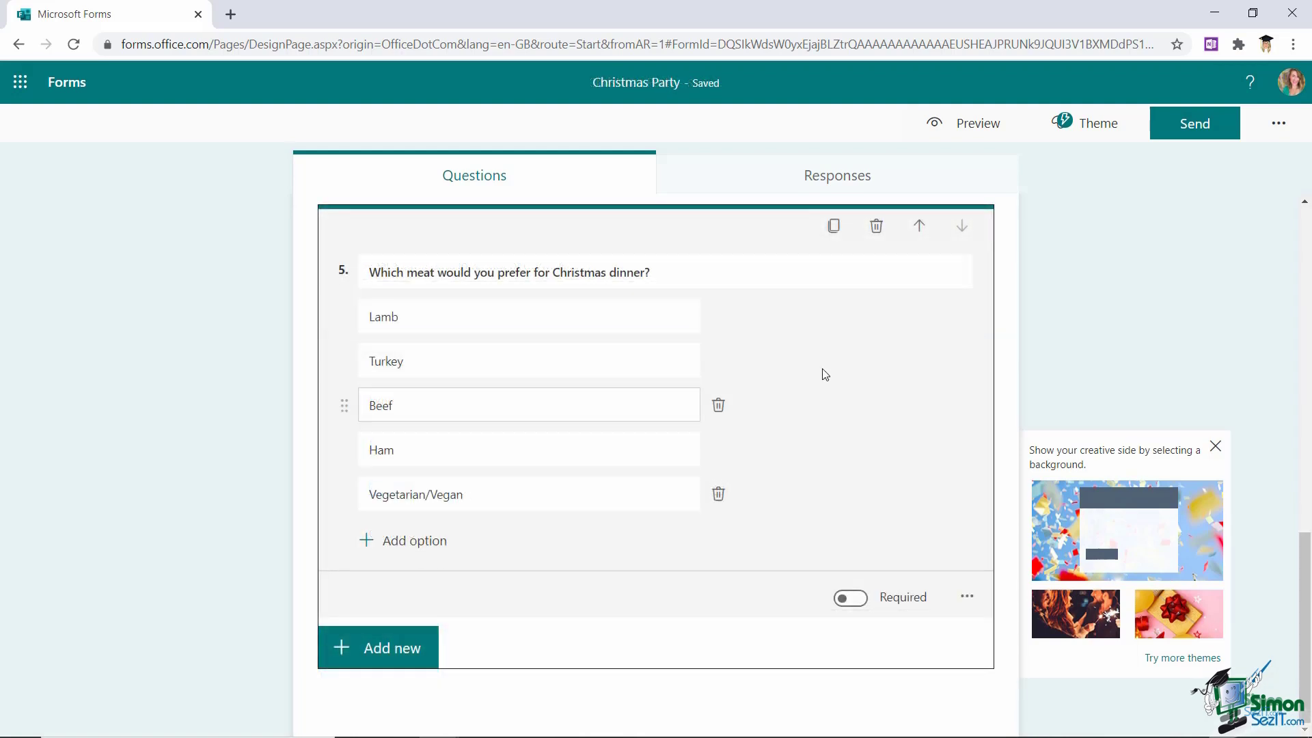
# Preview the form and test-rank the meats using arrows and dragging, then return to editing
pyautogui.click(978, 132)
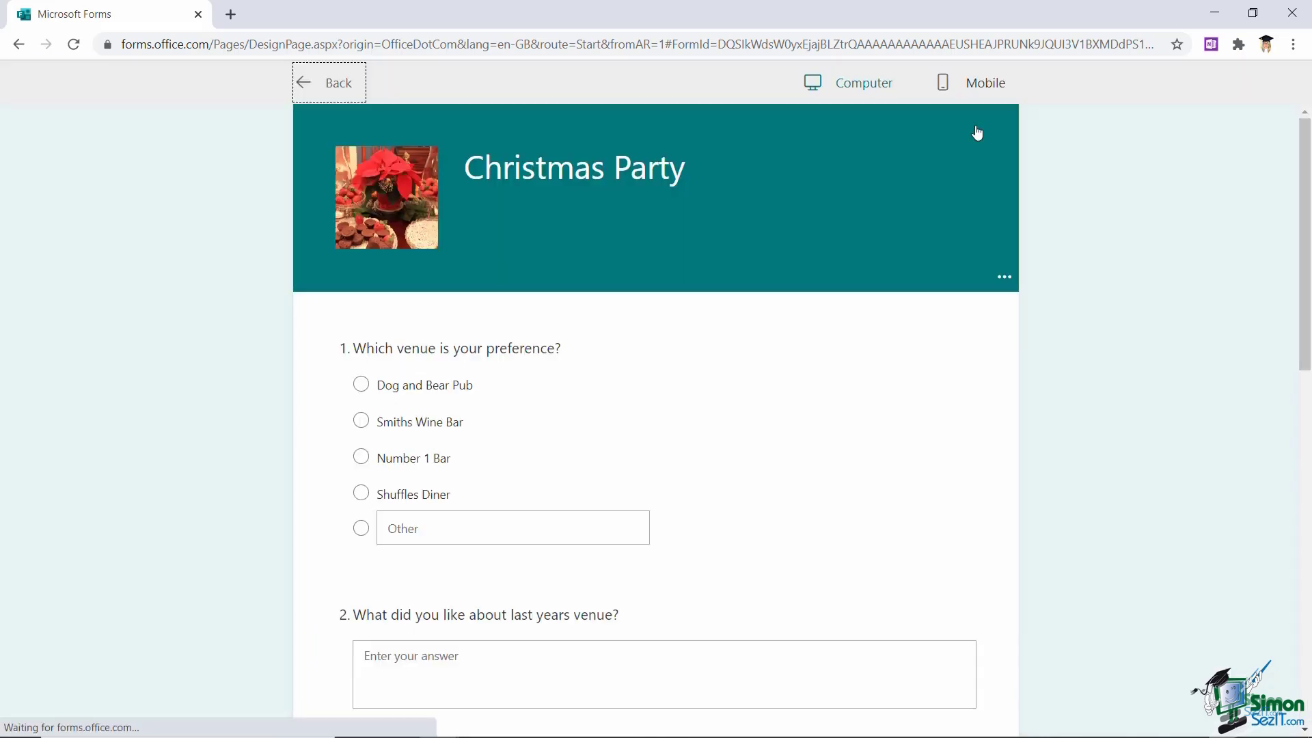
pyautogui.scroll(-10, 712, 472)
pyautogui.scroll(2, 649, 431)
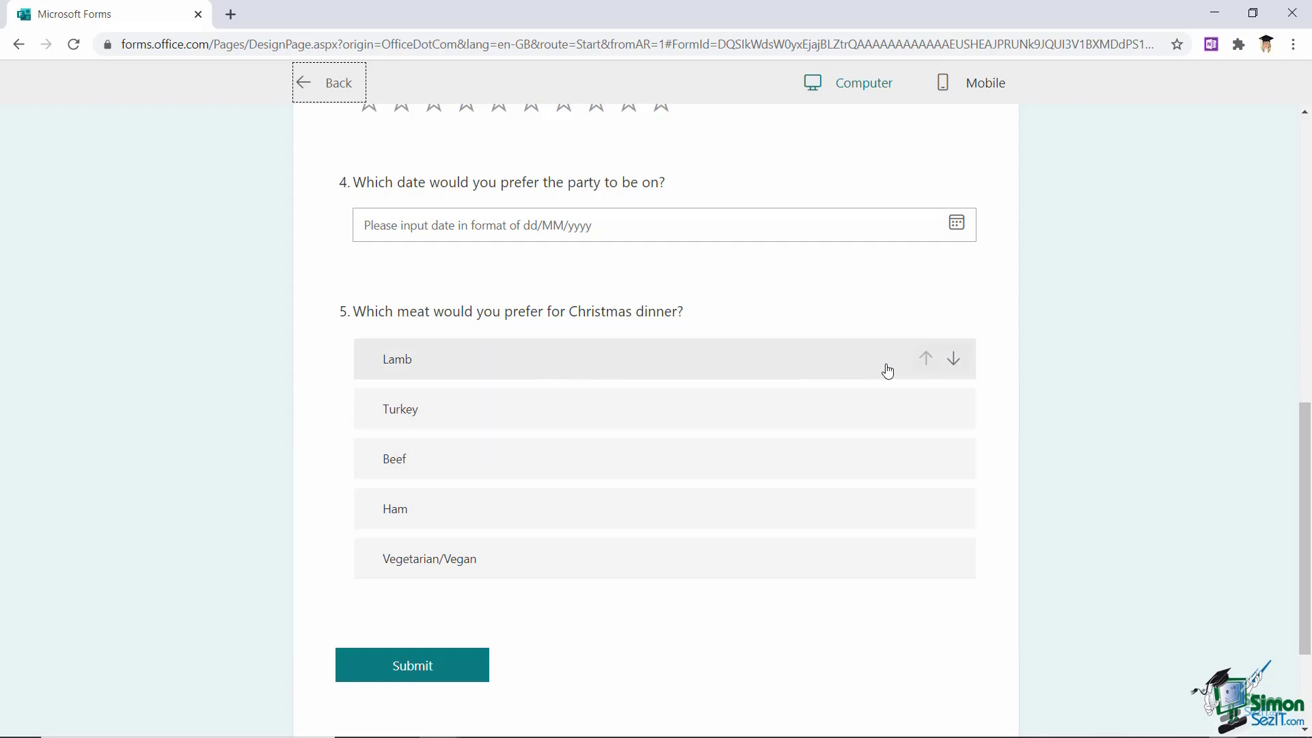
pyautogui.click(954, 360)
pyautogui.click(953, 409)
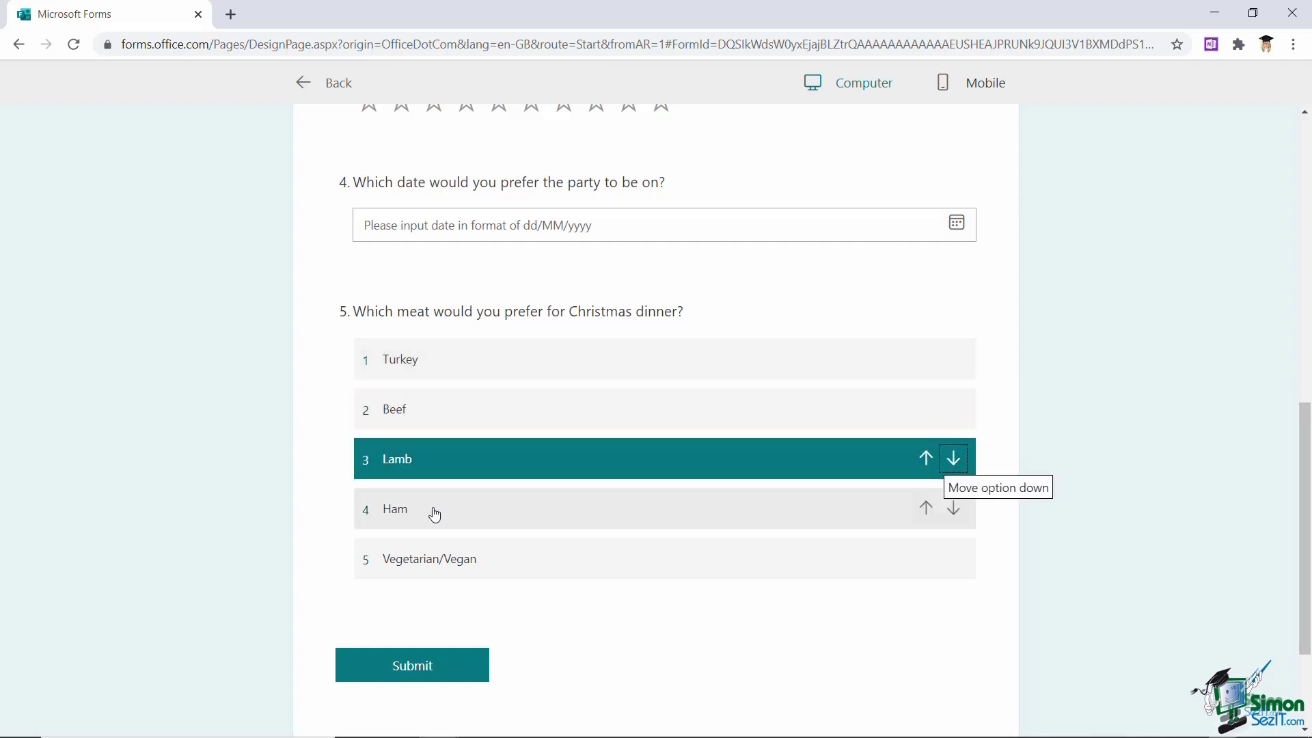
pyautogui.moveTo(434, 513); pyautogui.dragTo(431, 355)
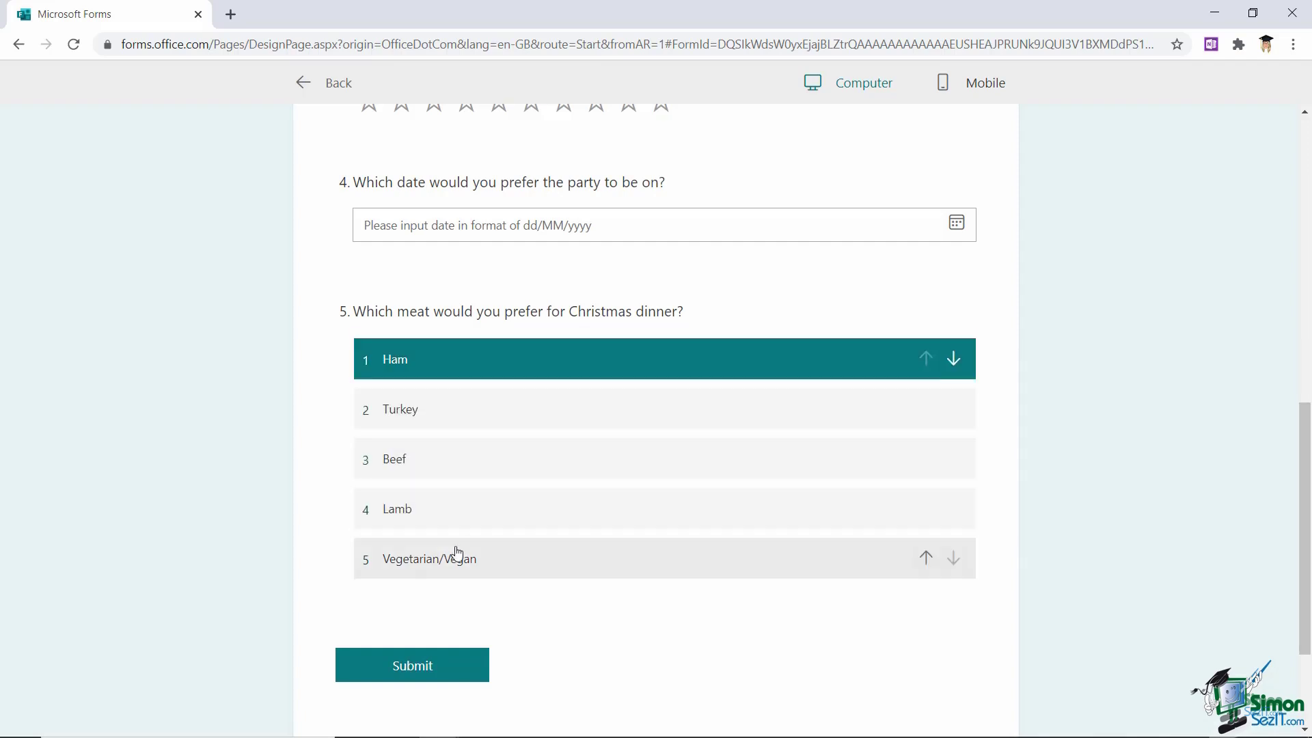
pyautogui.moveTo(455, 559); pyautogui.dragTo(431, 362)
pyautogui.moveTo(404, 481); pyautogui.dragTo(400, 514)
pyautogui.click(337, 83)
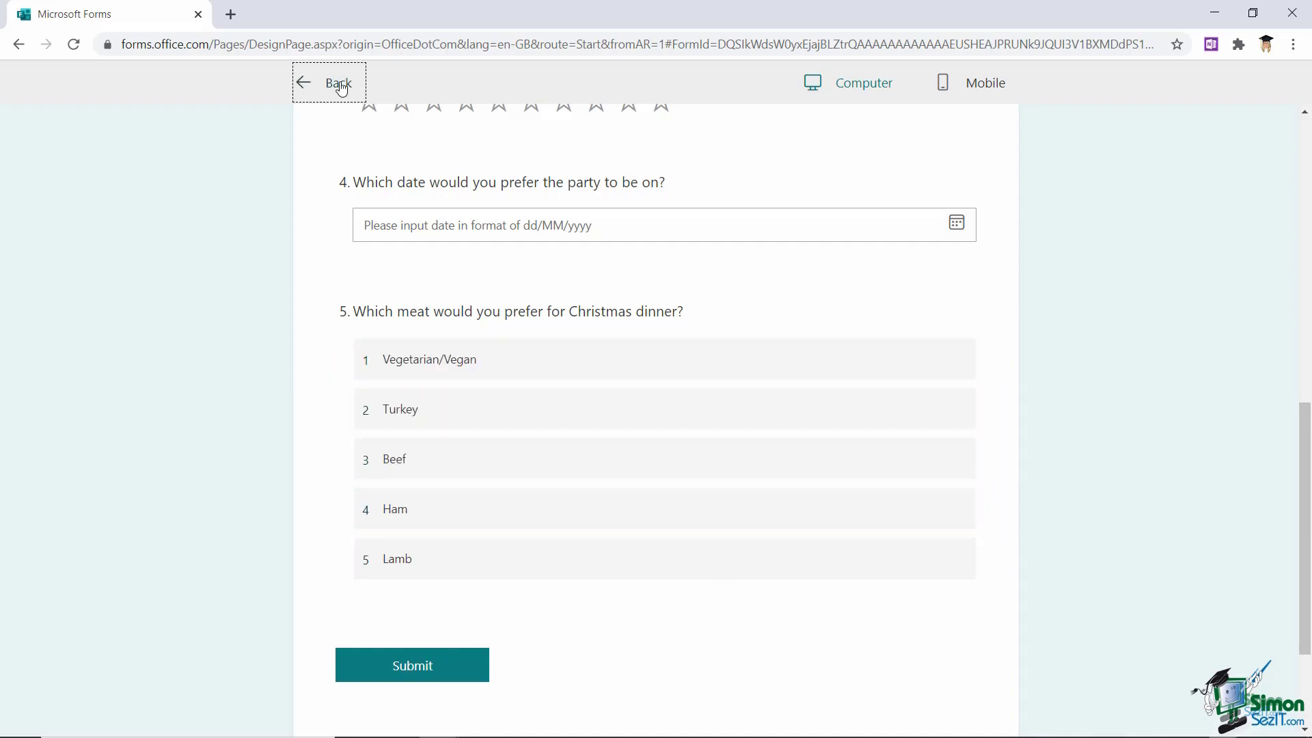
# Add Likert question 6 titled 'How would you rate last years venue?'
pyautogui.scroll(-10, 676, 432)
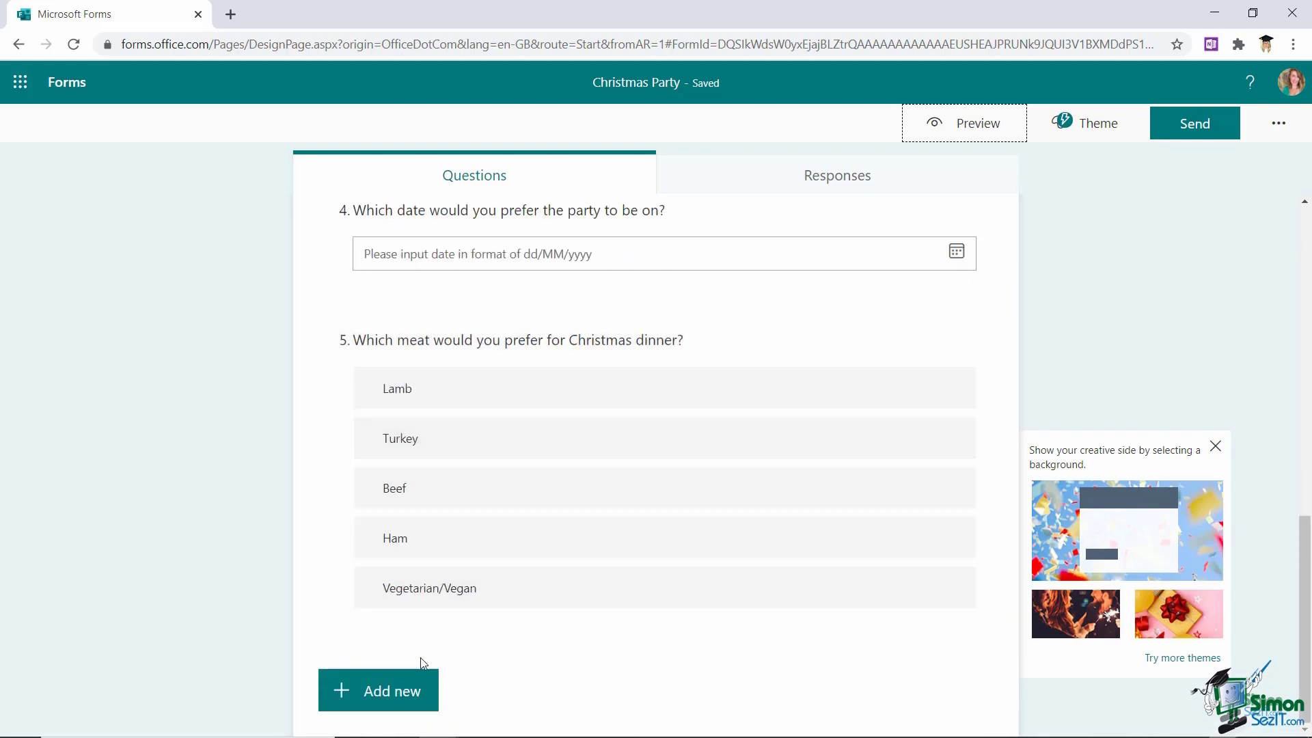
pyautogui.click(410, 691)
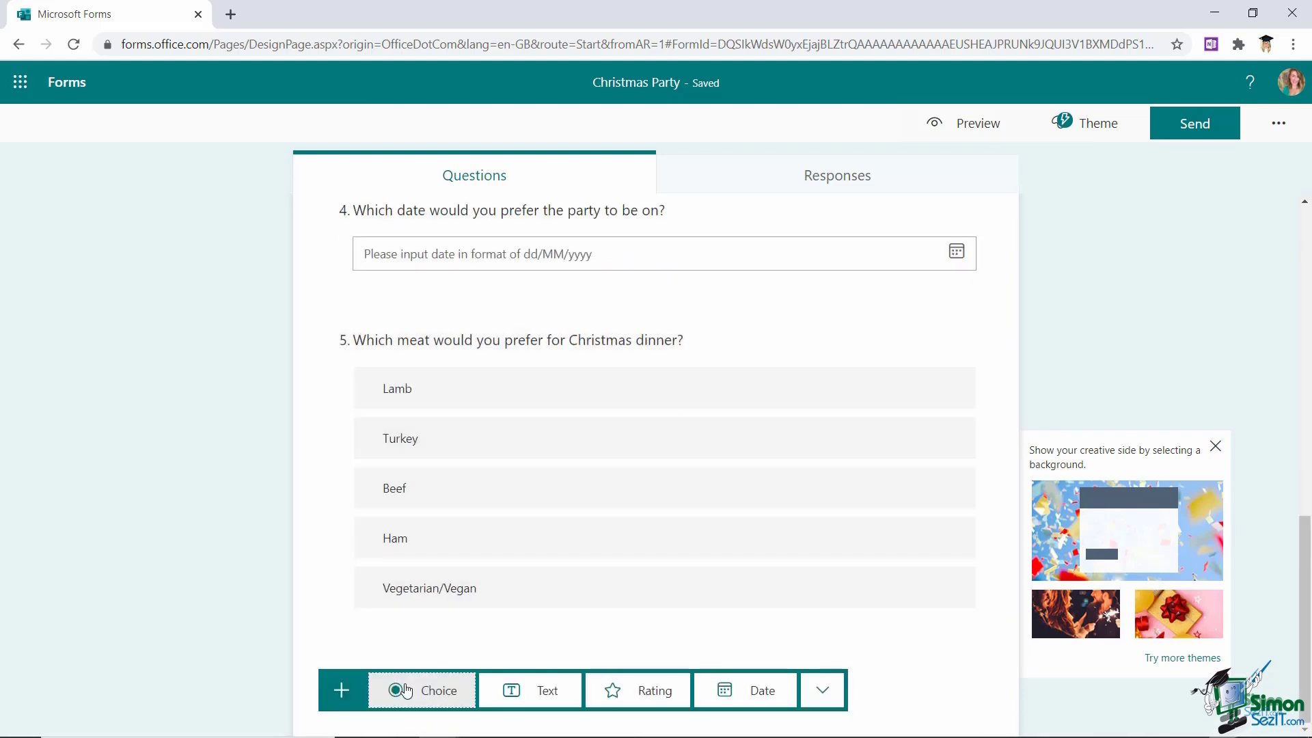
pyautogui.click(834, 694)
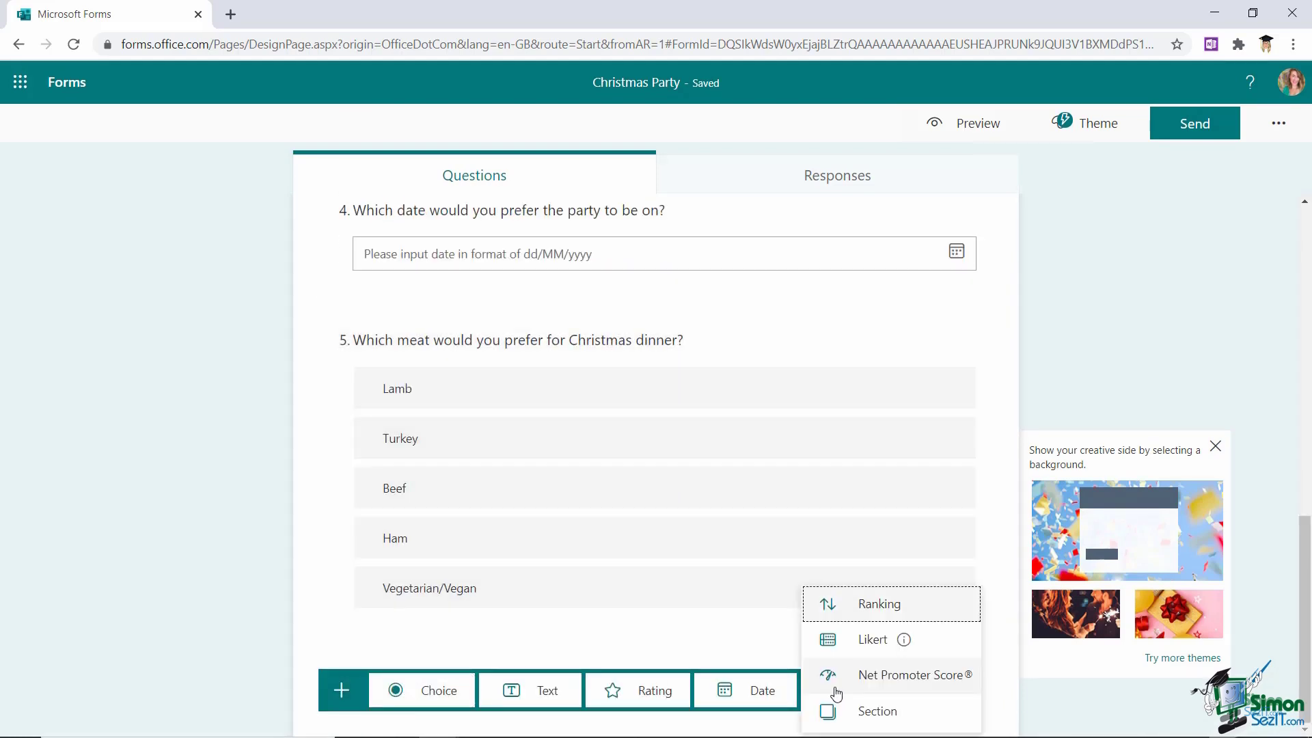
pyautogui.click(928, 641)
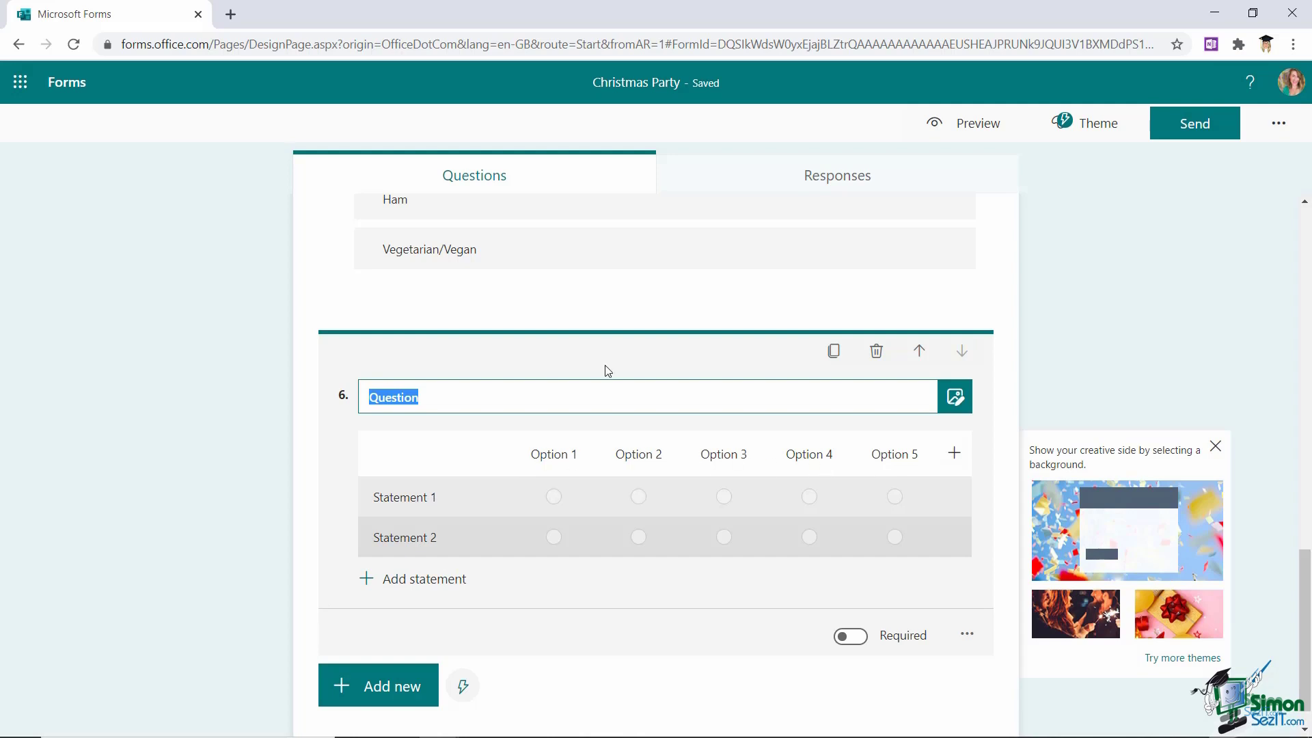
pyautogui.write('How would you rate last years venue?')
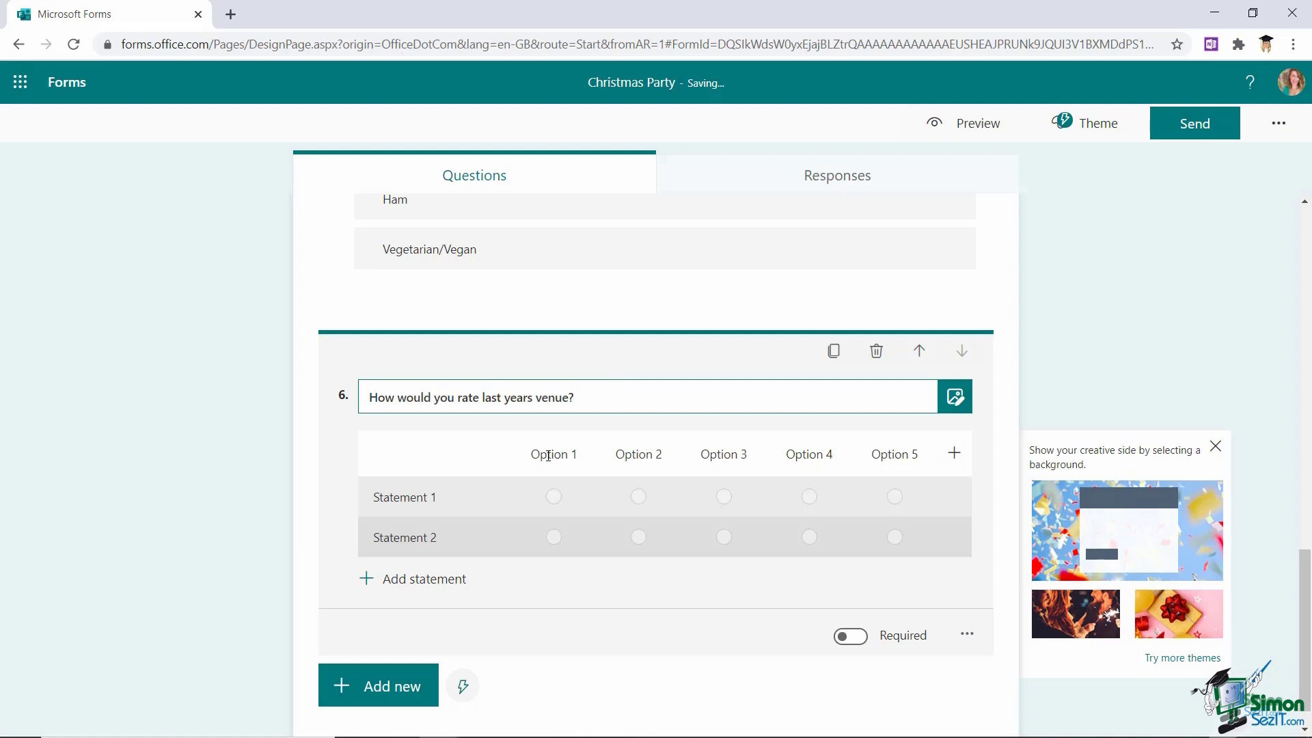
# Enter the Likert statements Food, Bar, Parking and Staff
pyautogui.click(425, 497)
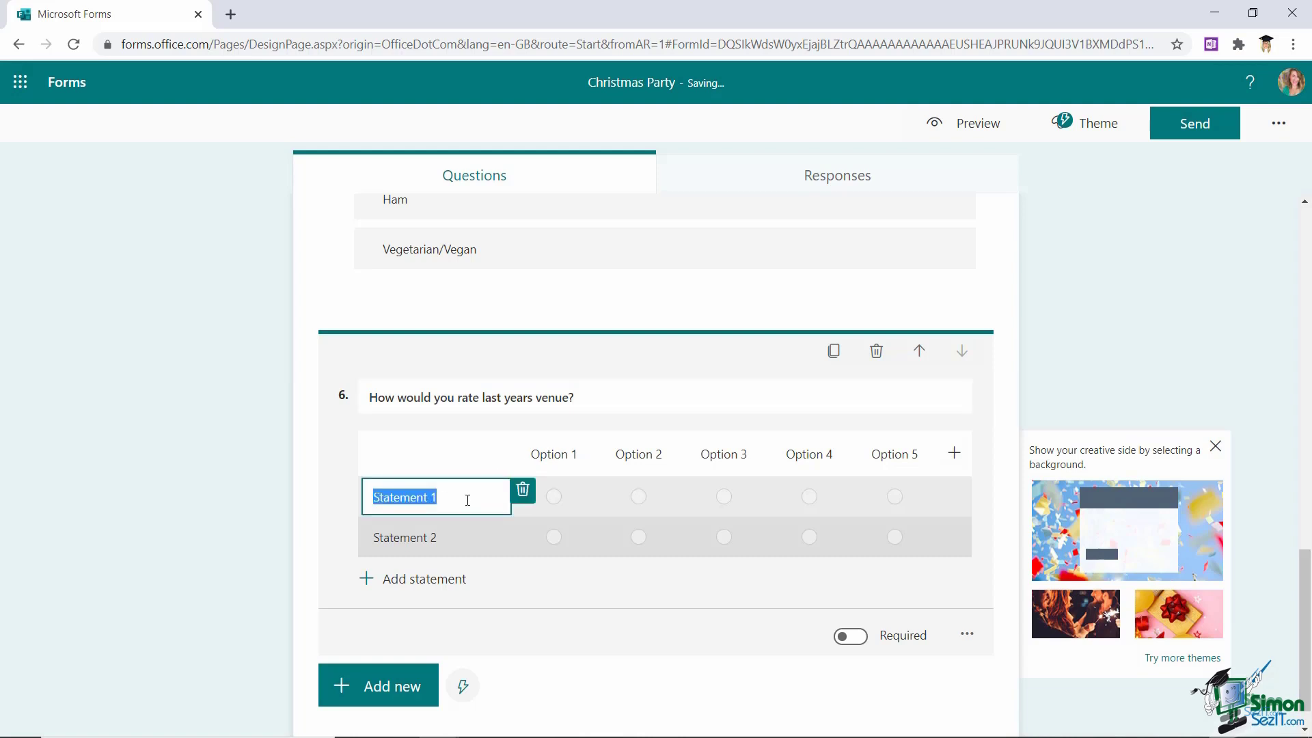
pyautogui.write('Fo')
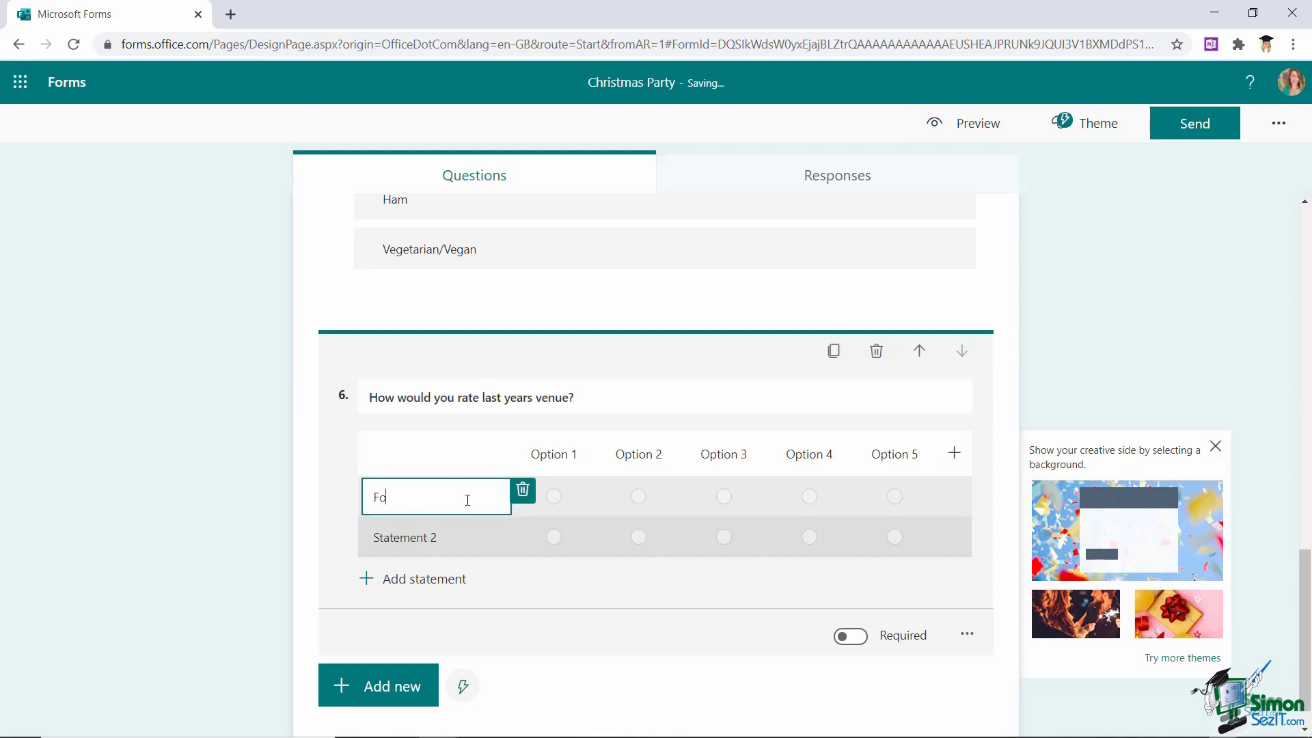
pyautogui.write('od')
pyautogui.click(472, 540)
pyautogui.write('Br')
pyautogui.click(438, 579)
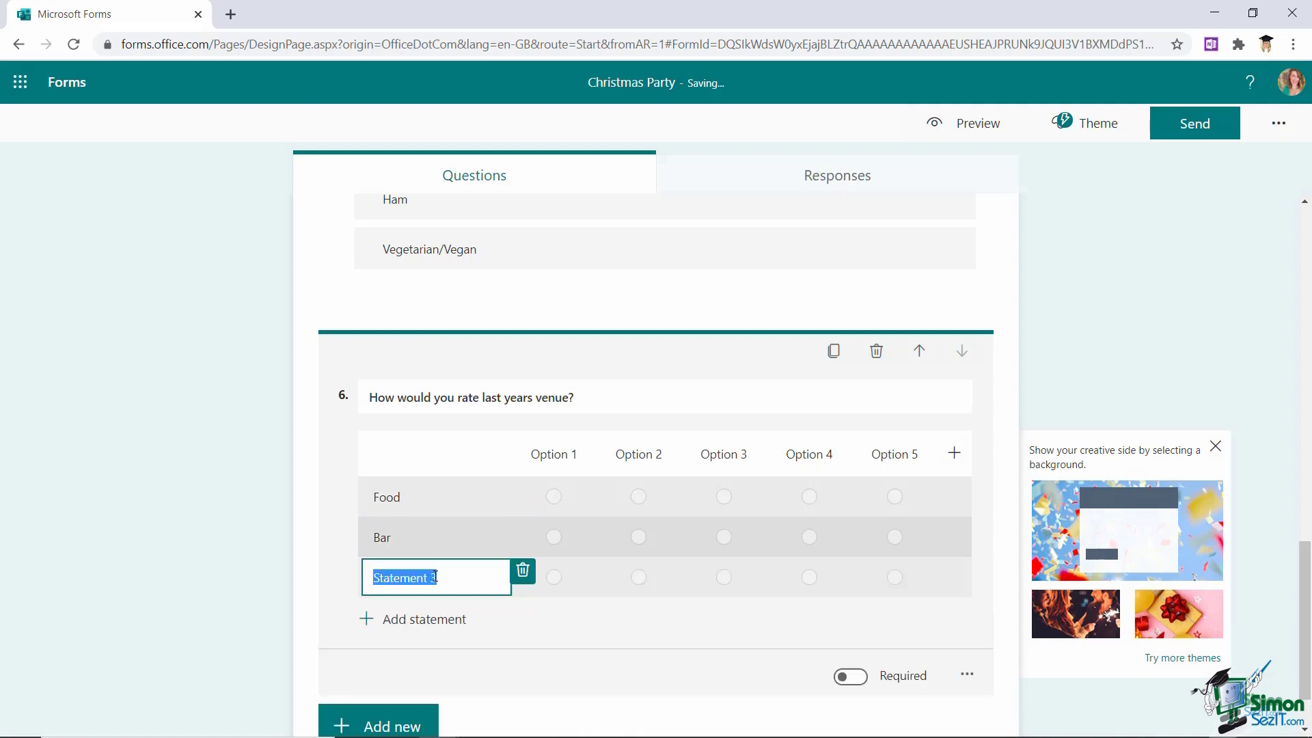
pyautogui.write('parki')
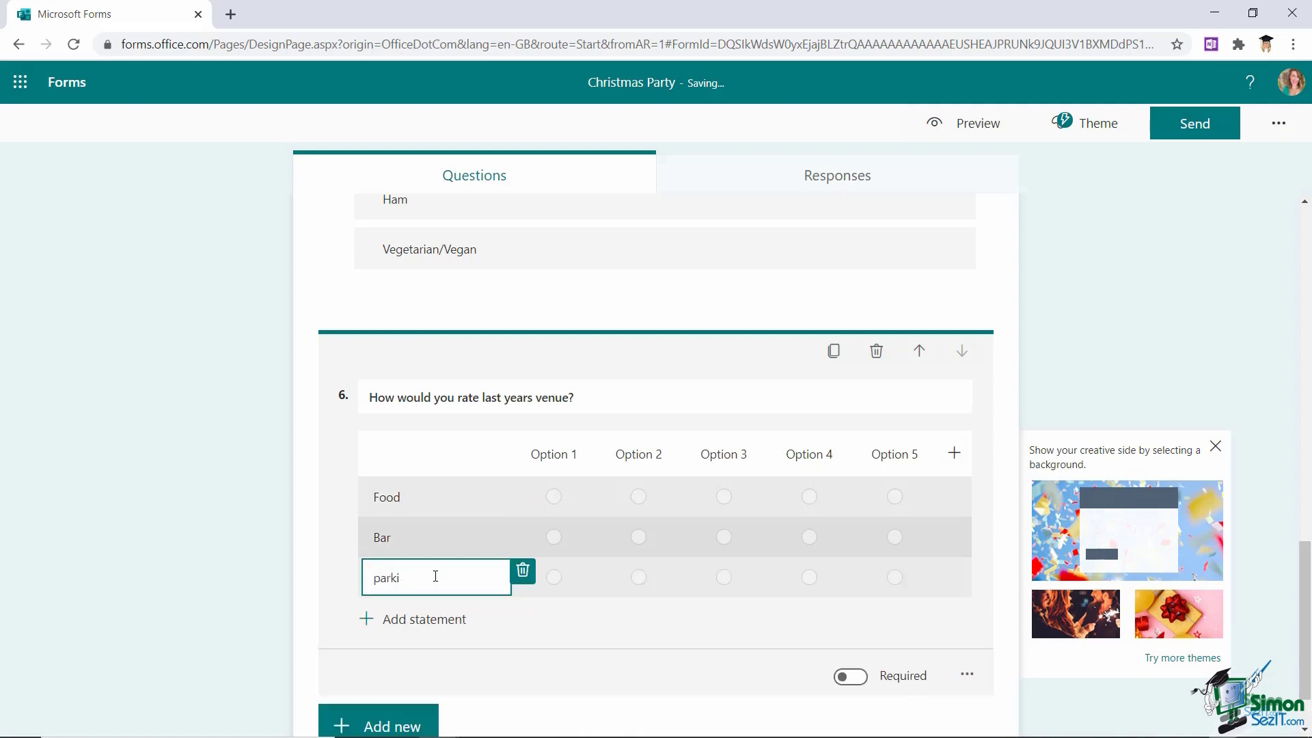
pyautogui.write('ng')
pyautogui.click(423, 620)
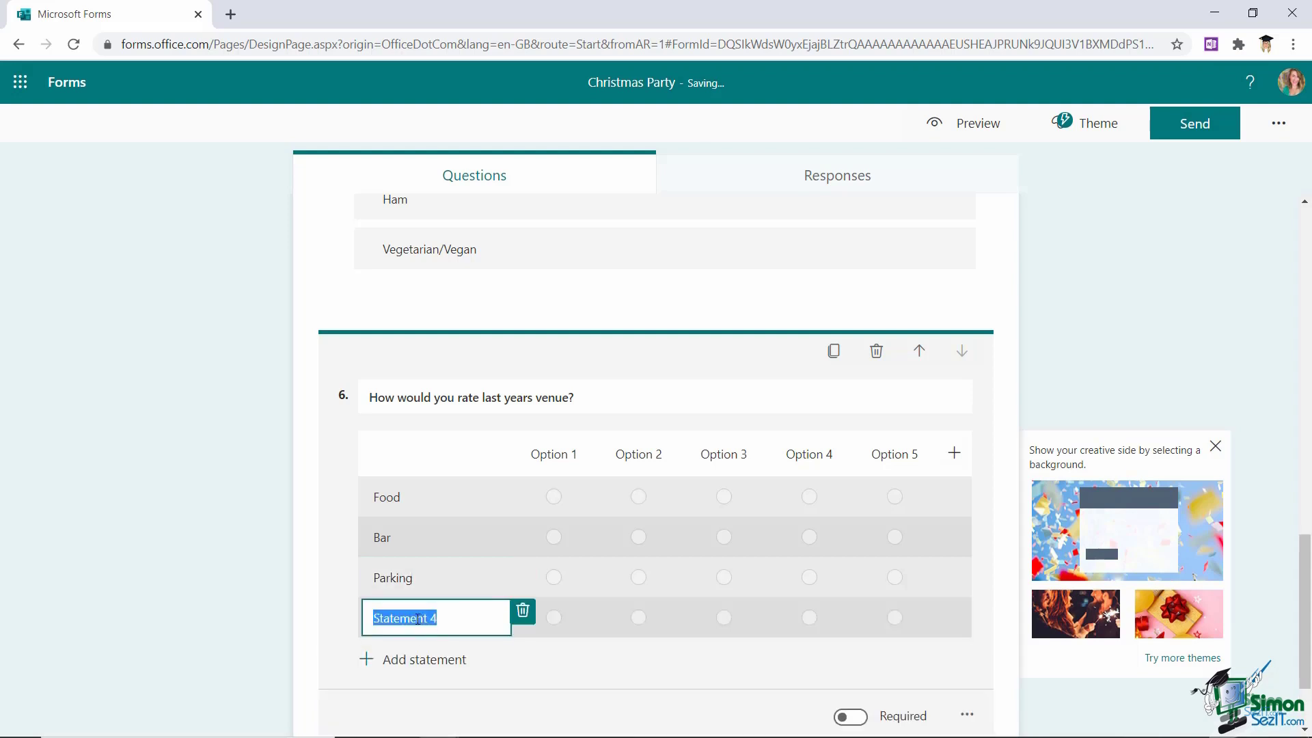
pyautogui.write('Staff')
pyautogui.click(551, 675)
# Label the rating columns Poor, OK, Good, Very Good and Excellent
pyautogui.click(557, 454)
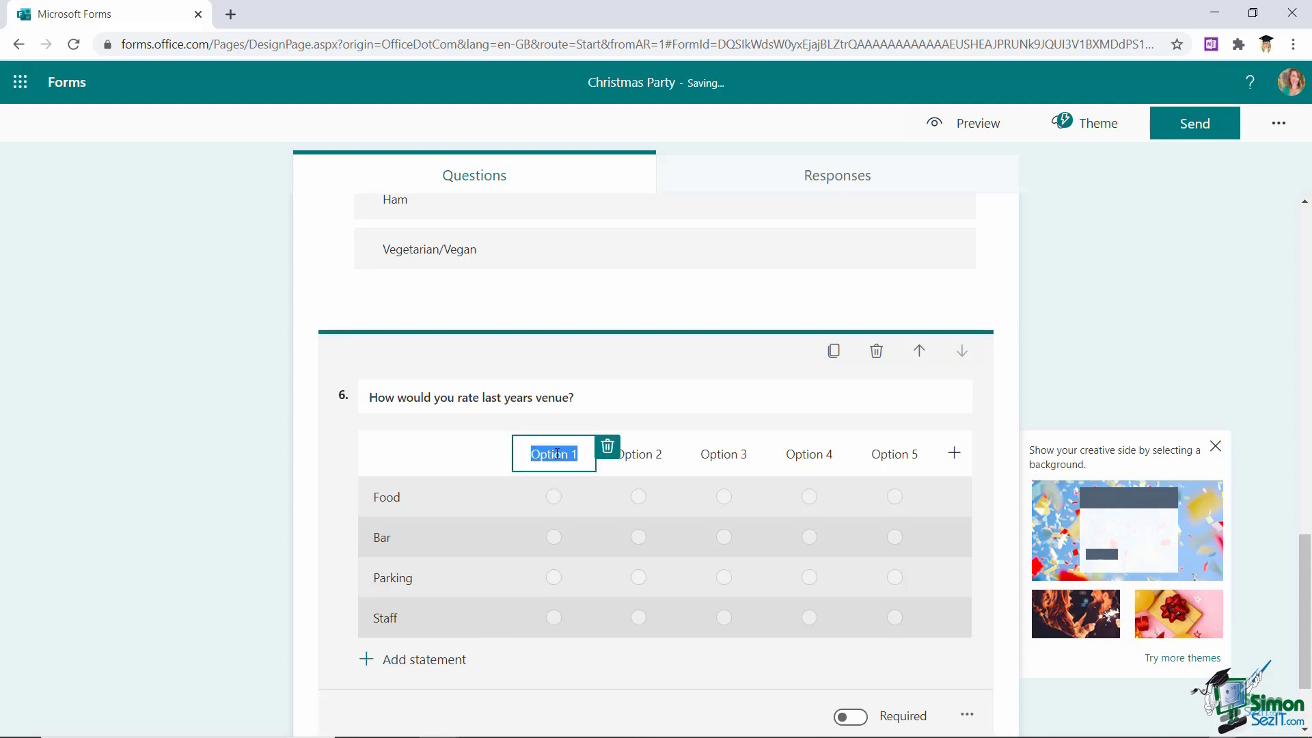
pyautogui.write('Poor')
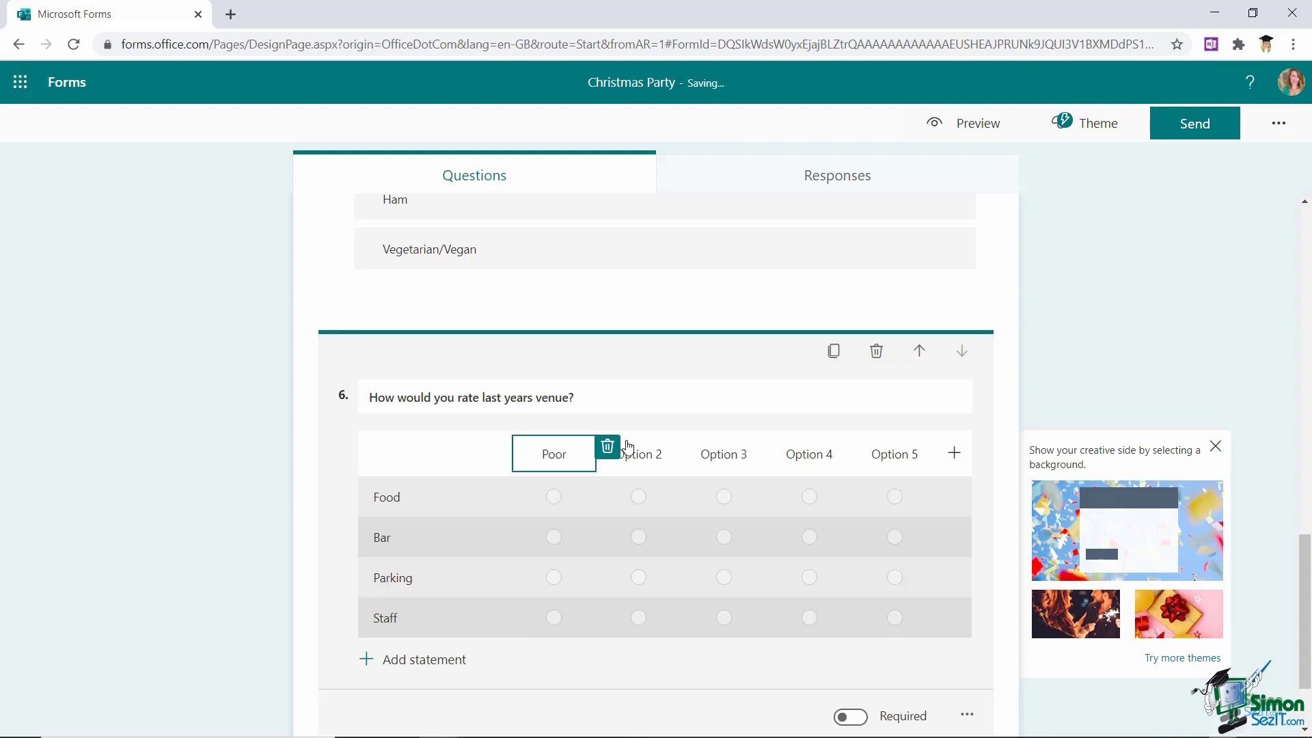
pyautogui.click(648, 451)
pyautogui.write('OK')
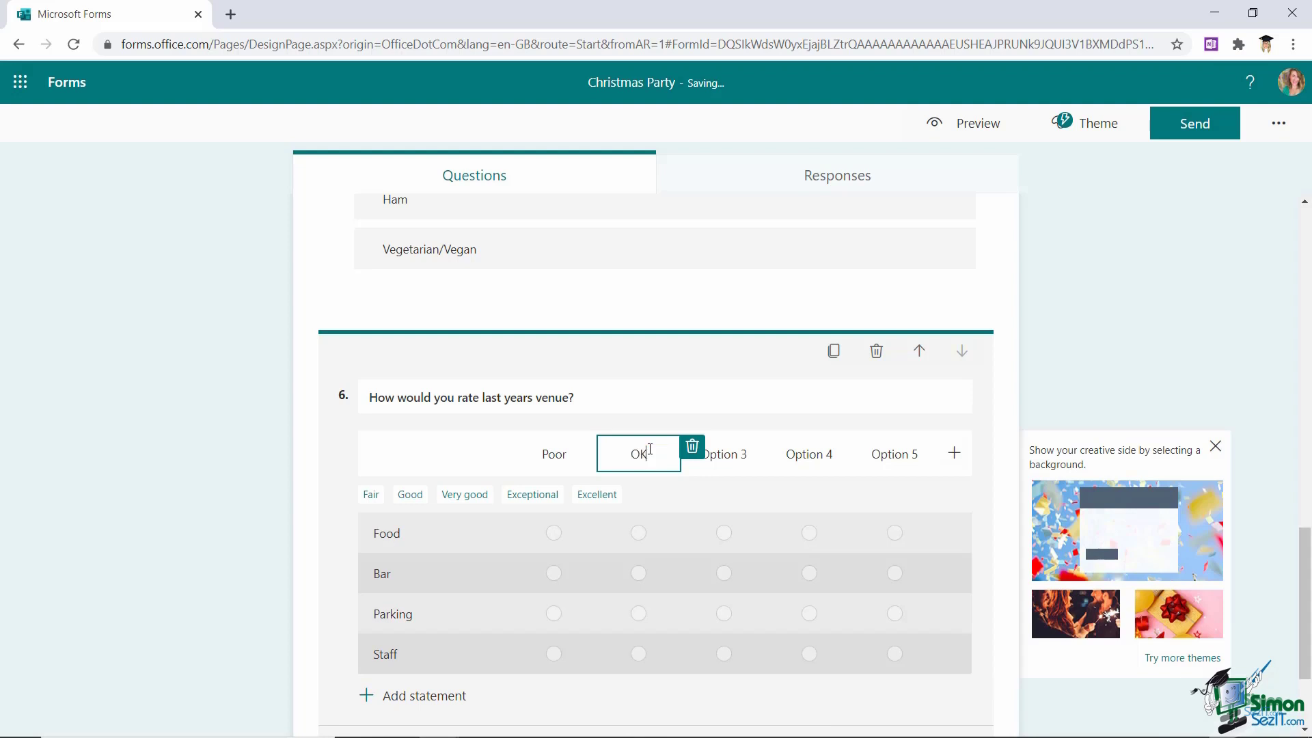
pyautogui.click(740, 455)
pyautogui.write('Good')
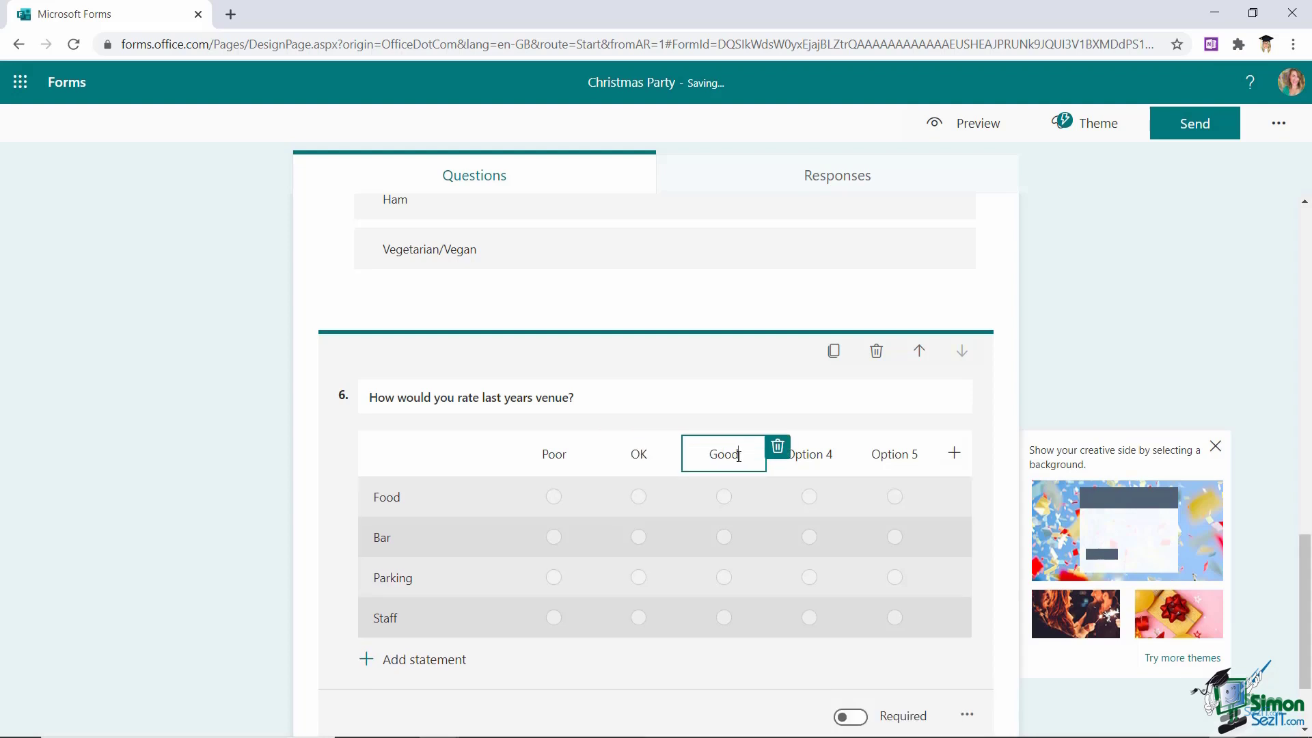
pyautogui.click(829, 456)
pyautogui.write('Very Good')
pyautogui.click(906, 455)
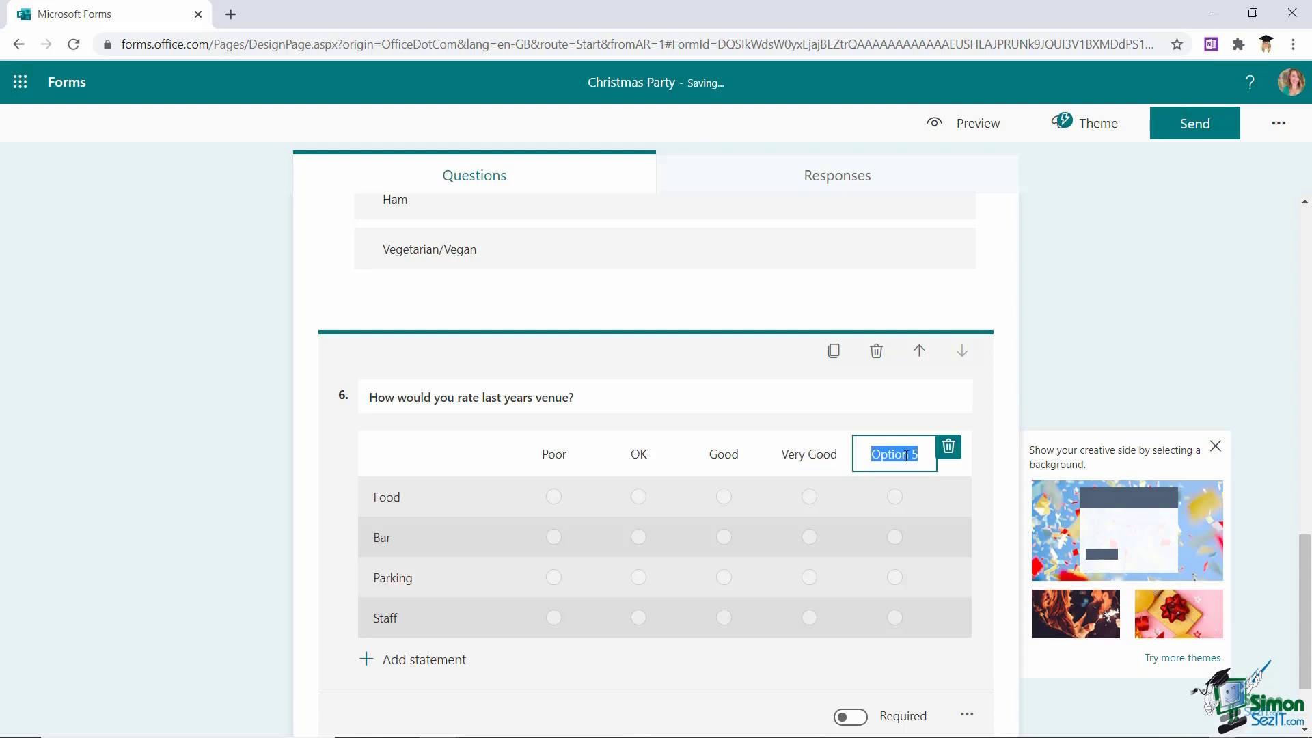
pyautogui.write('Excellent')
pyautogui.click(620, 625)
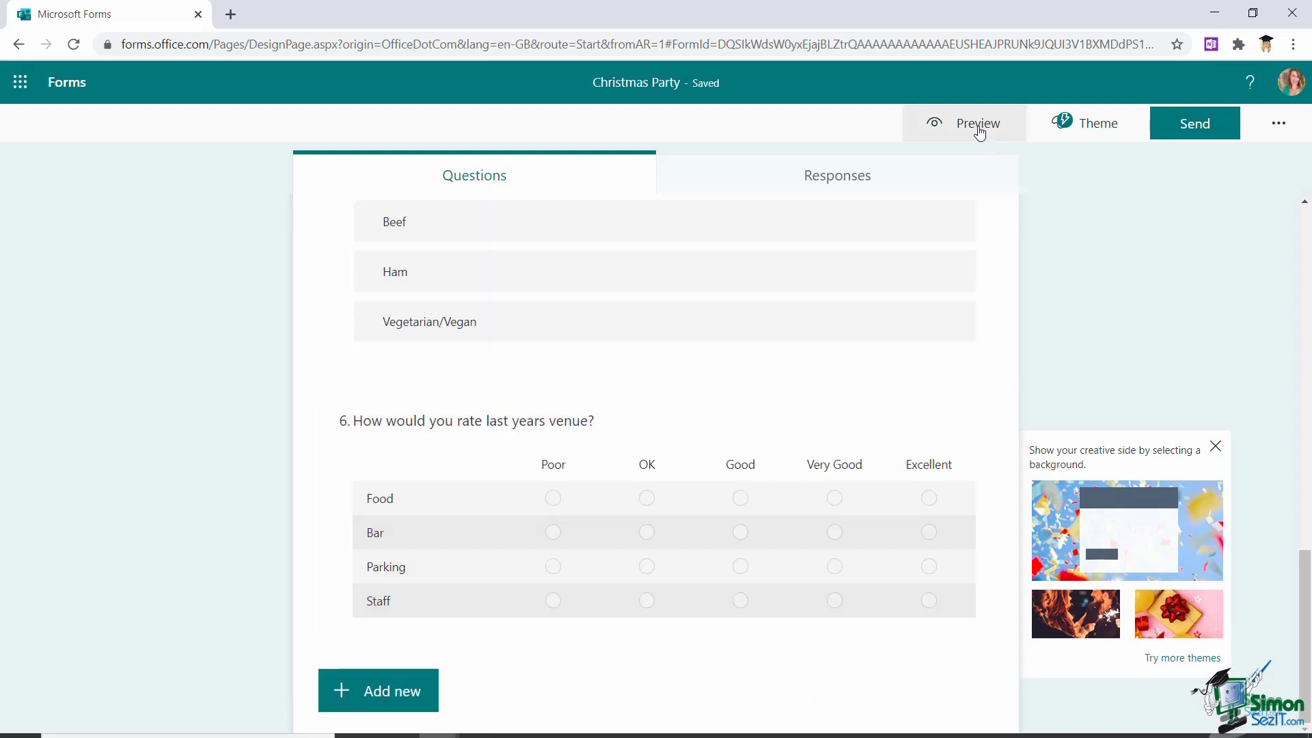
pyautogui.click(977, 128)
pyautogui.scroll(-20, 783, 465)
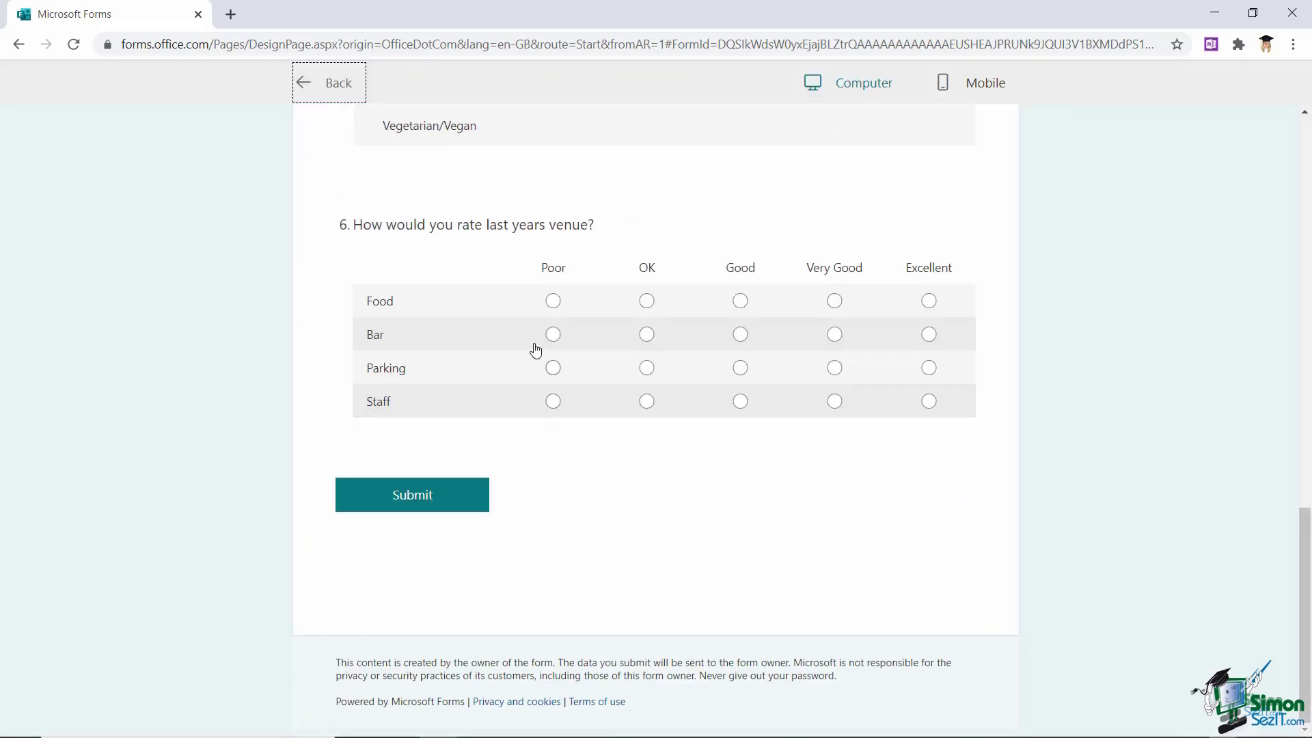
pyautogui.click(553, 301)
pyautogui.click(646, 334)
pyautogui.click(553, 368)
pyautogui.click(756, 404)
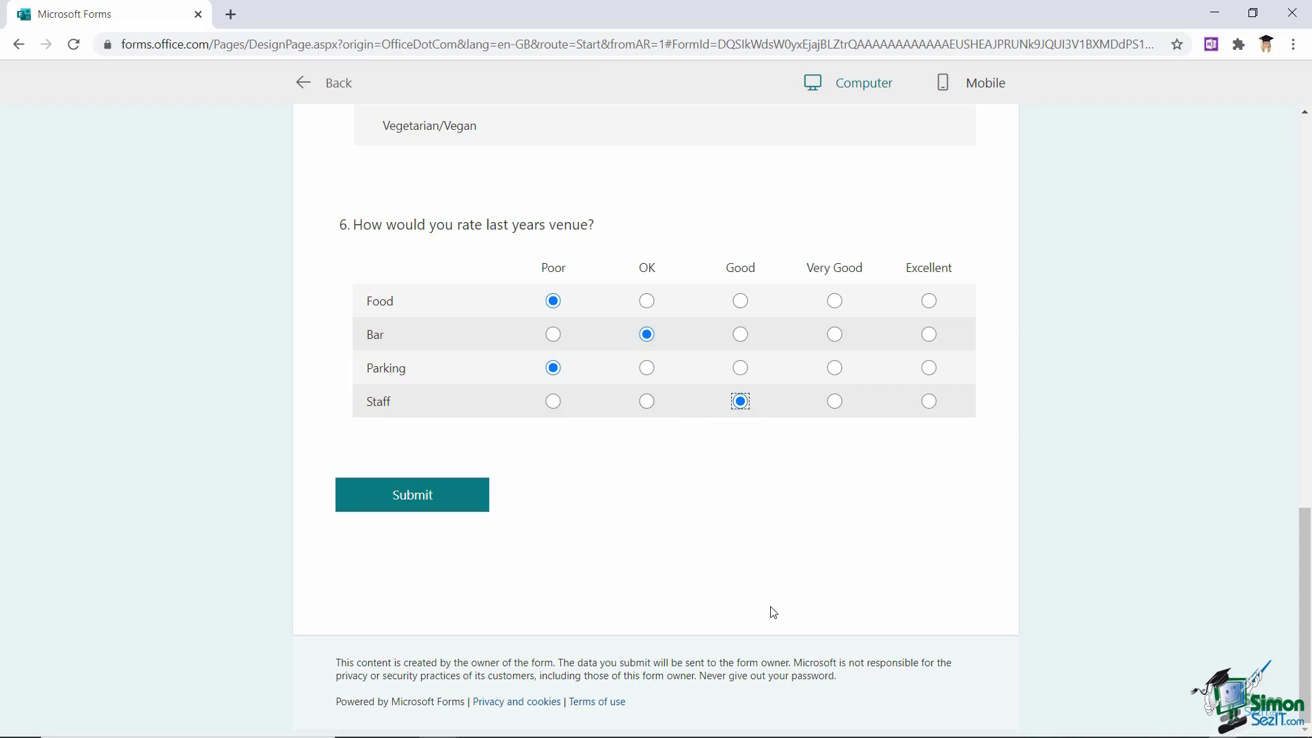
# Add question 7 as a Net Promoter Score question titled 'How much did you enjoy the party?'
pyautogui.click(334, 94)
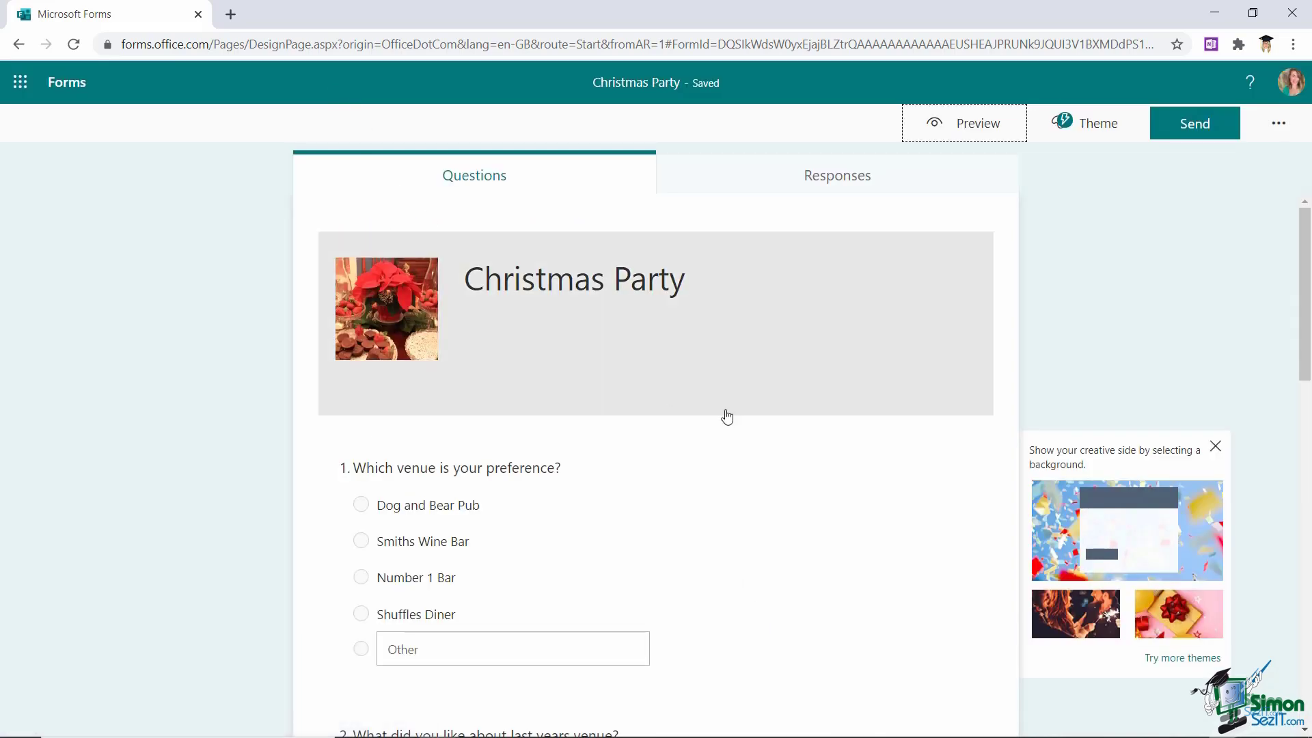
pyautogui.scroll(-15, 726, 416)
pyautogui.click(367, 717)
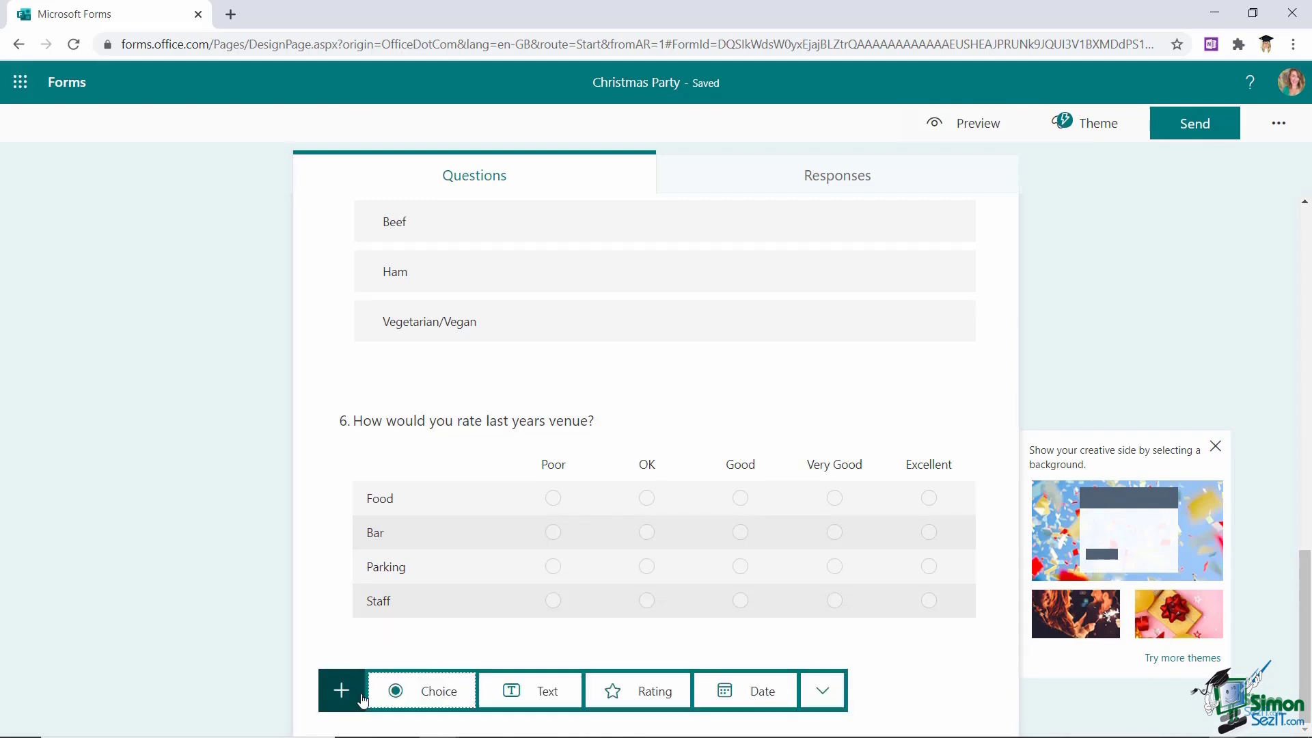
pyautogui.click(827, 691)
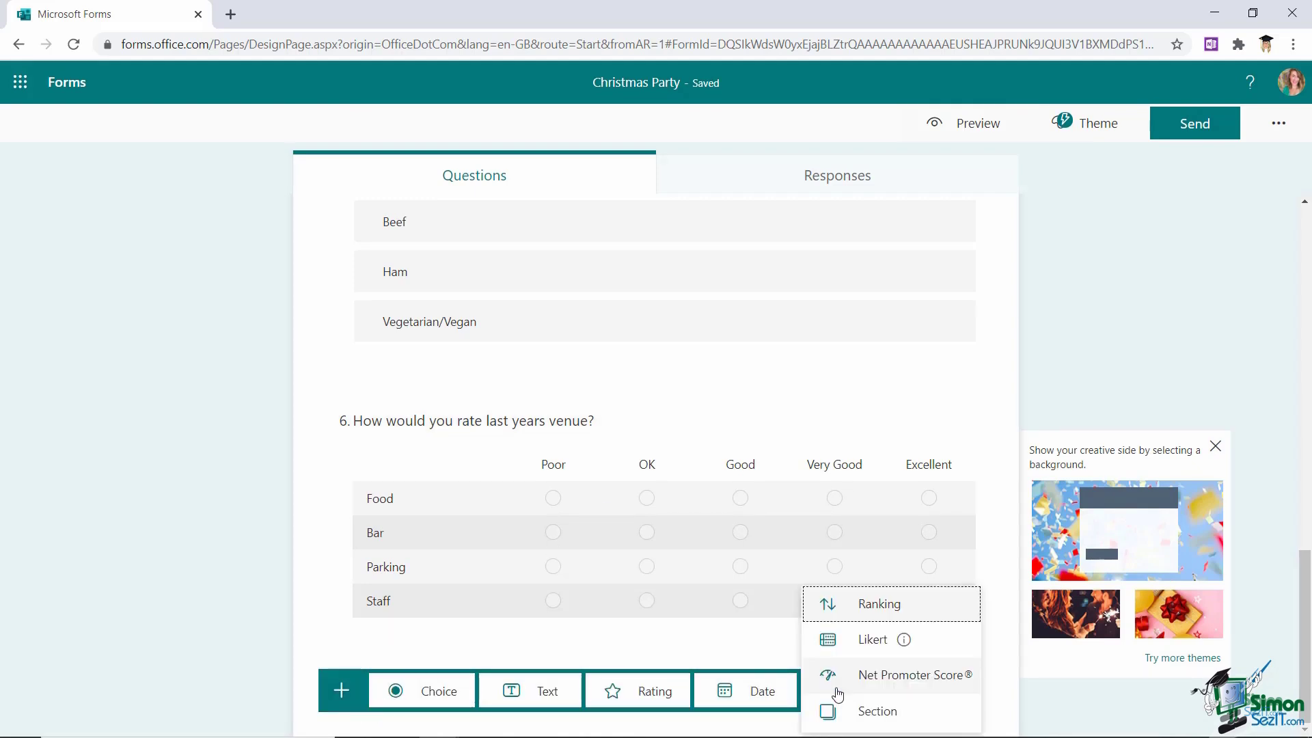
pyautogui.click(935, 684)
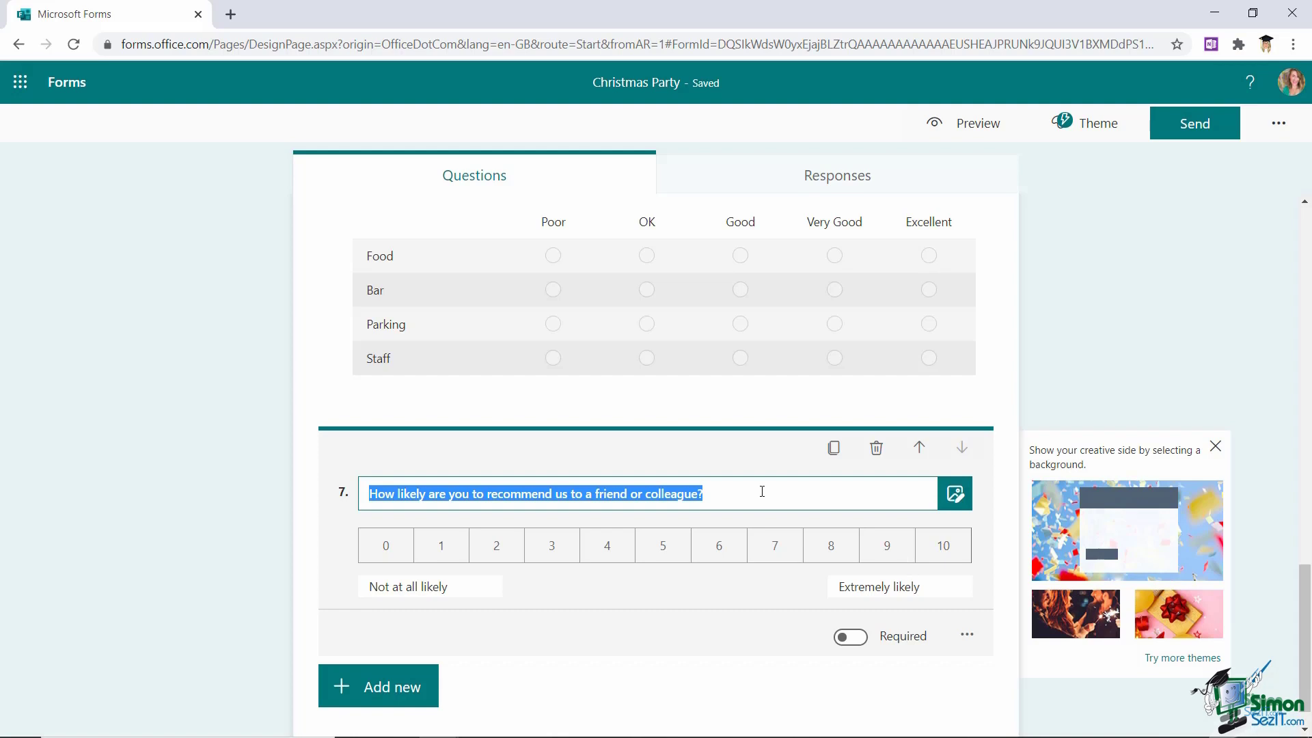
pyautogui.write('How much did you enjoy the party?')
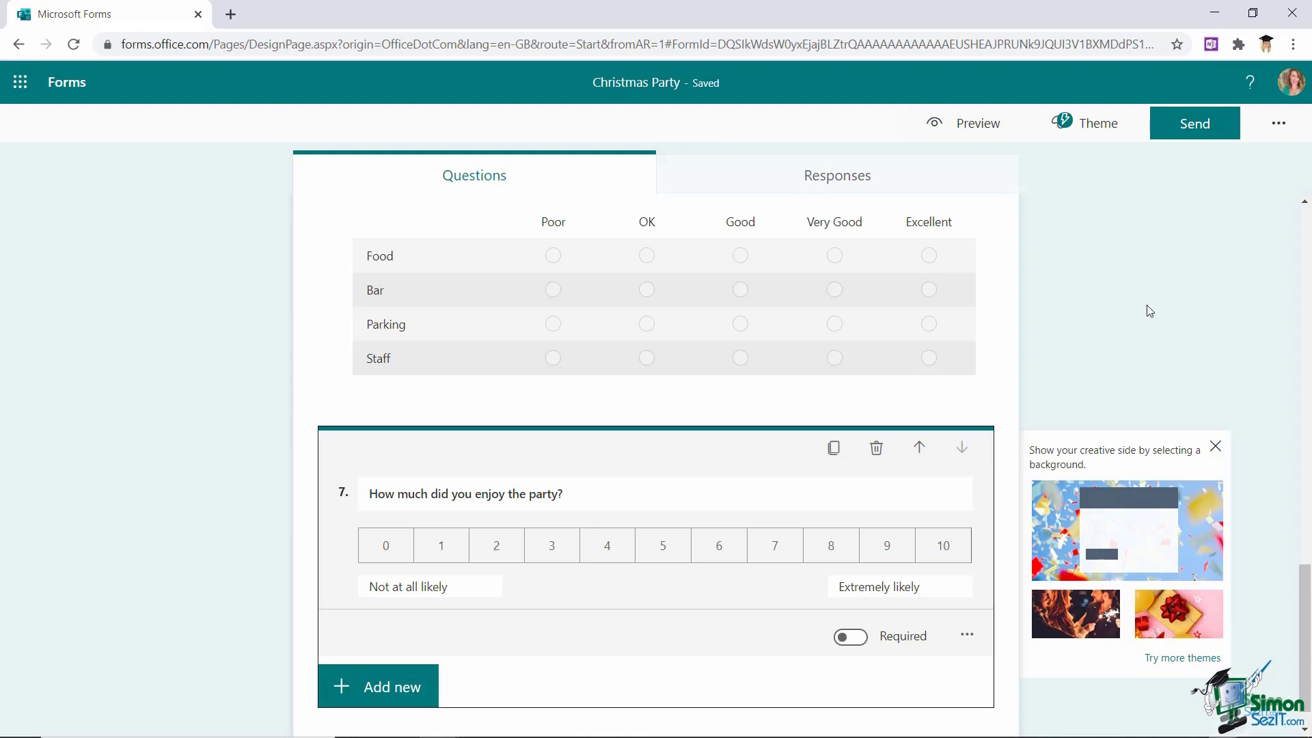
# Duplicate the venue preference question, then delete the duplicate
pyautogui.click(1147, 305)
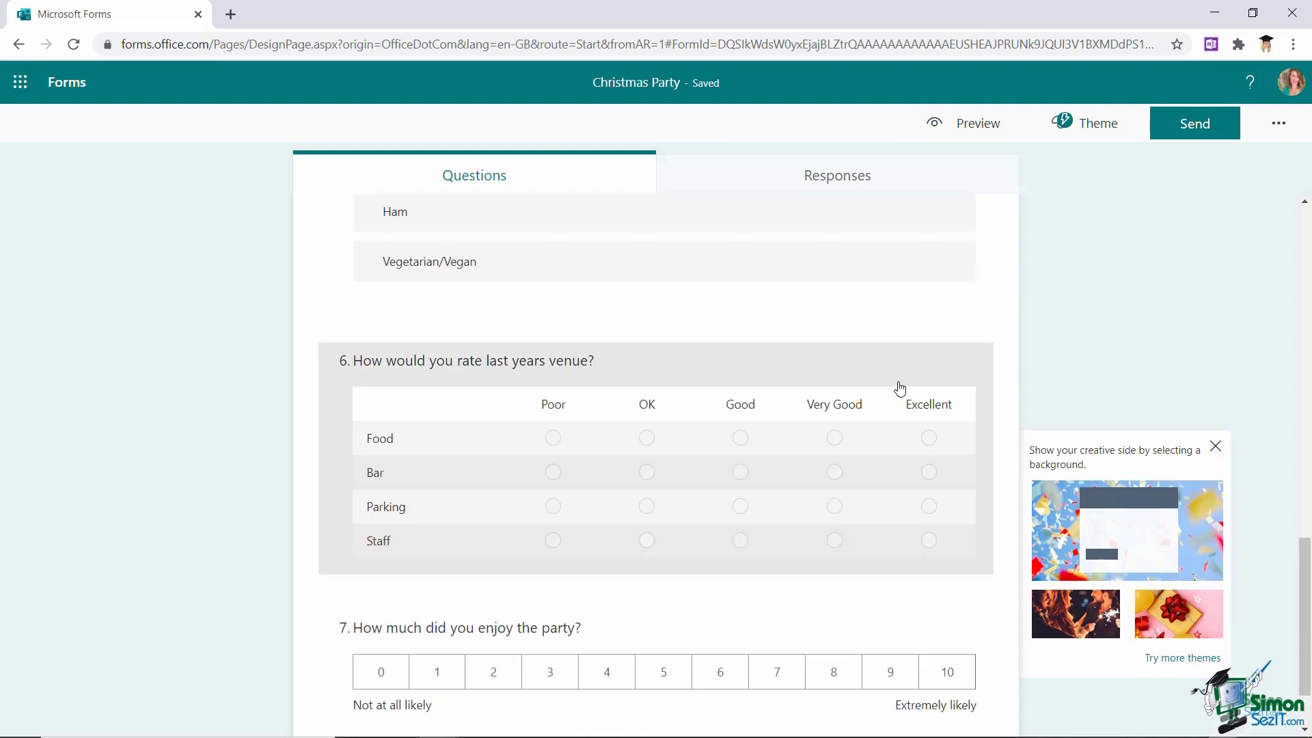
pyautogui.scroll(-2, 899, 387)
pyautogui.scroll(15, 895, 387)
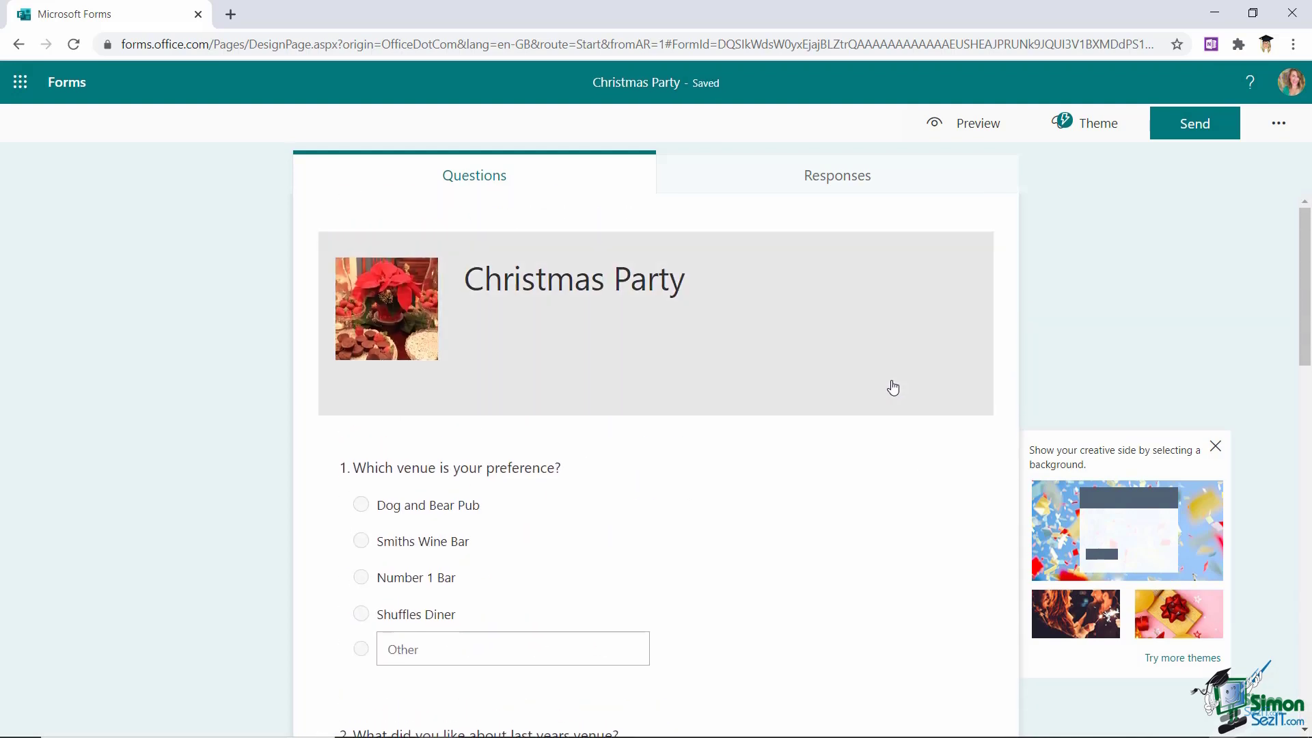
pyautogui.scroll(-7, 895, 387)
pyautogui.scroll(-2, 900, 387)
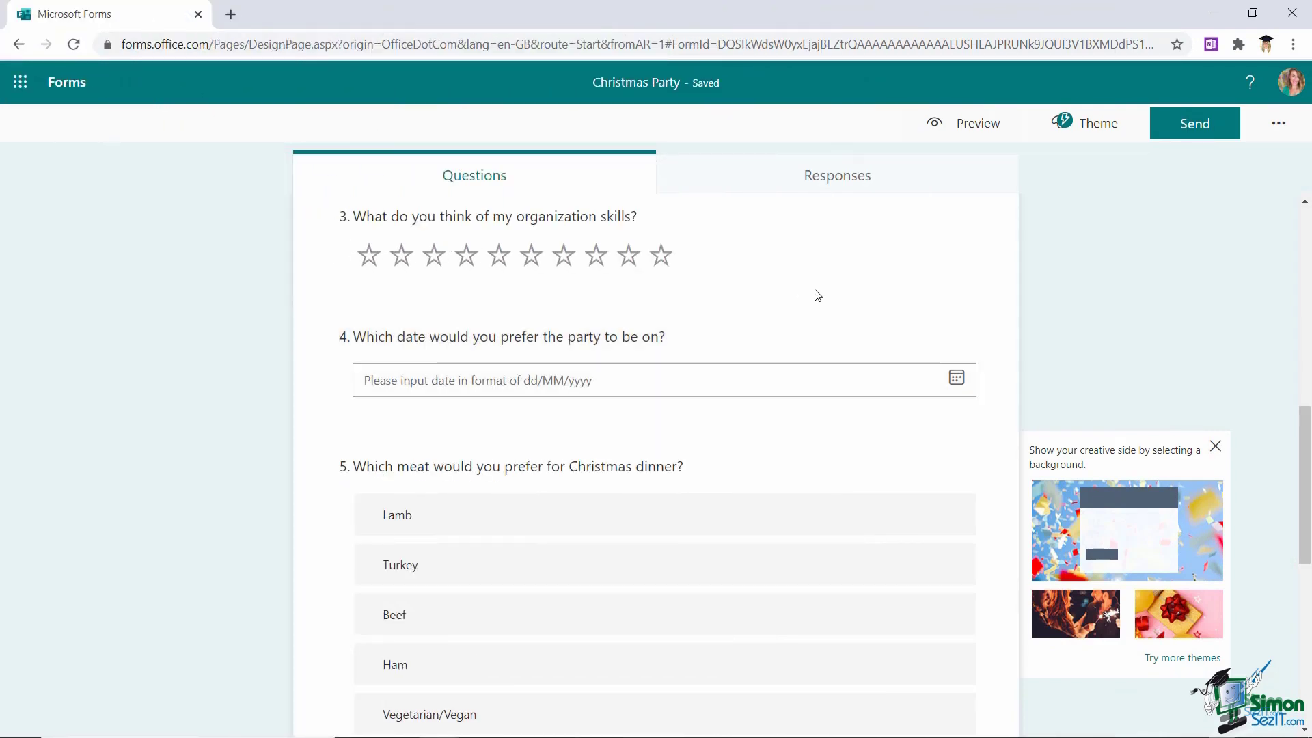
pyautogui.scroll(4, 817, 295)
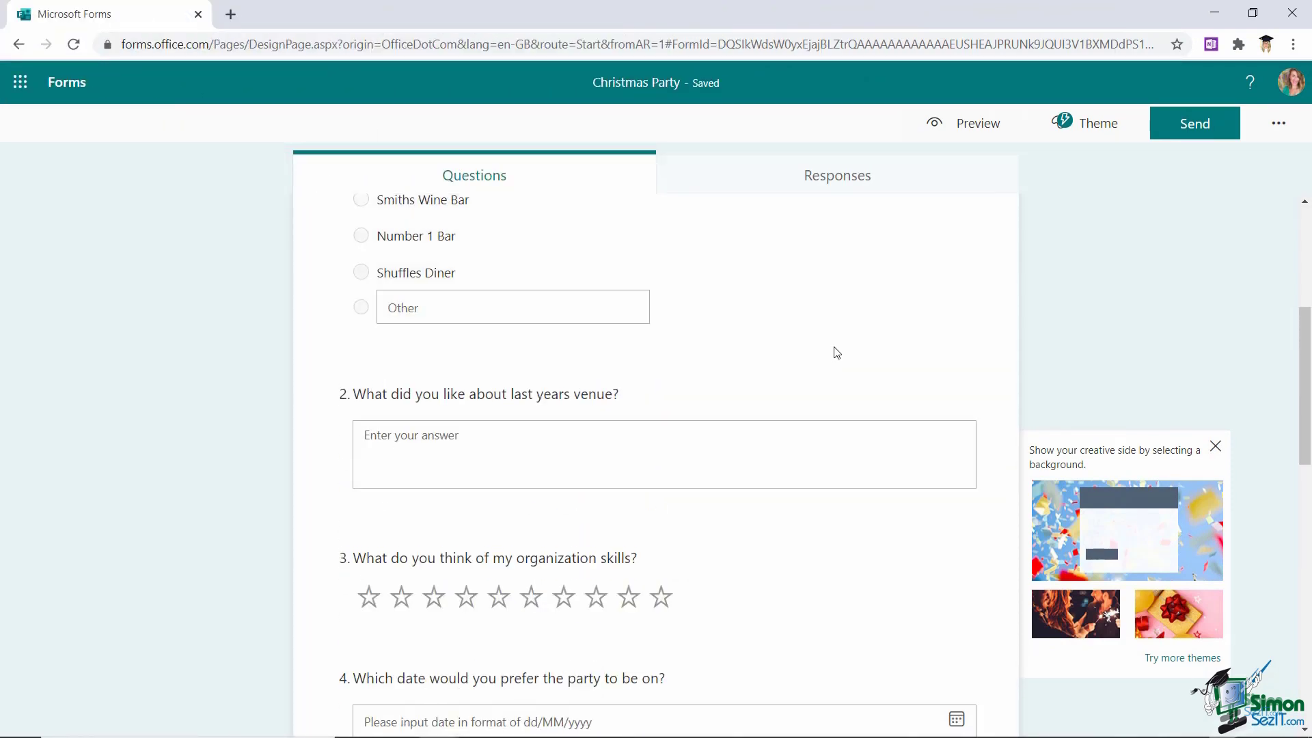
pyautogui.scroll(4, 838, 353)
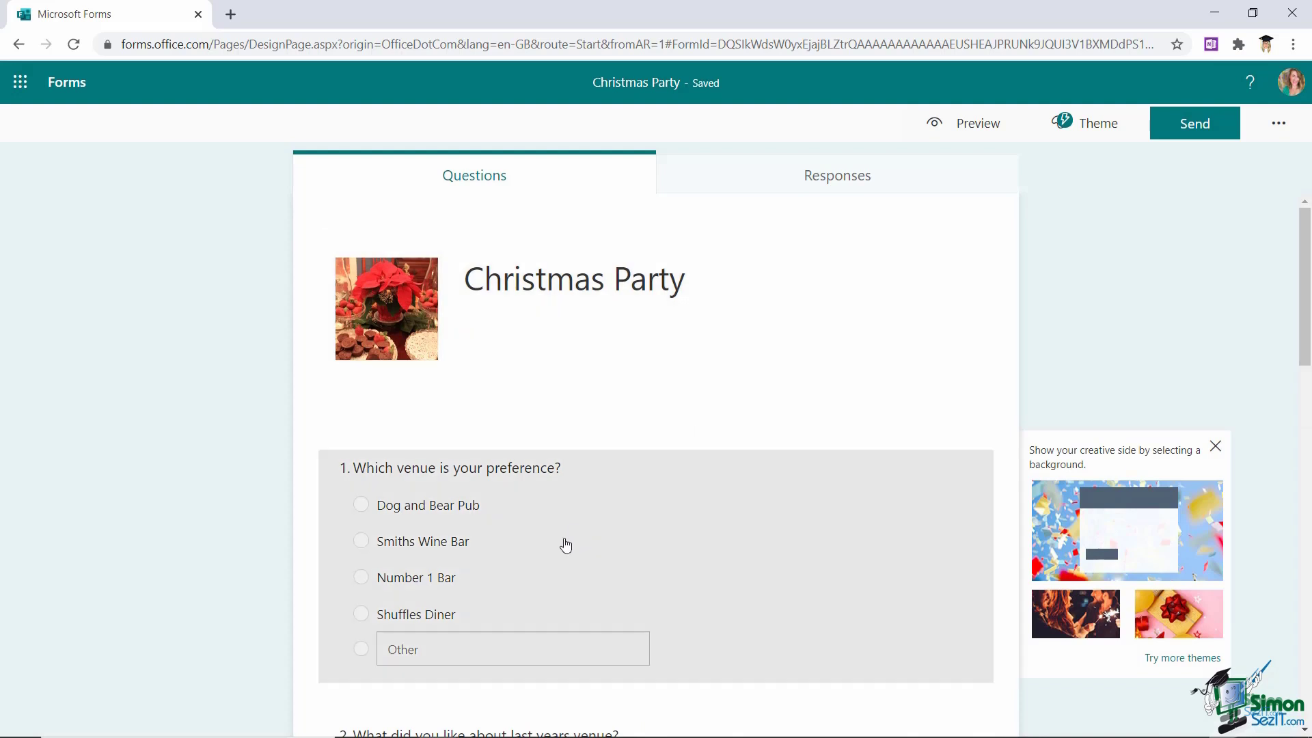
pyautogui.click(632, 525)
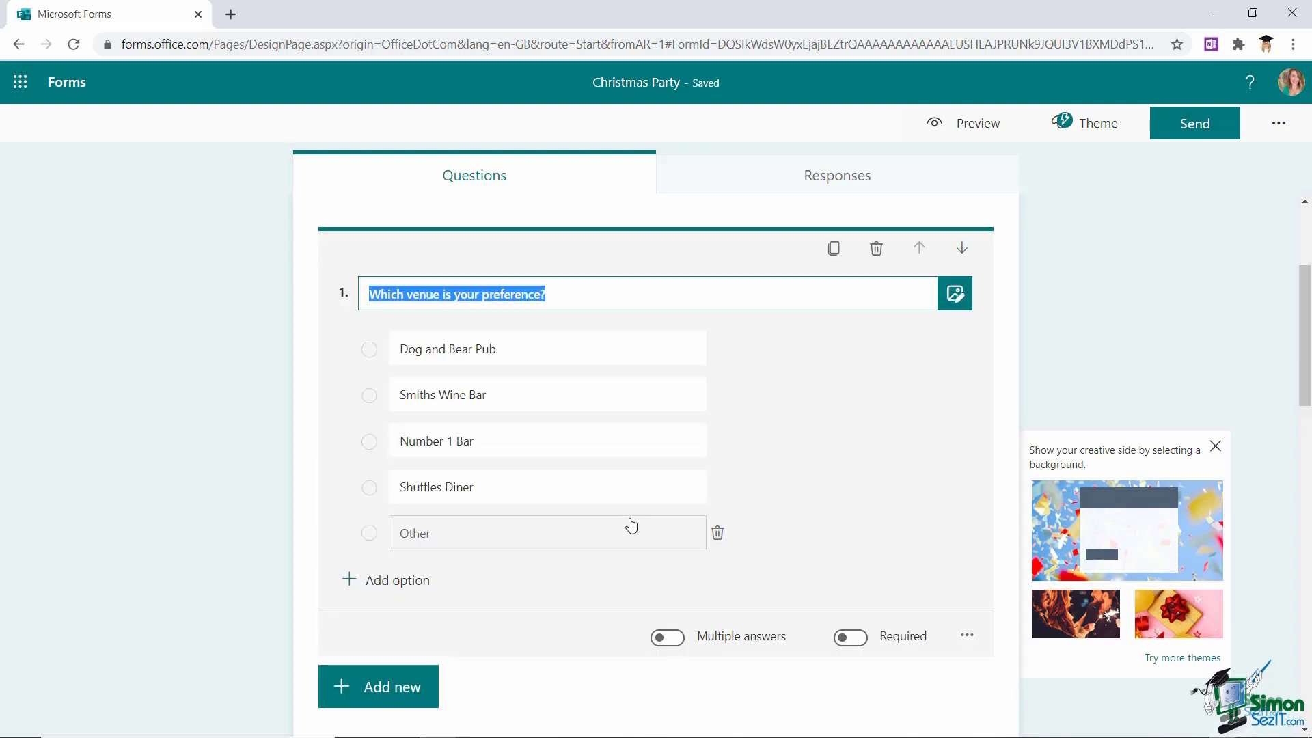
pyautogui.click(834, 250)
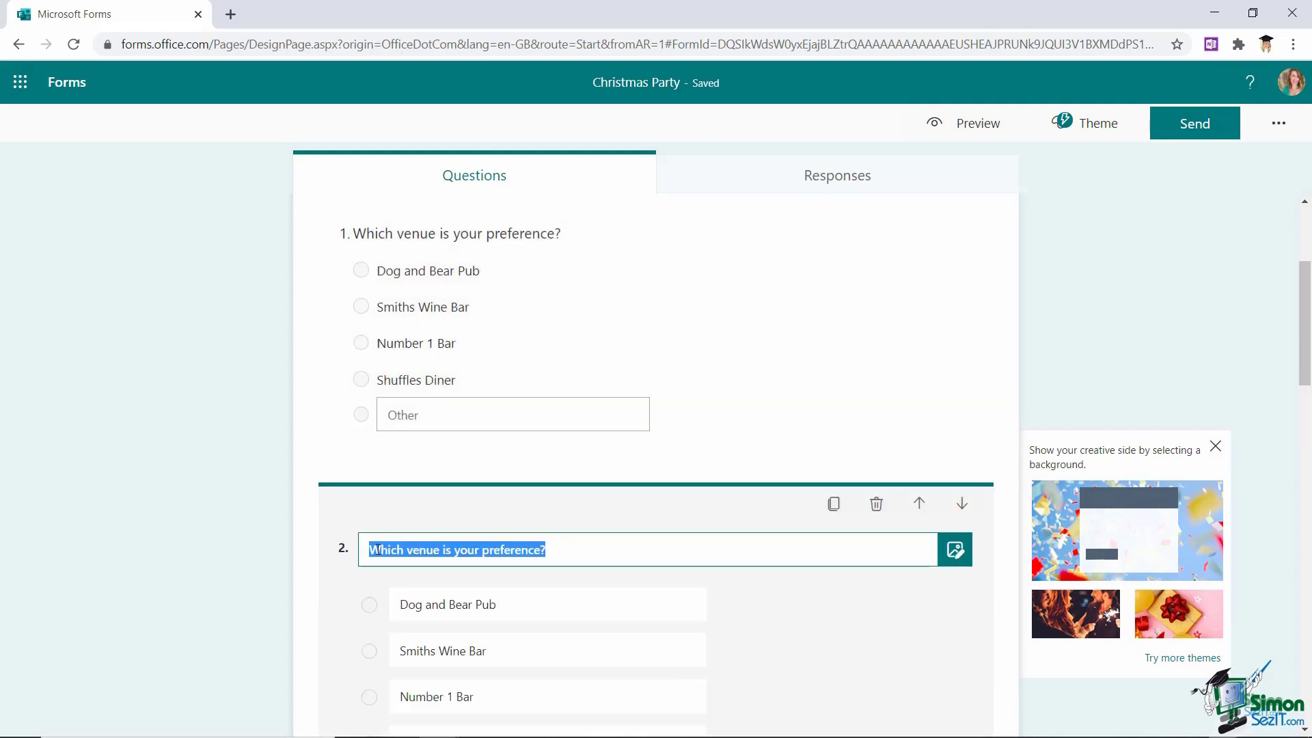
pyautogui.click(465, 608)
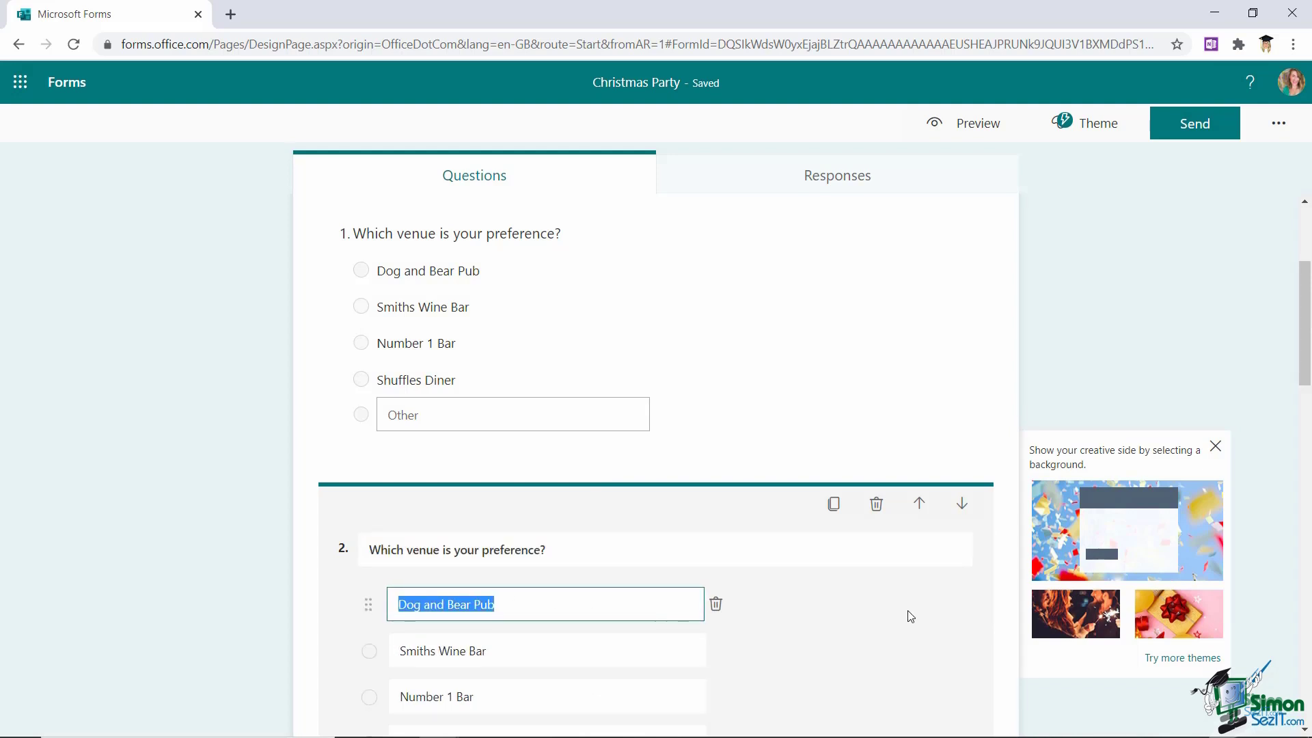
pyautogui.click(877, 506)
# Move the venue preference question down to position 2, below last year's venue question
pyautogui.scroll(3, 841, 322)
pyautogui.click(868, 519)
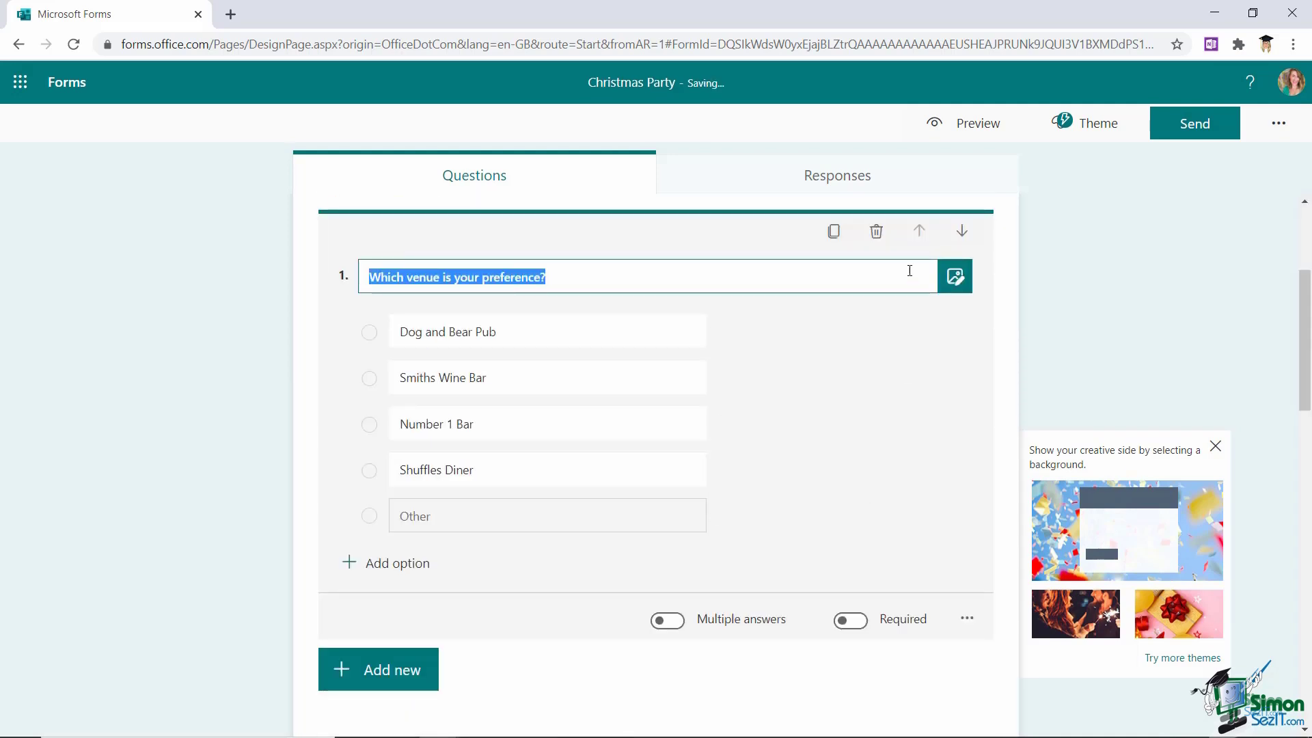
pyautogui.click(961, 234)
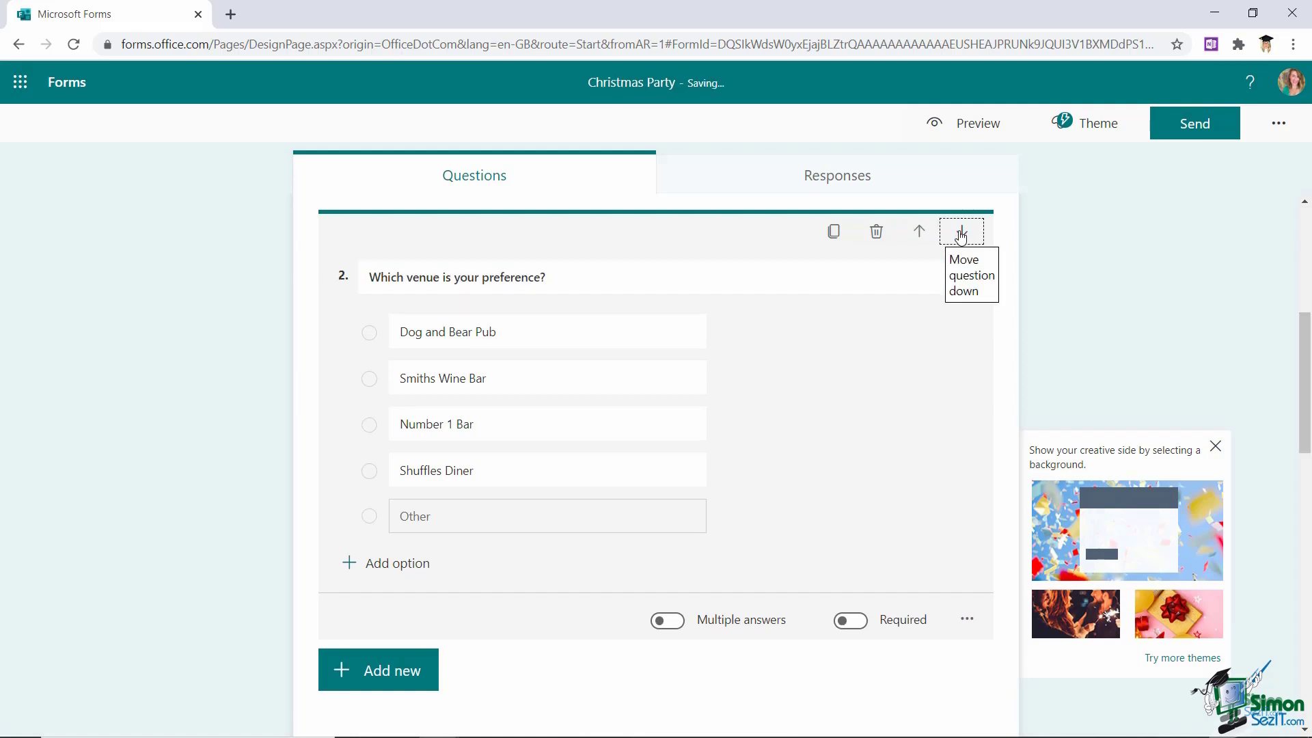
pyautogui.scroll(6, 825, 380)
pyautogui.scroll(-3, 829, 381)
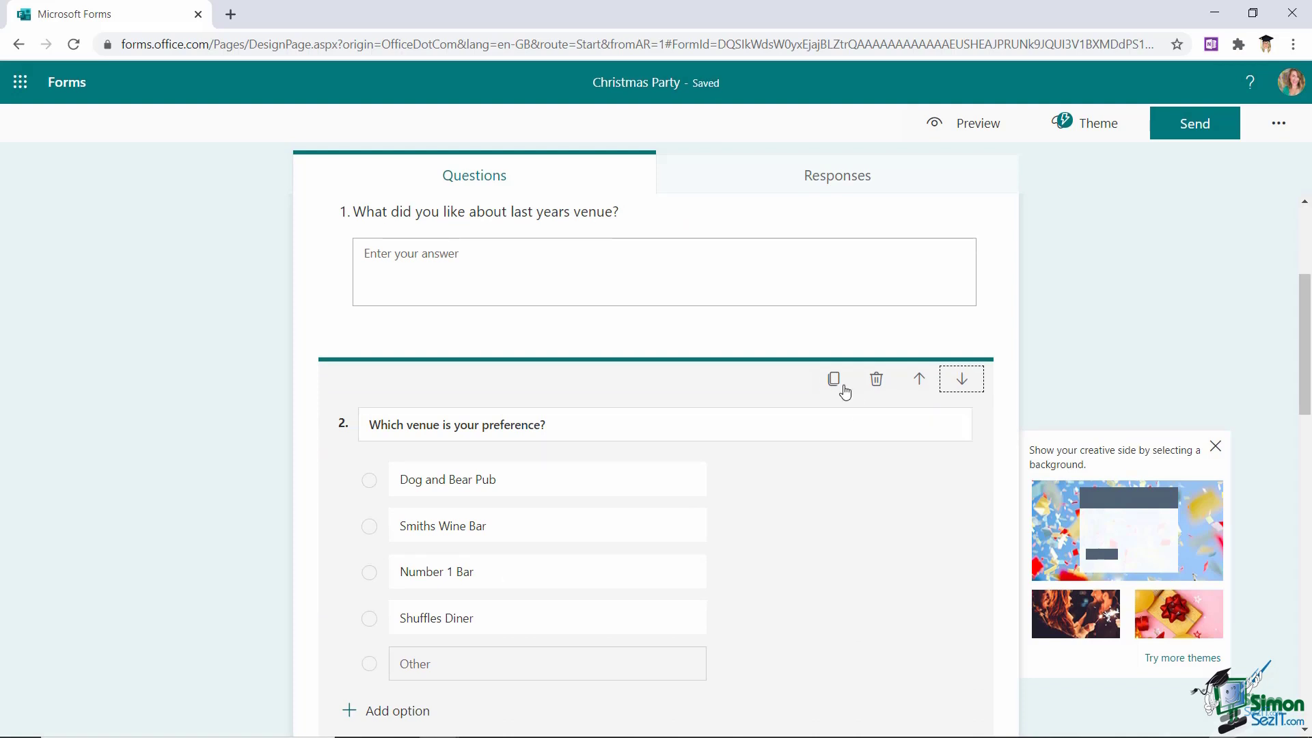
pyautogui.scroll(-6, 889, 417)
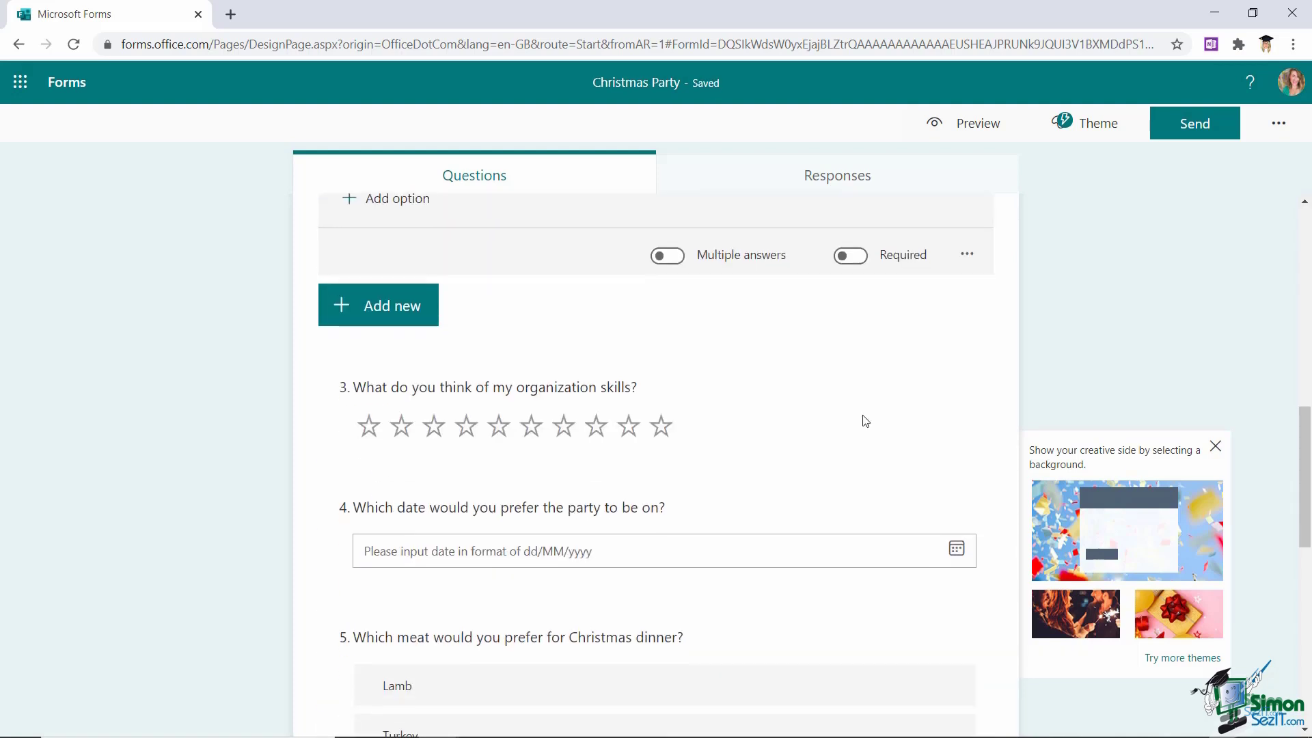
pyautogui.click(841, 409)
pyautogui.scroll(3, 887, 342)
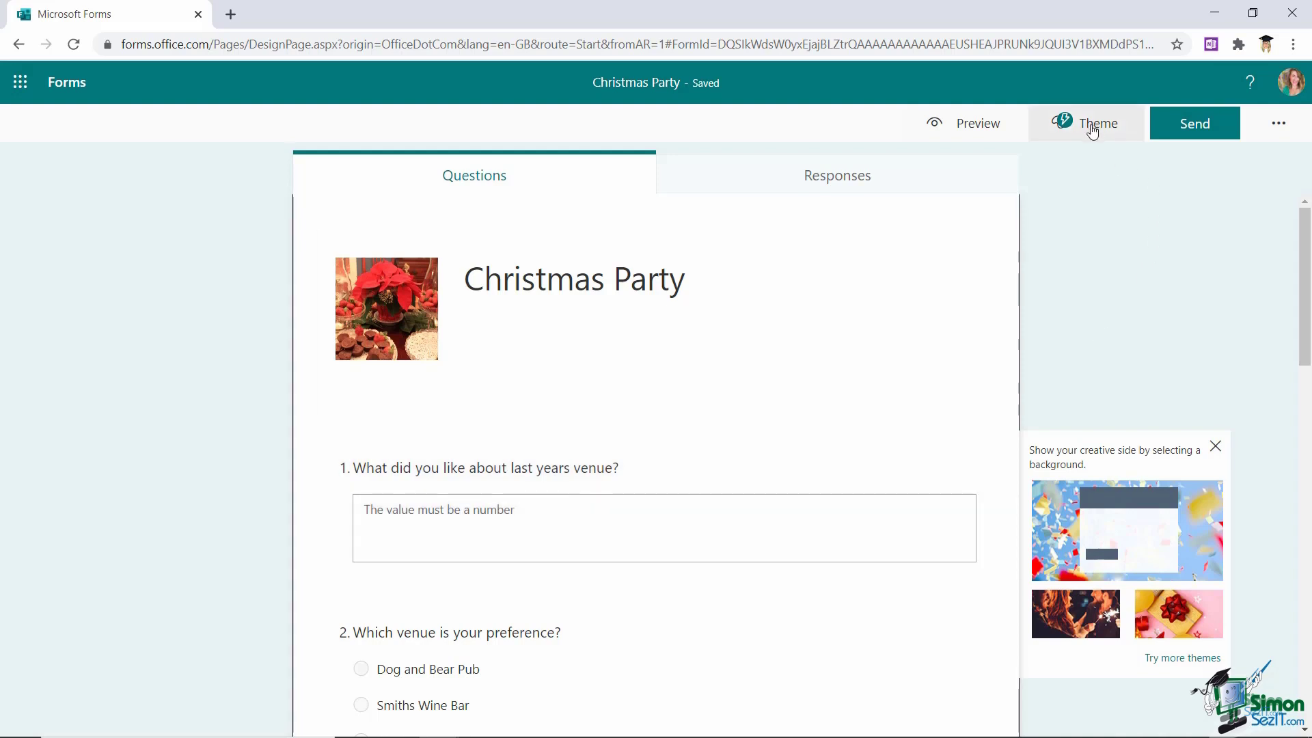
# After trying Raspberry and teal, apply the People adult photo theme to the form
pyautogui.click(1093, 131)
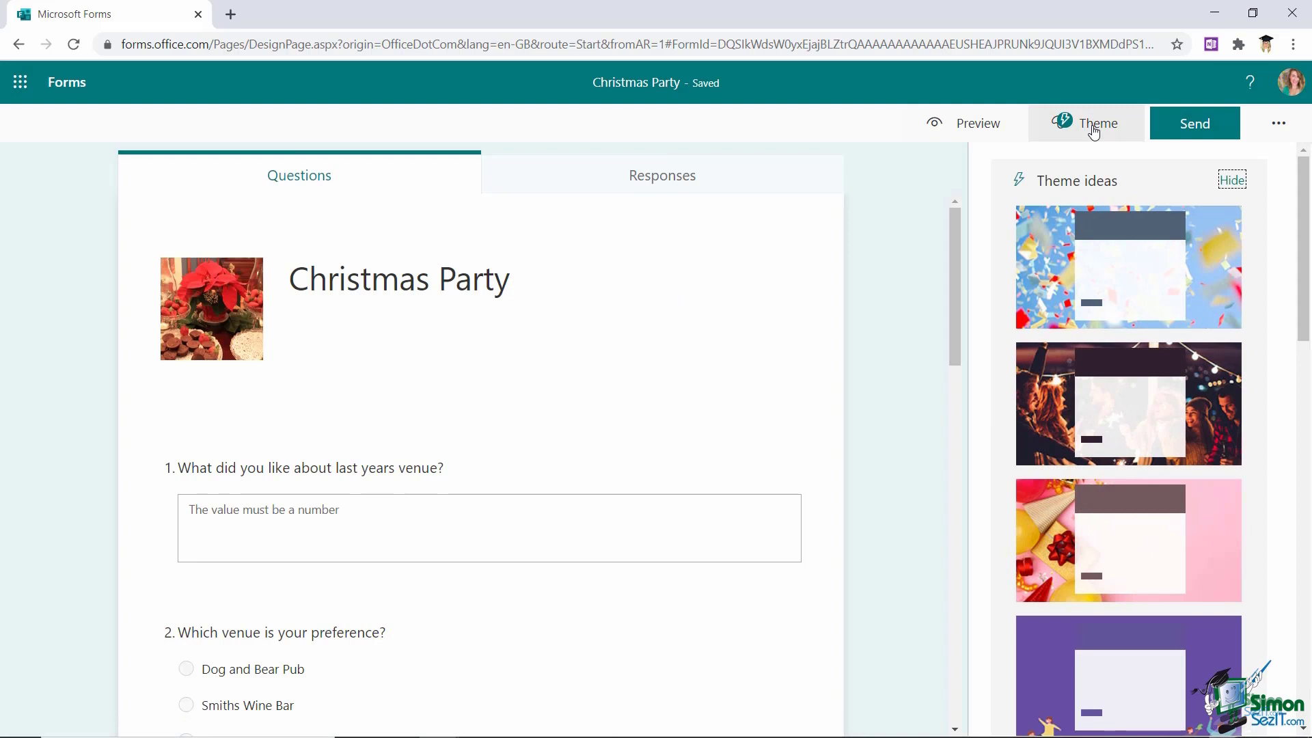
pyautogui.moveTo(1306, 223); pyautogui.dragTo(1307, 607)
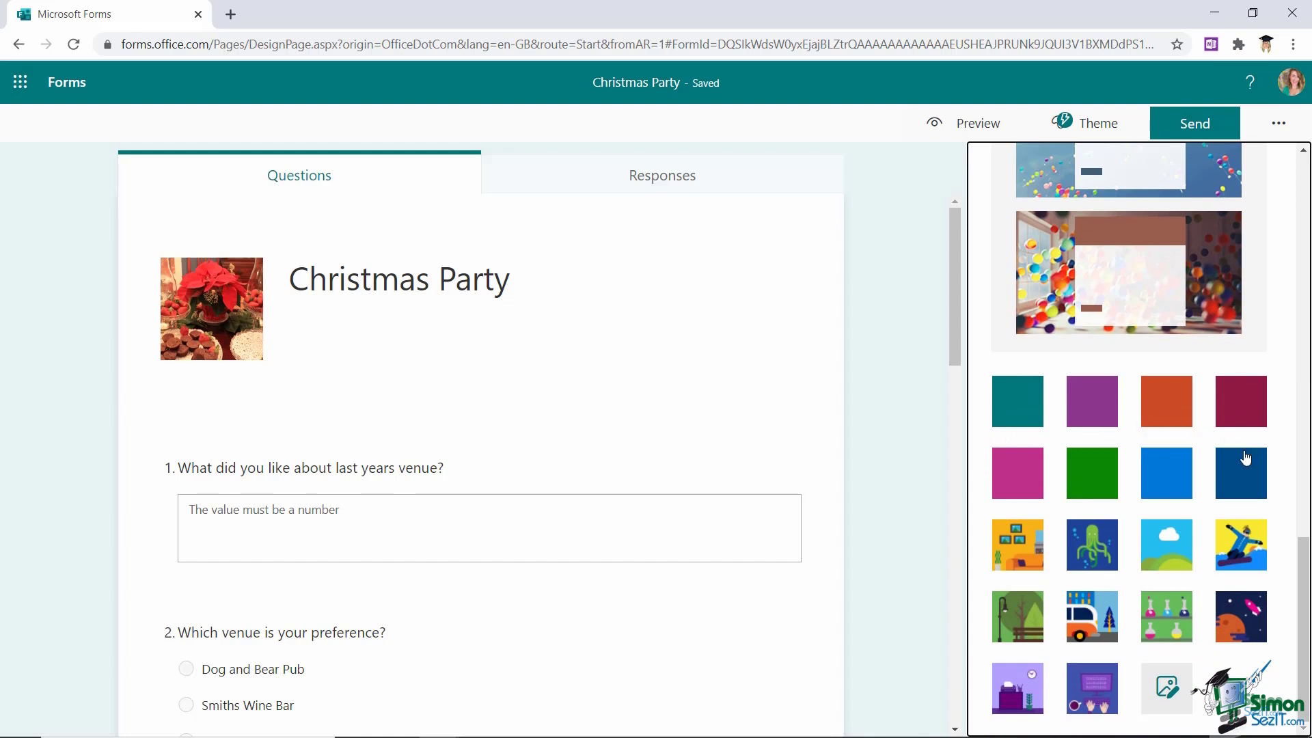
pyautogui.click(1092, 411)
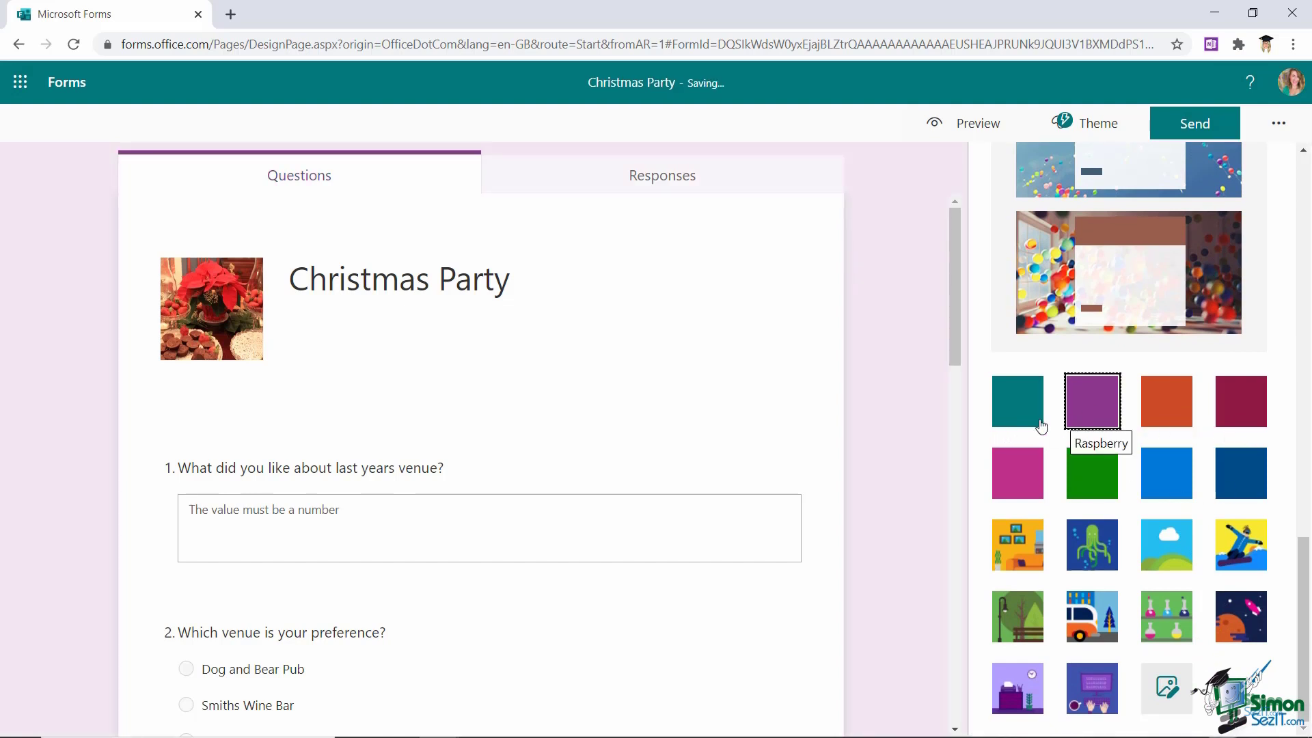
pyautogui.click(1011, 406)
pyautogui.scroll(10, 1179, 393)
pyautogui.click(1196, 451)
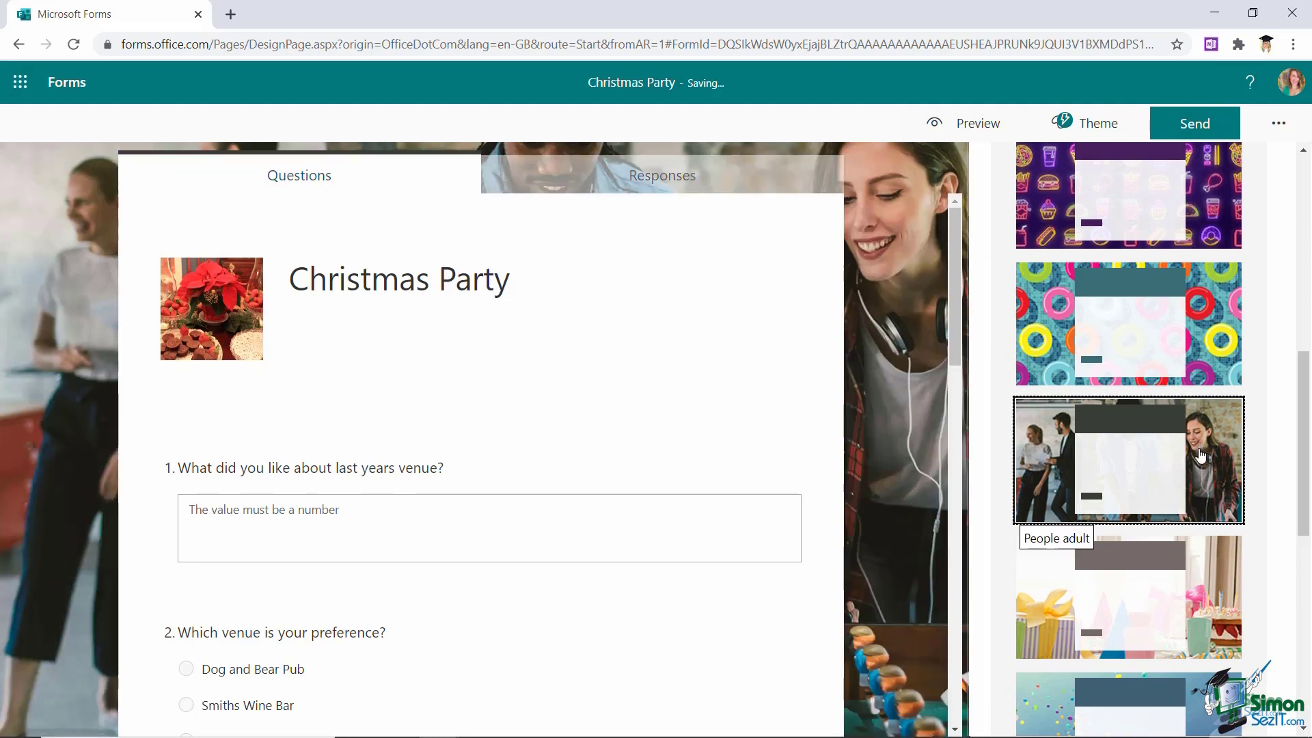
pyautogui.scroll(9, 1193, 447)
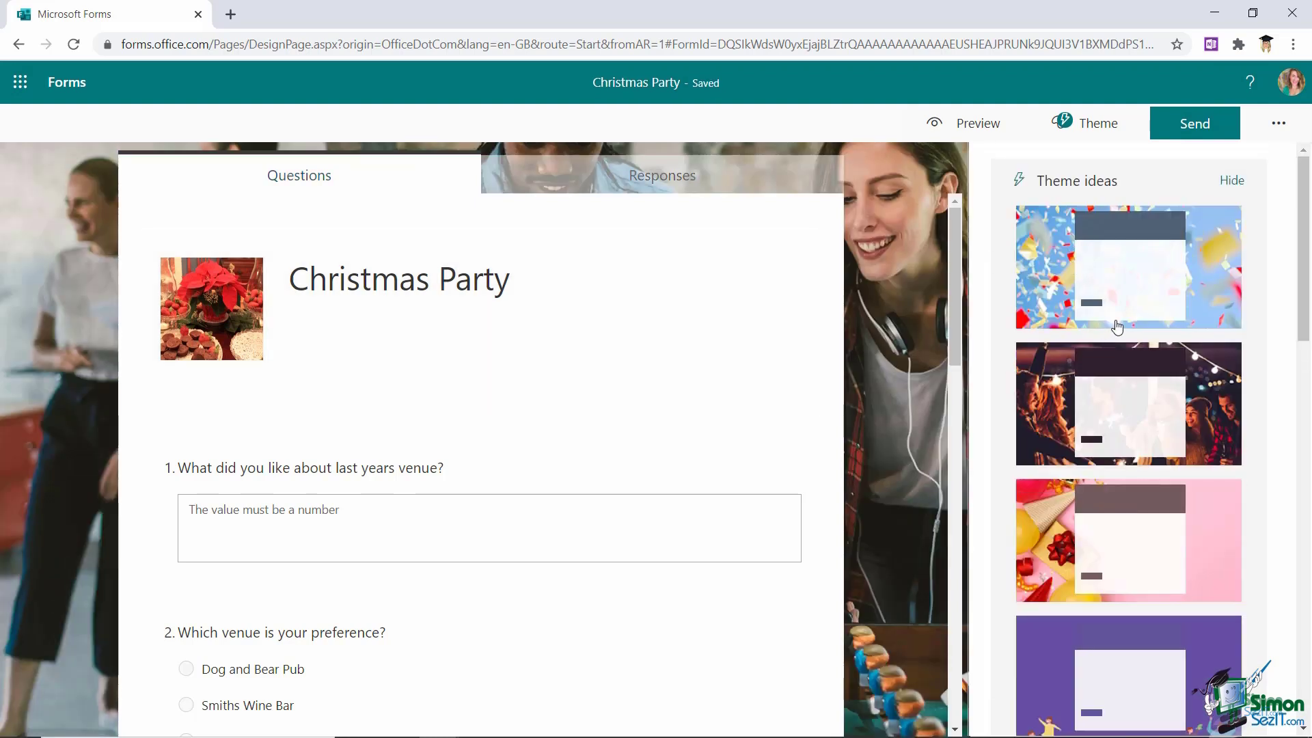
pyautogui.scroll(-10, 1189, 329)
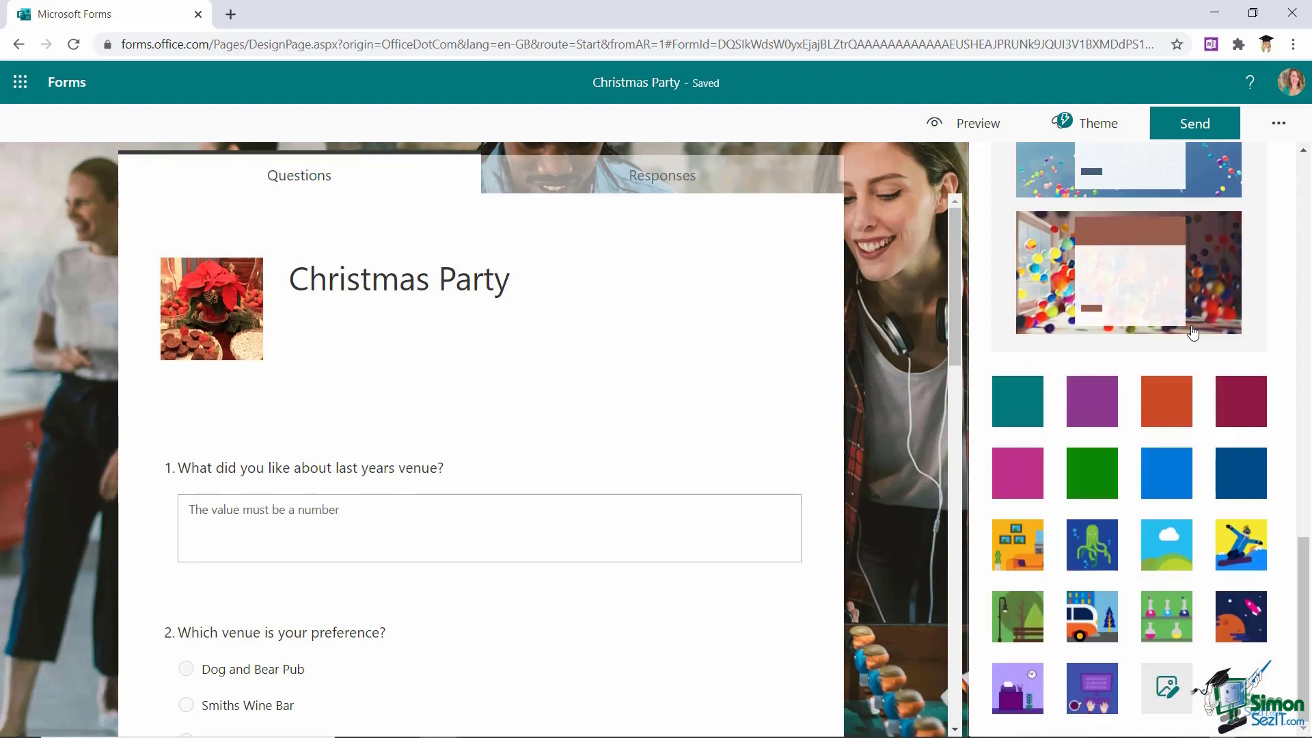
# Start uploading a custom background image, then cancel the file dialog
pyautogui.click(1170, 693)
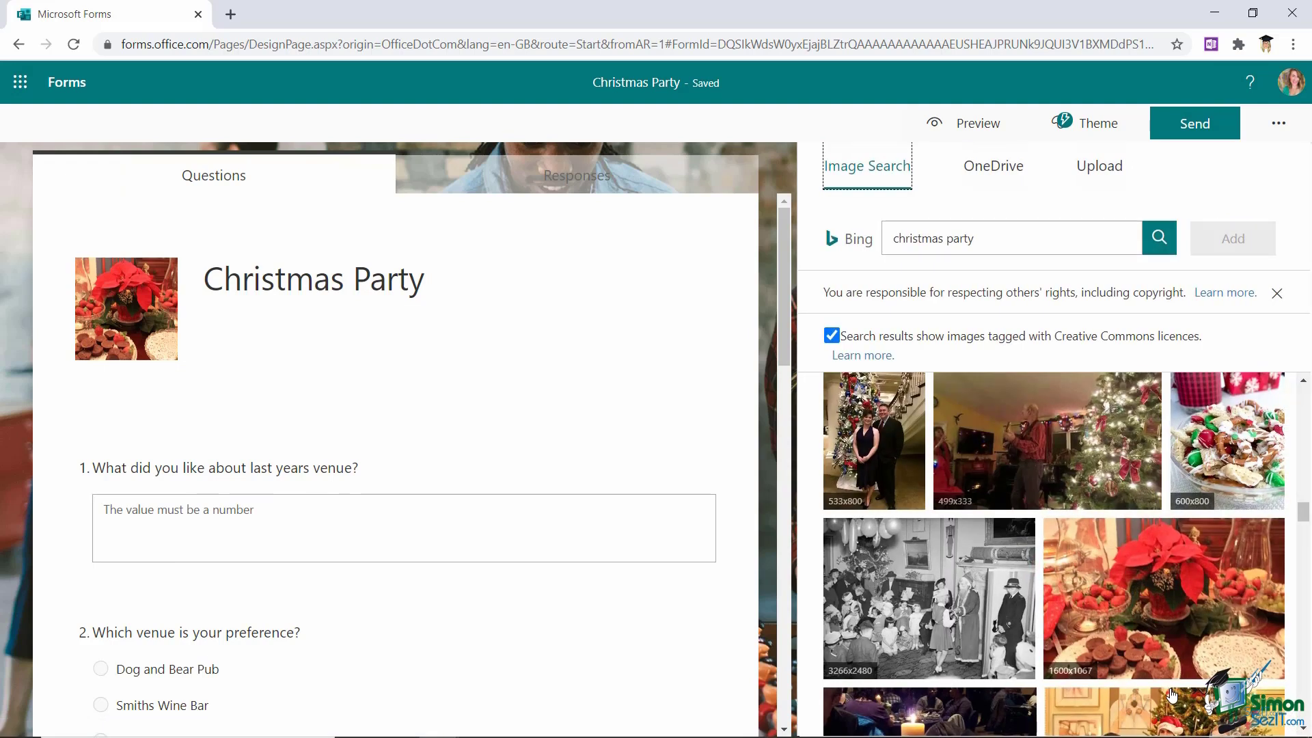
pyautogui.click(1095, 170)
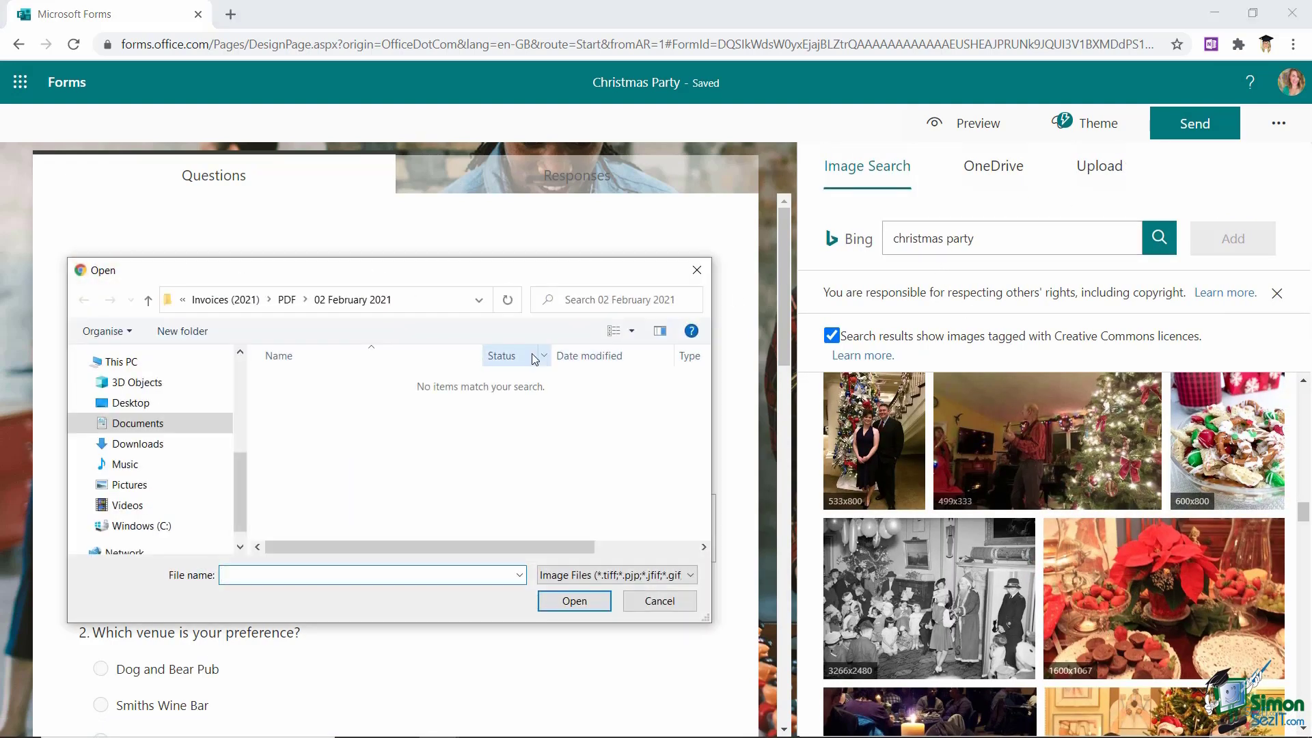
pyautogui.click(659, 601)
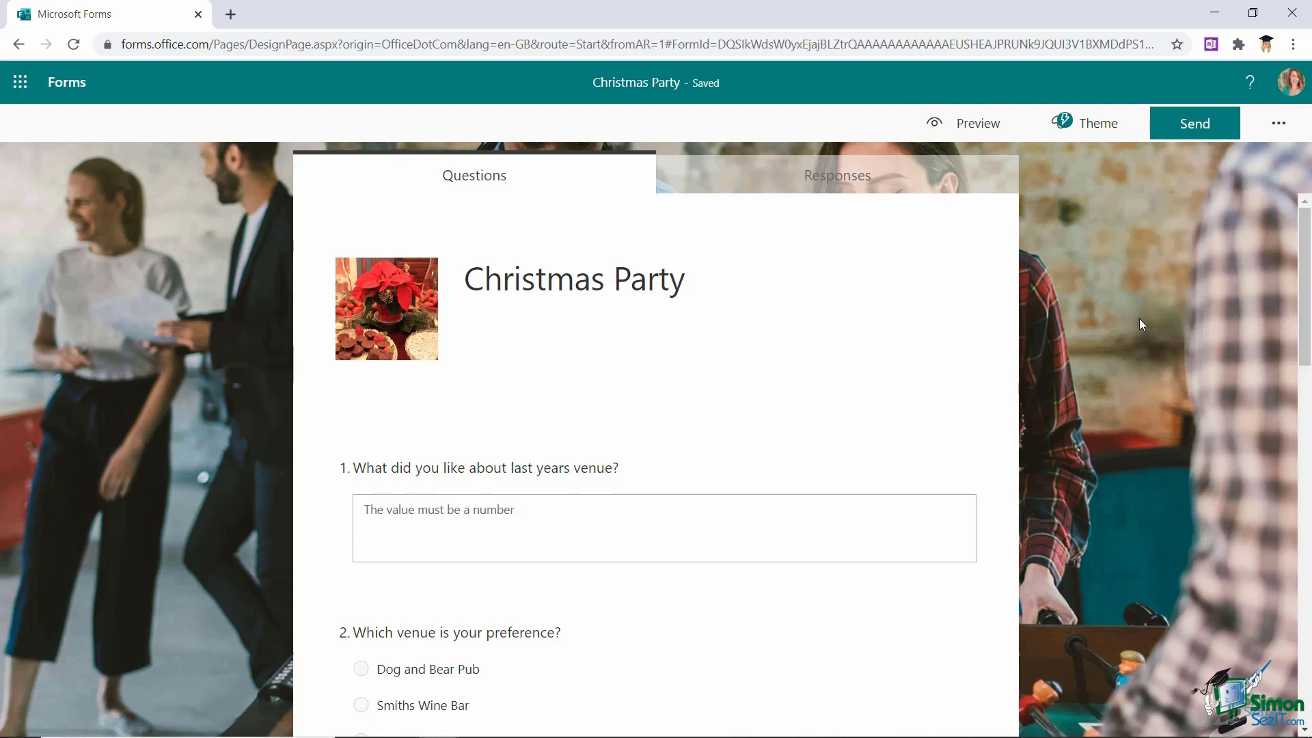
# View the form's share link, QR code, and 640×480 iframe embed code
pyautogui.click(1188, 126)
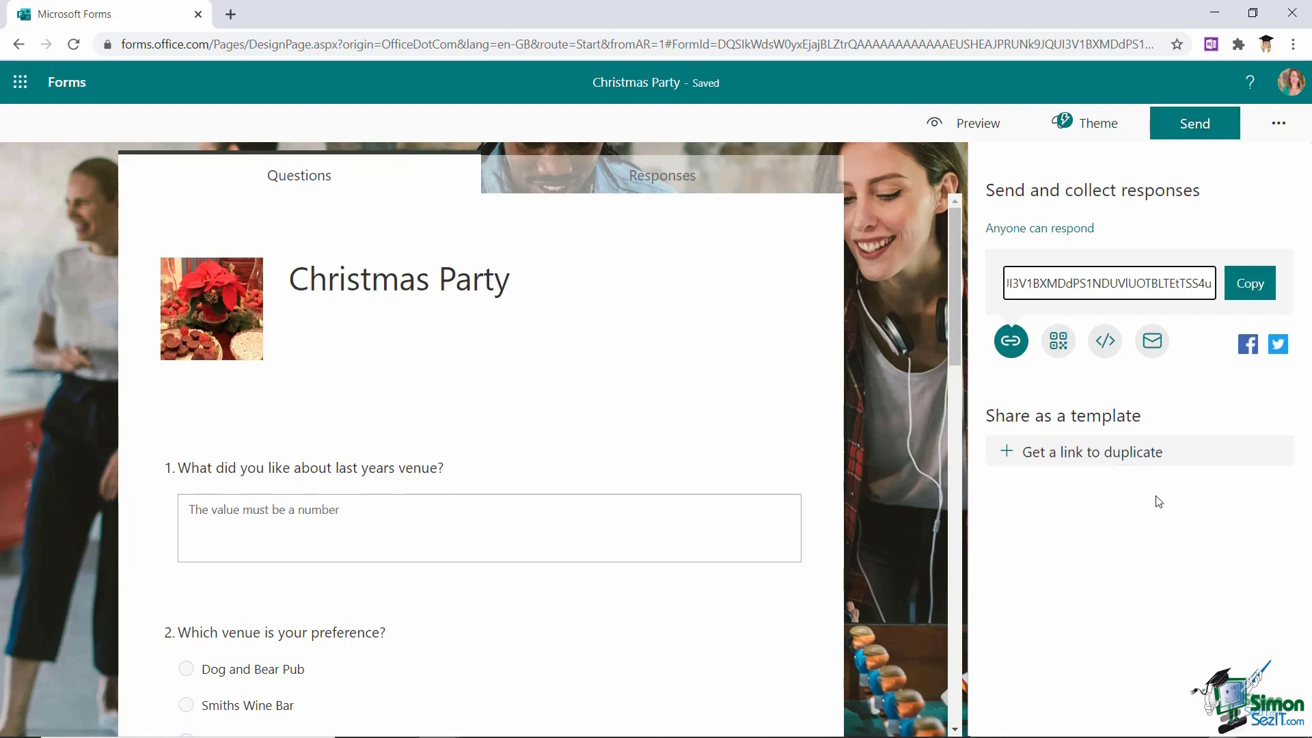
pyautogui.click(1151, 287)
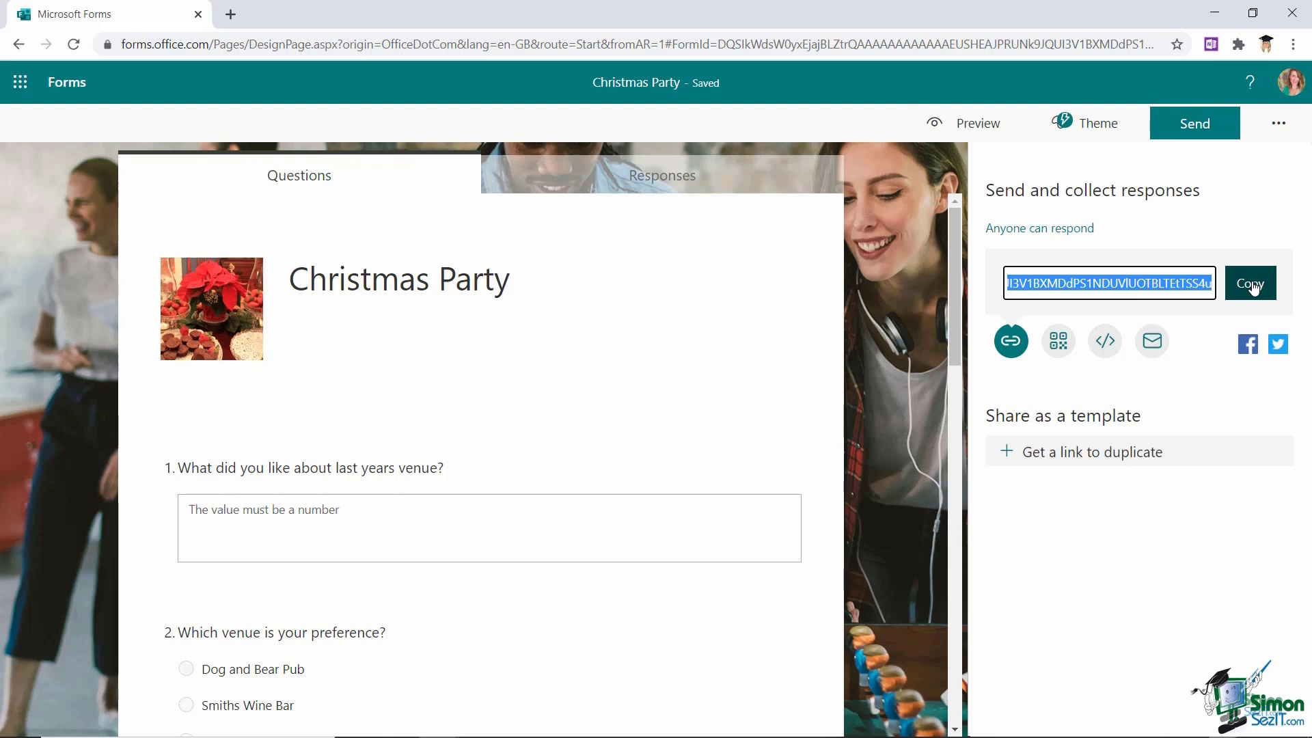
pyautogui.click(1058, 342)
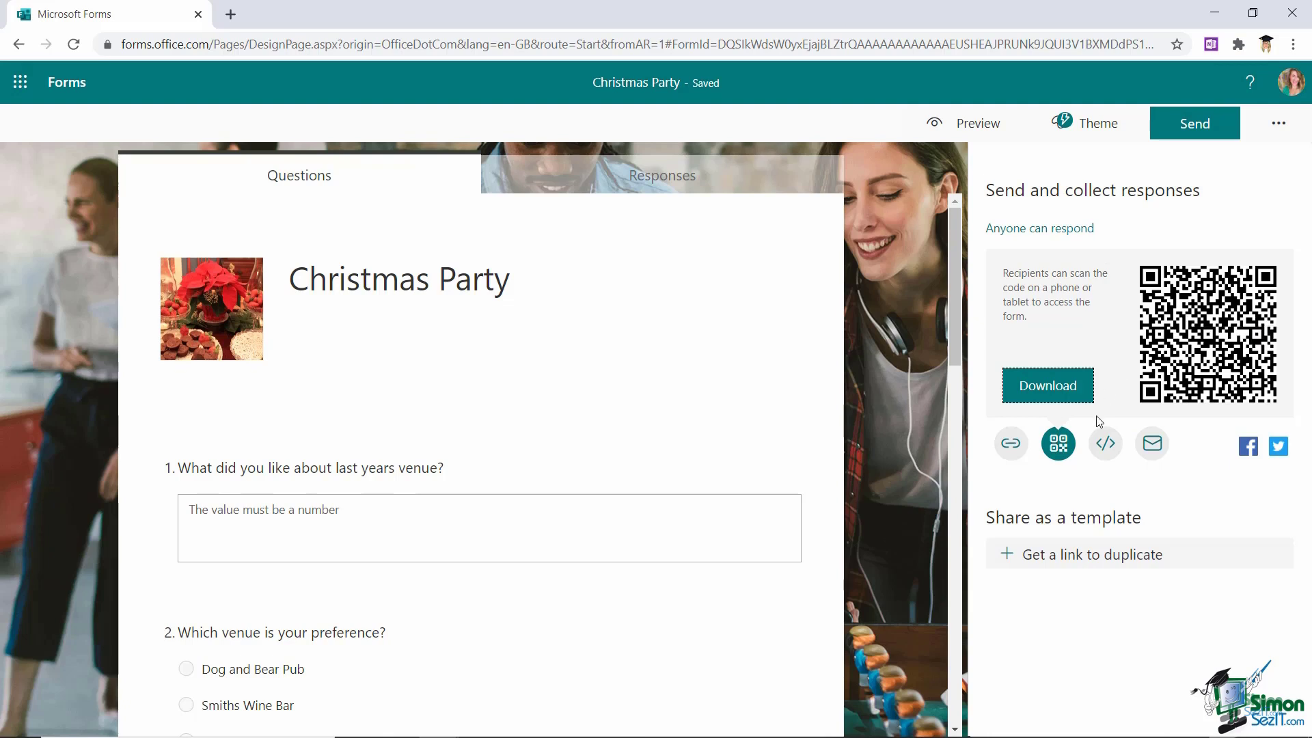
pyautogui.click(1102, 446)
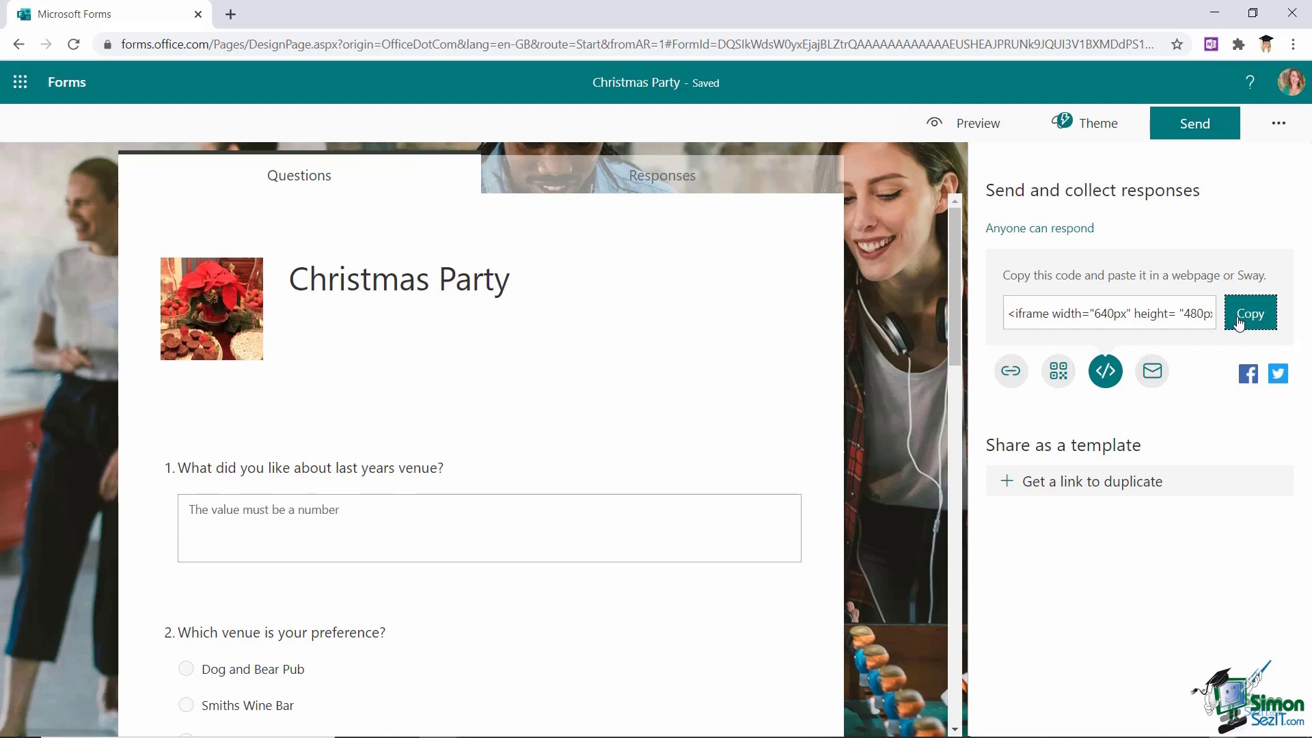
# Start an email draft with the form link, then close it without sending
pyautogui.click(1151, 371)
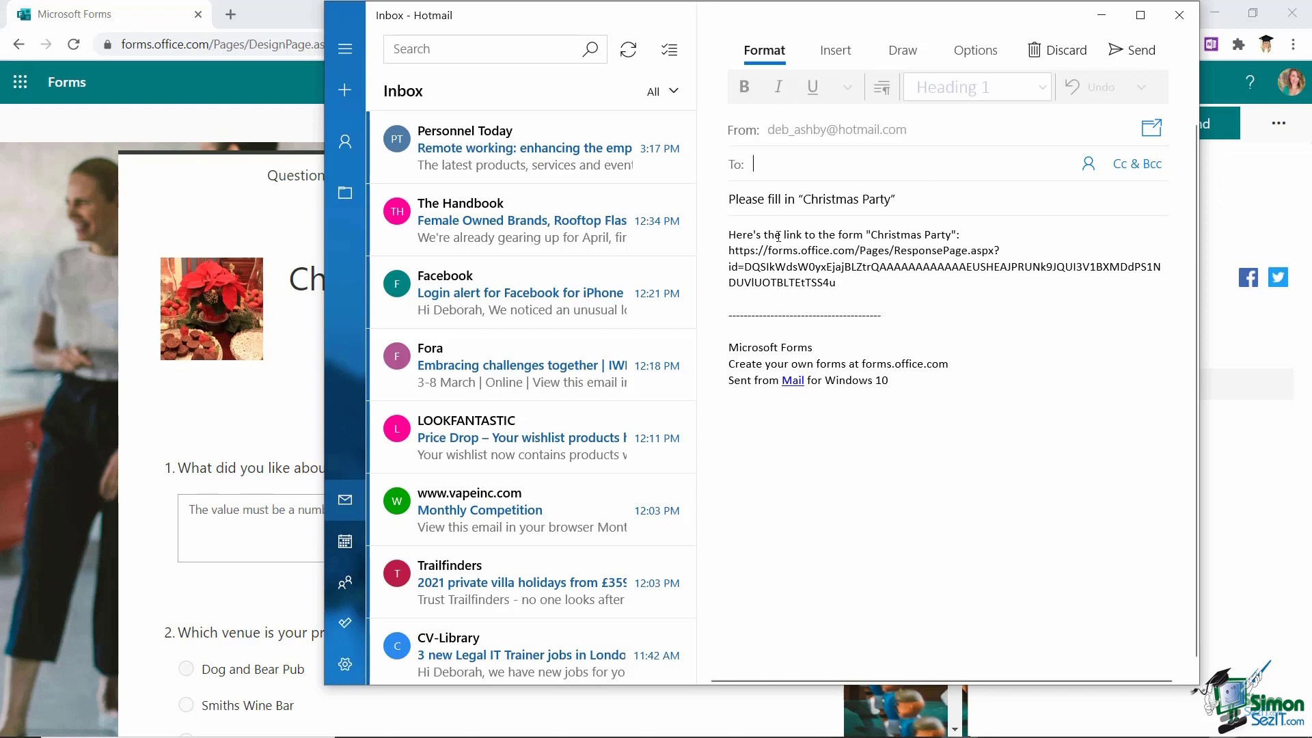
pyautogui.click(828, 158)
pyautogui.click(1179, 15)
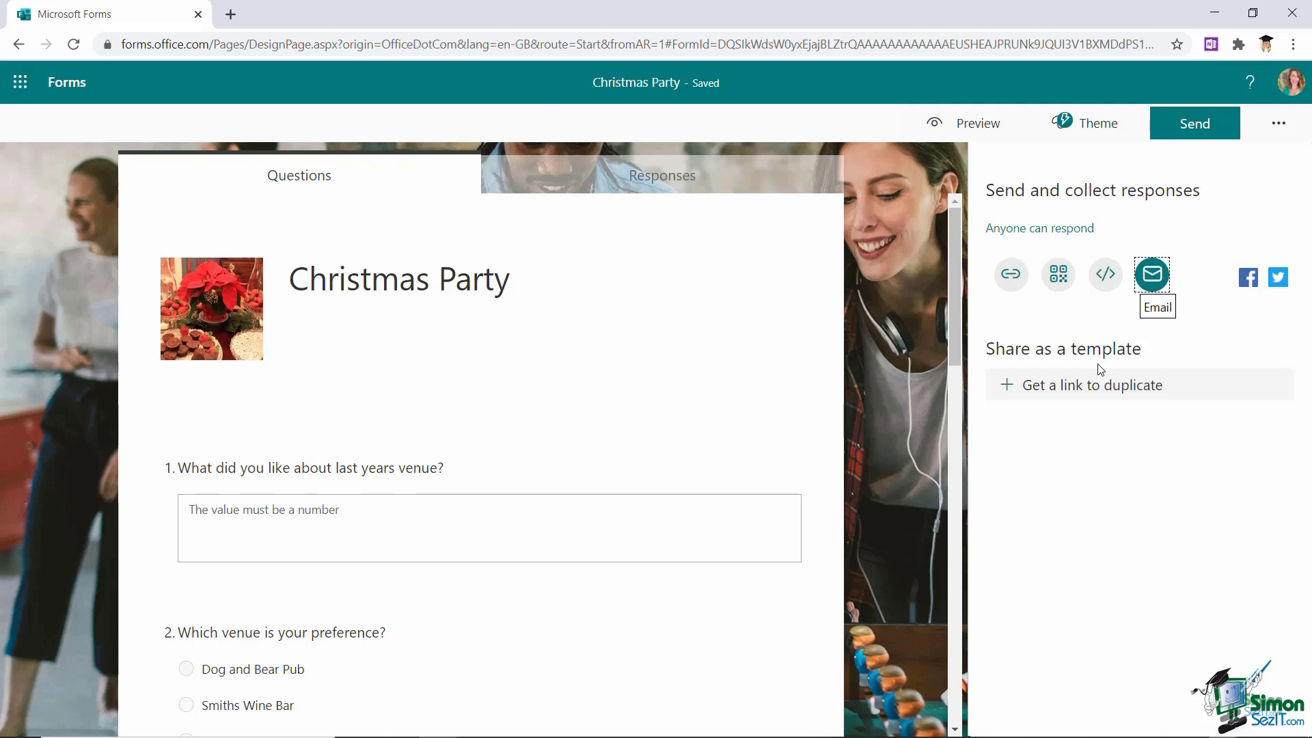
# Review the Responses summary: 1 response, 01:04 average time, Active, plus the question charts
pyautogui.press('Escape')
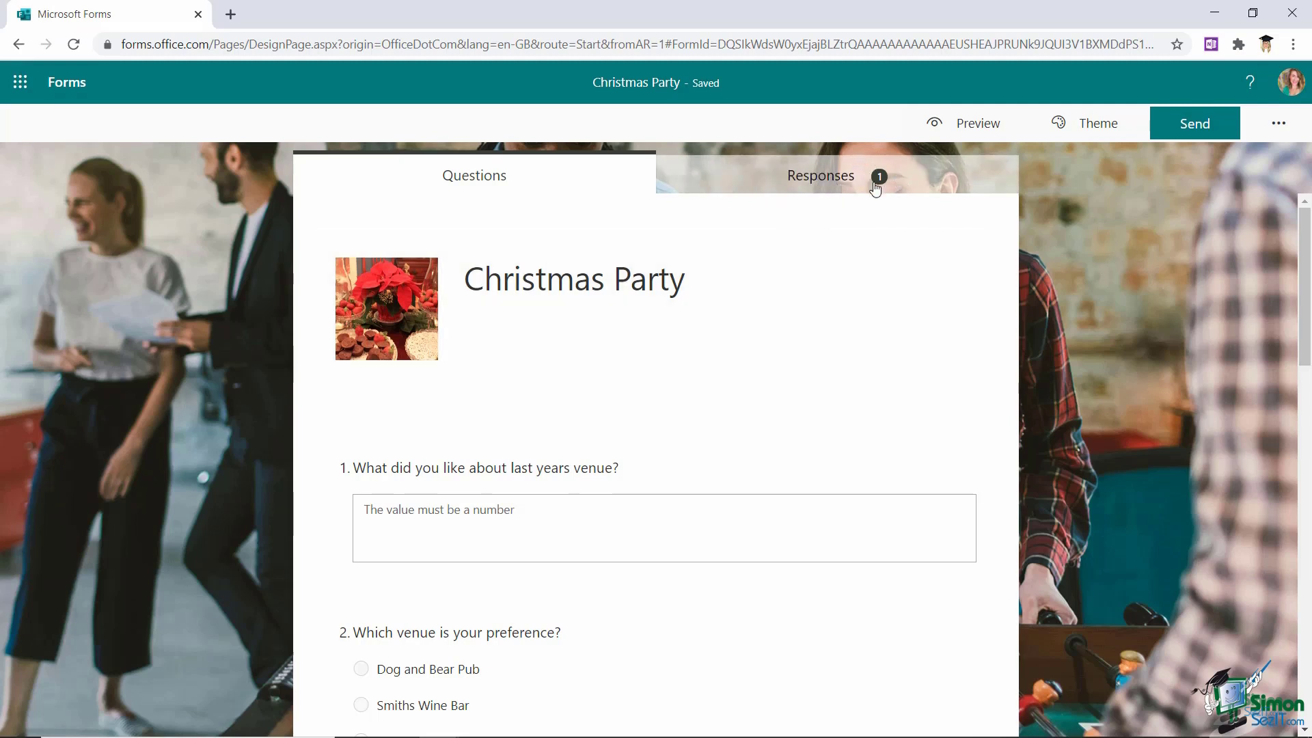
pyautogui.click(818, 179)
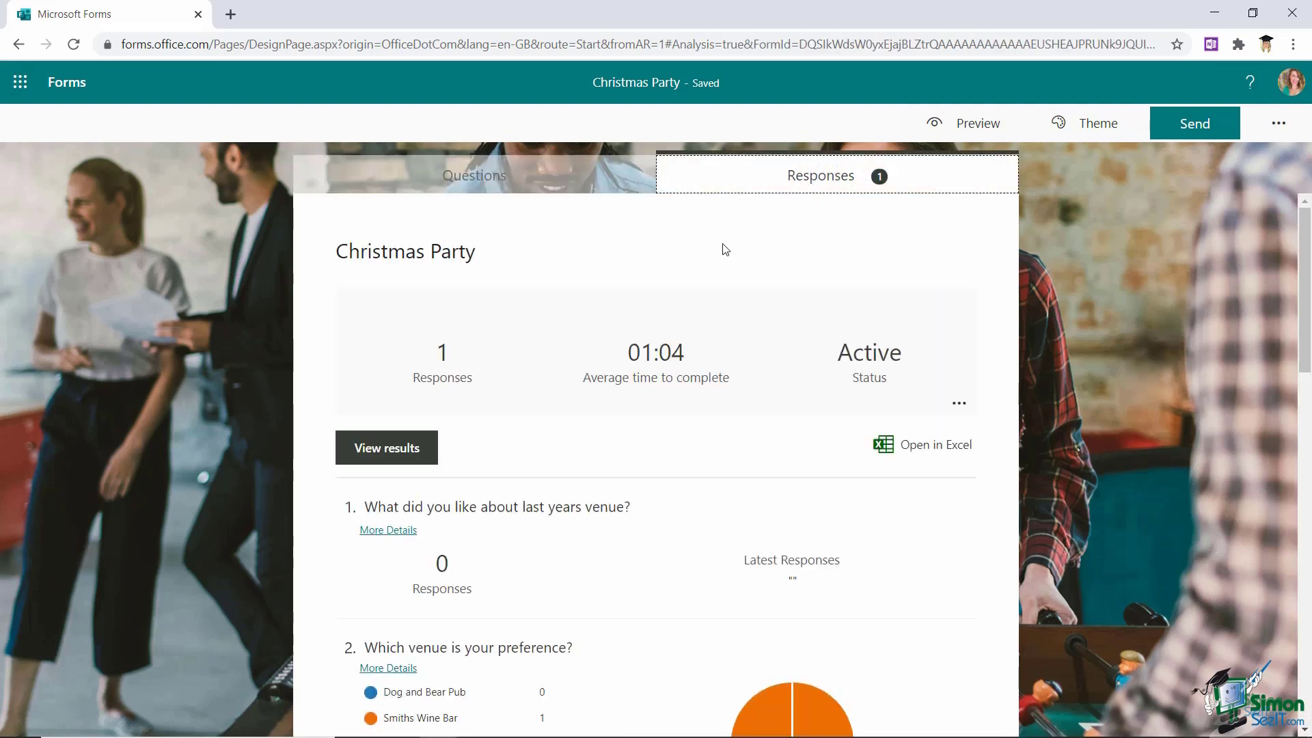
pyautogui.scroll(-3, 711, 252)
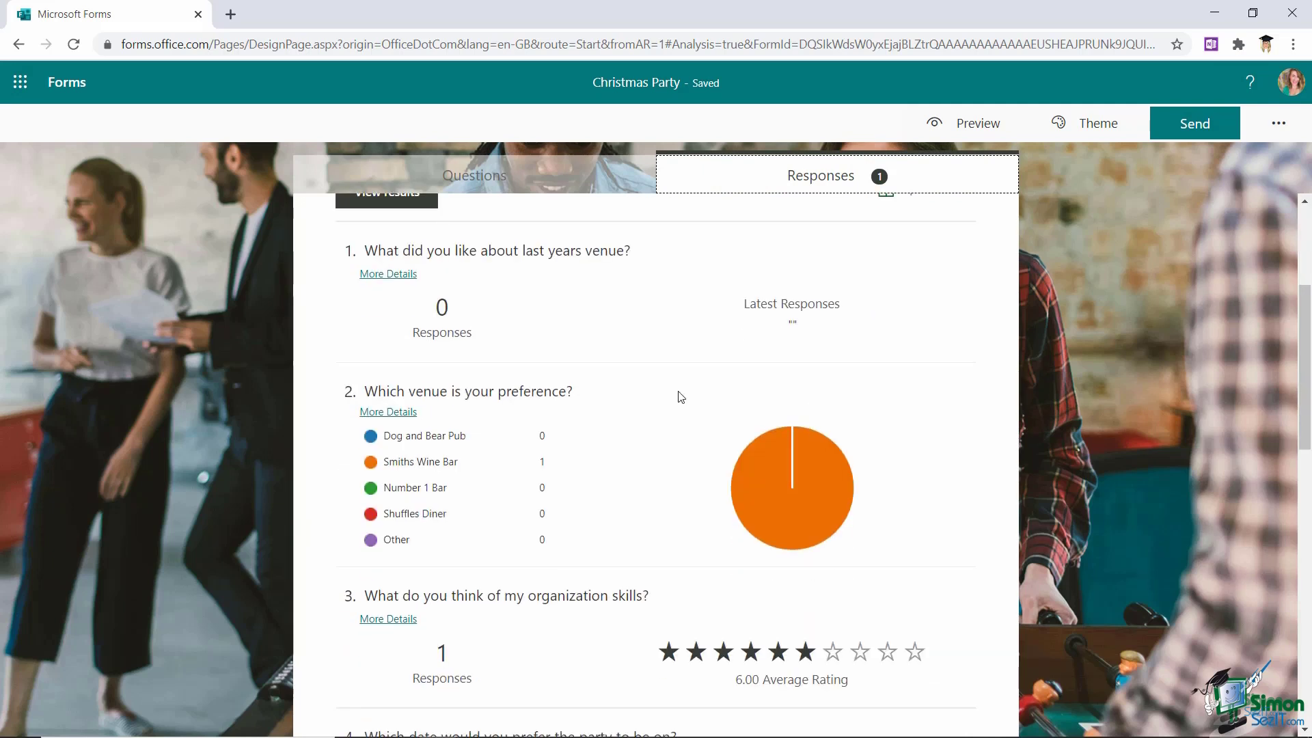
pyautogui.scroll(-3, 512, 349)
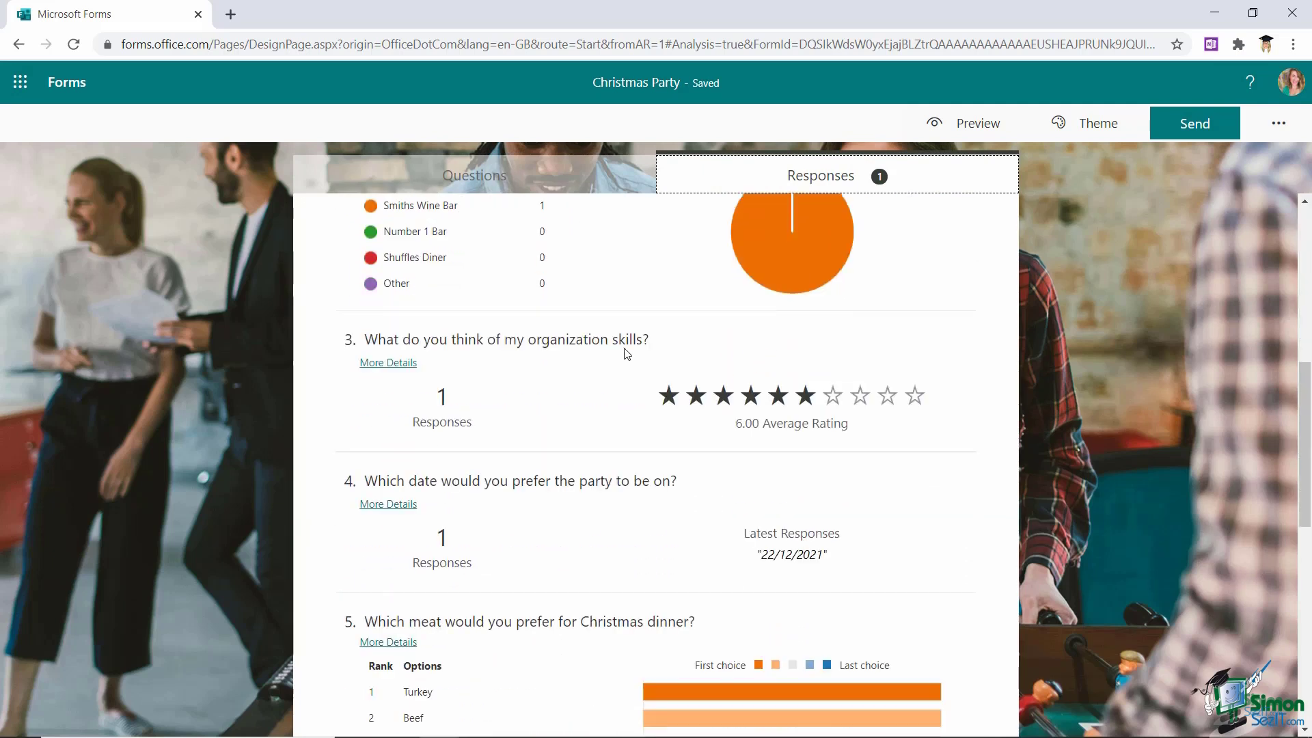
pyautogui.scroll(-3, 626, 354)
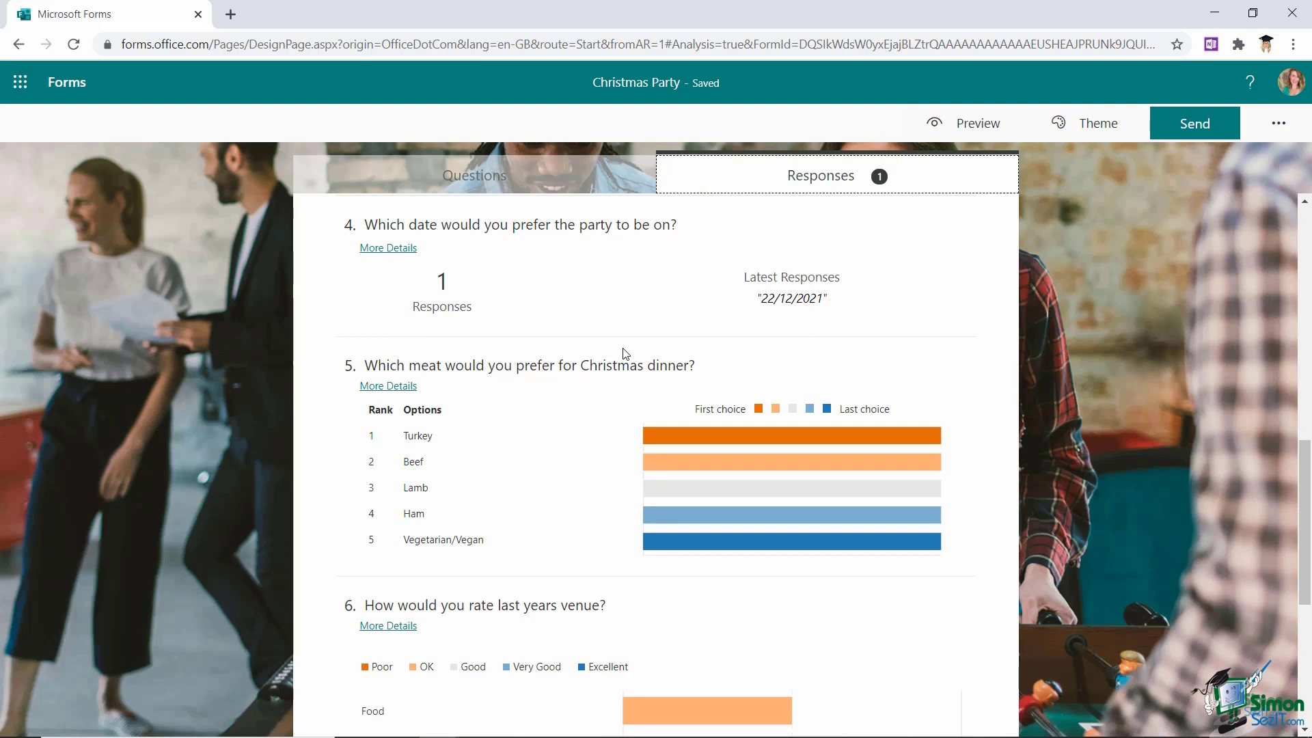
pyautogui.scroll(-2, 648, 354)
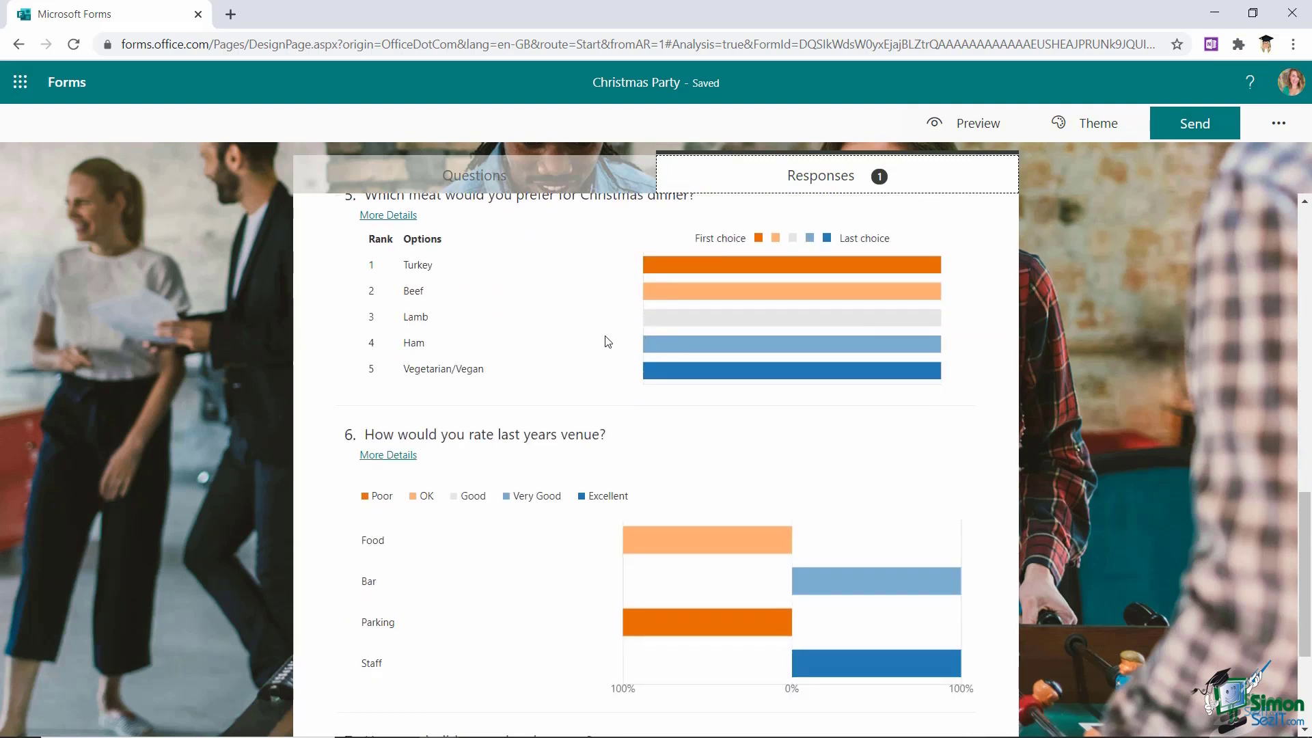
pyautogui.scroll(-3, 586, 335)
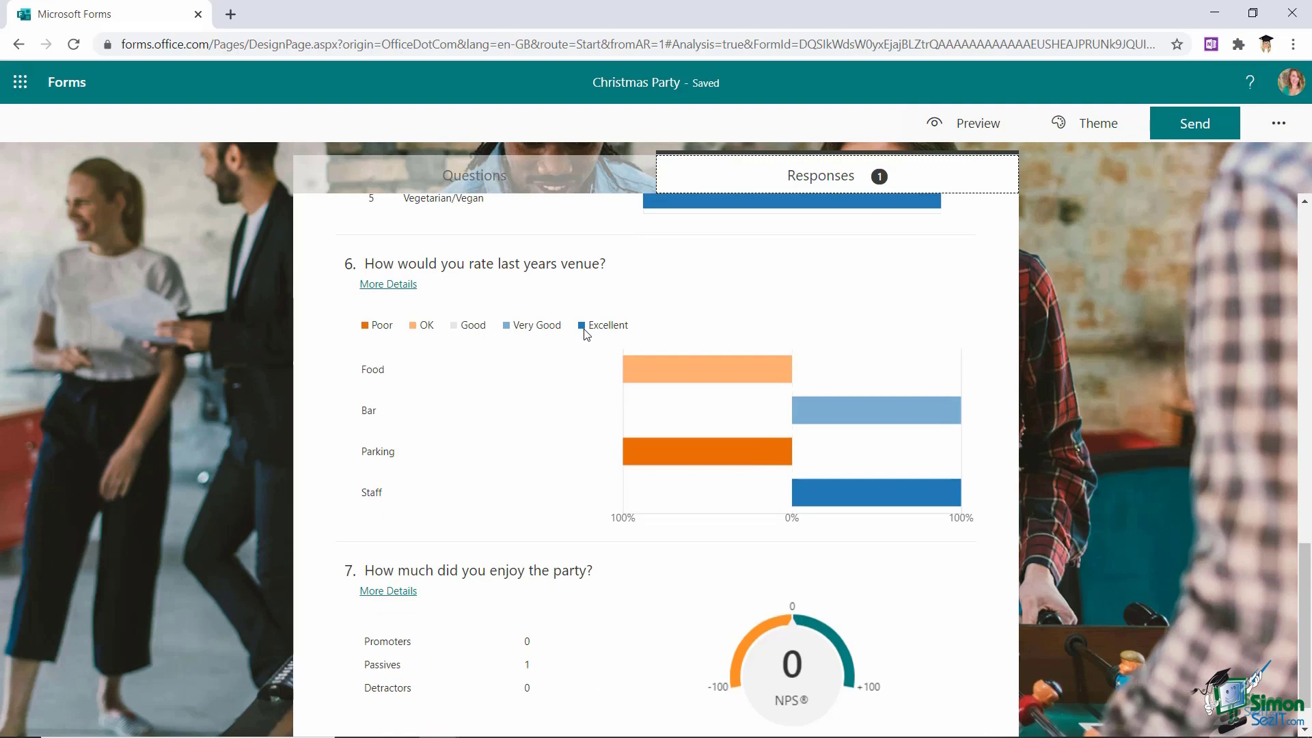
pyautogui.scroll(10, 586, 335)
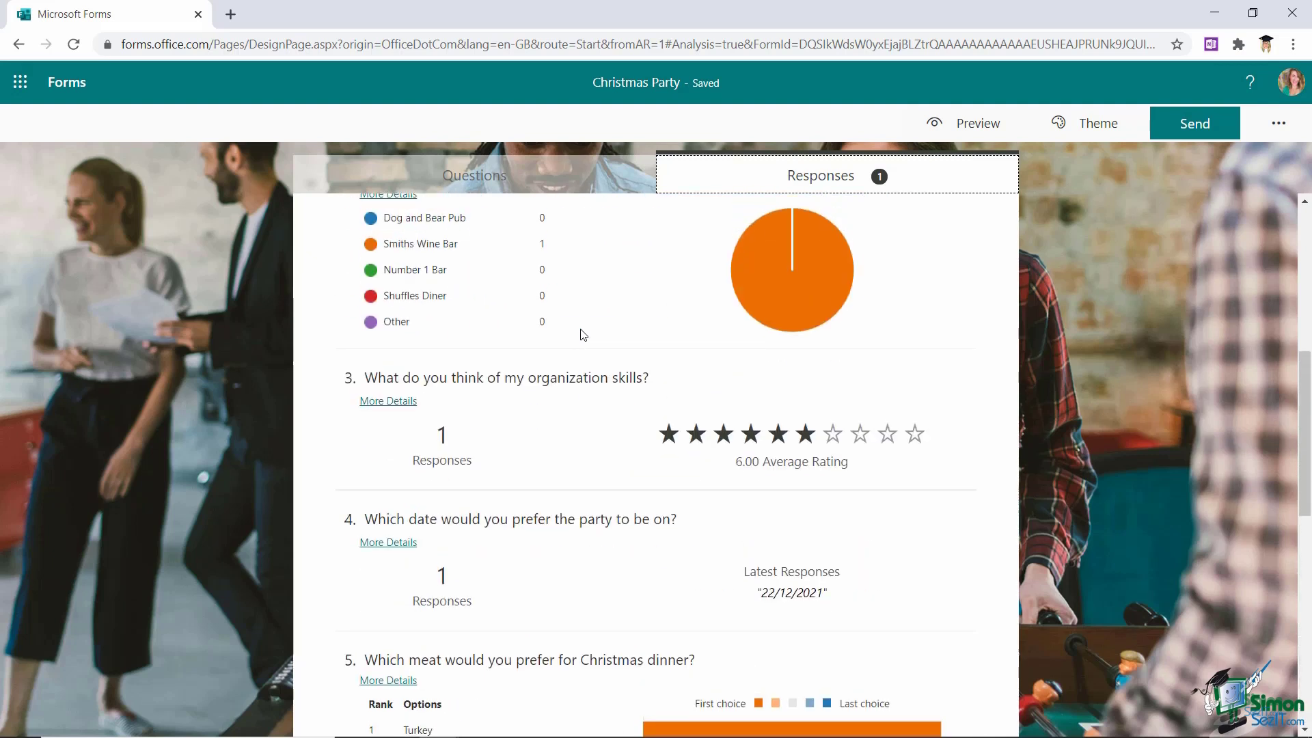
pyautogui.scroll(2, 582, 334)
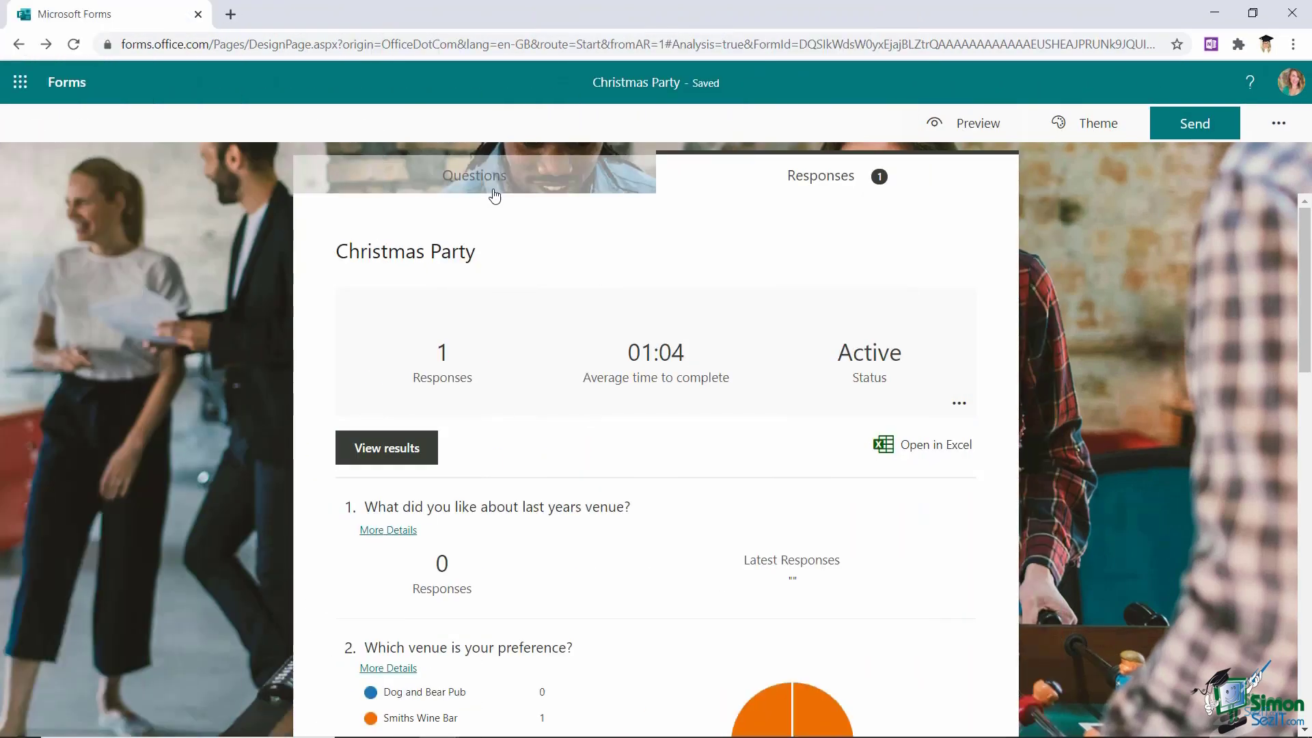
# In Settings, enable a custom thank-you message reading 'Thank you for completing the survey!'
pyautogui.click(486, 187)
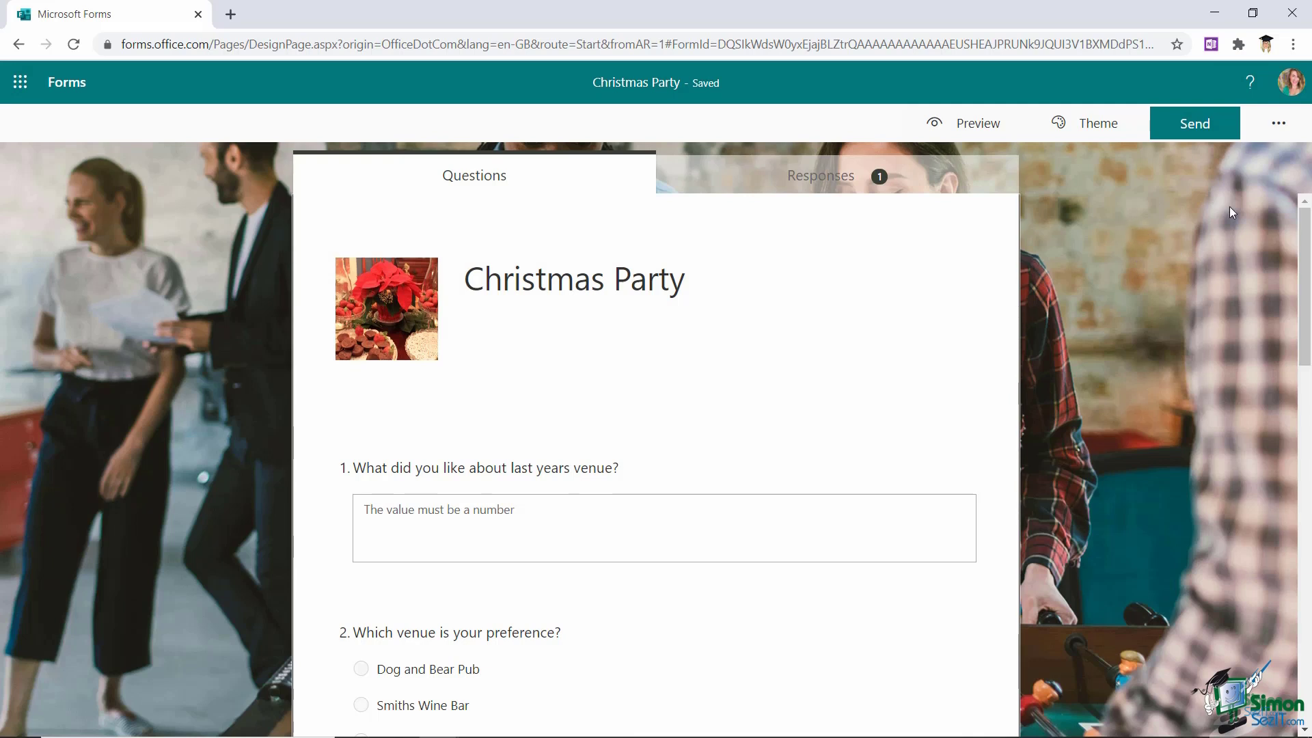
pyautogui.click(1278, 129)
pyautogui.click(1176, 160)
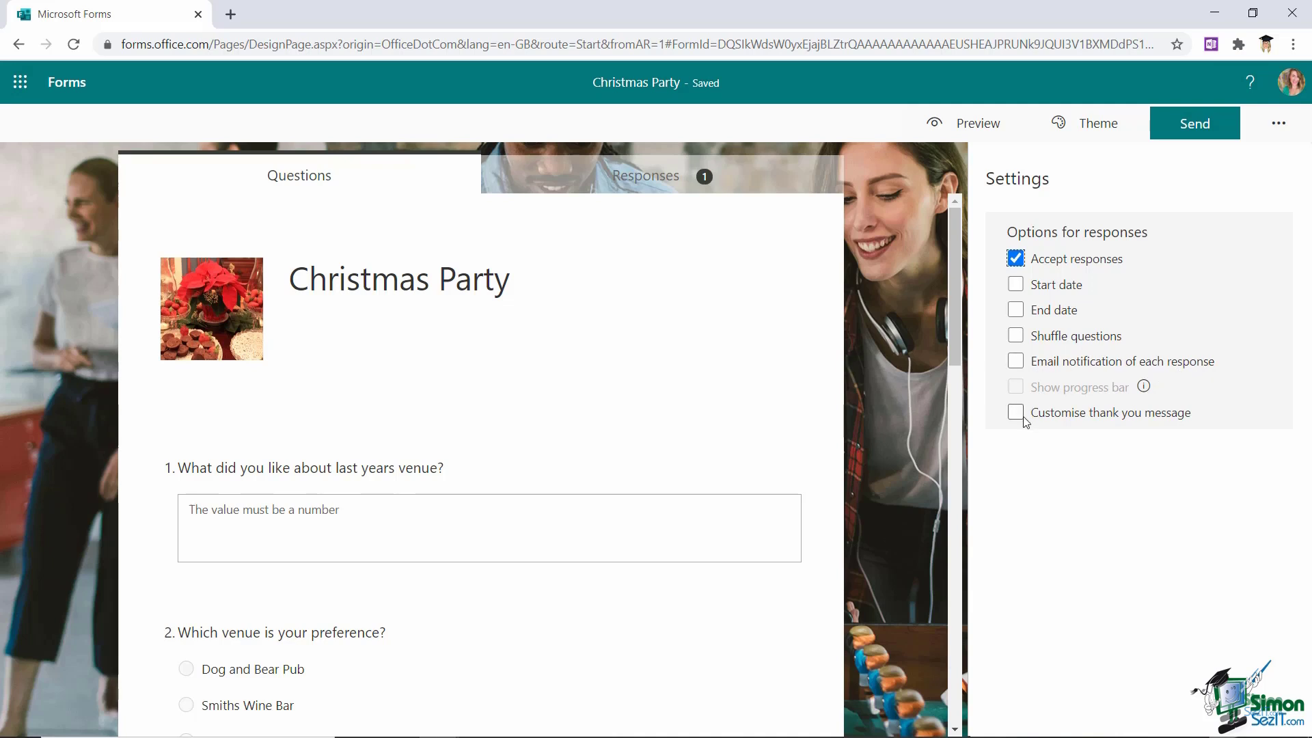
pyautogui.click(1188, 414)
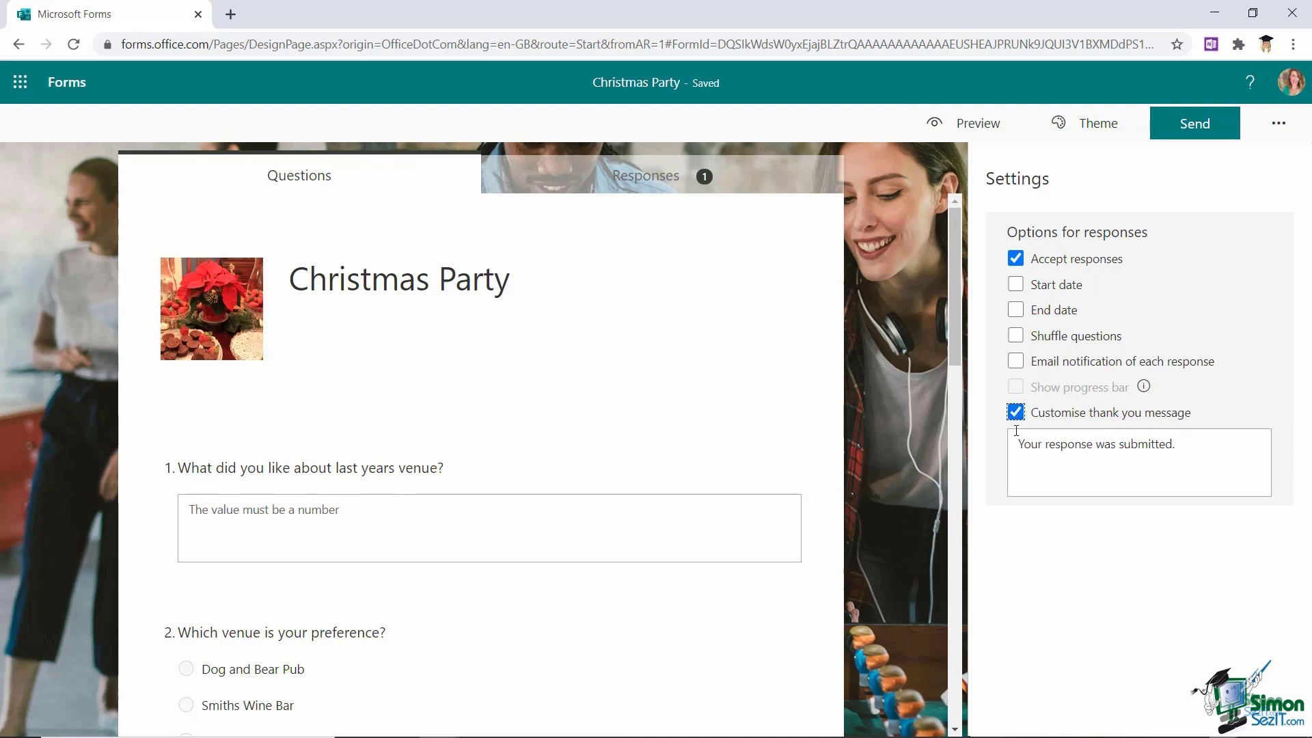
pyautogui.moveTo(1016, 447); pyautogui.dragTo(1140, 471)
pyautogui.write('Thank you for completing the survey!')
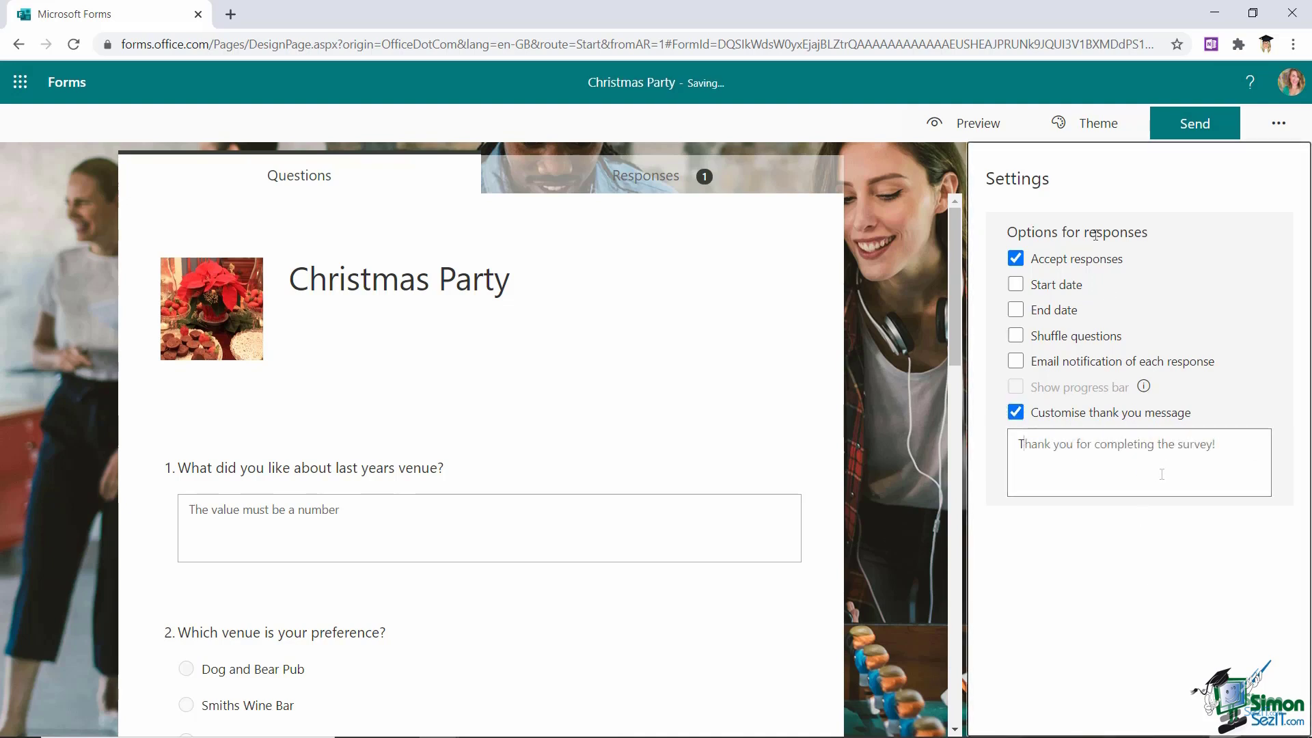
pyautogui.click(1223, 215)
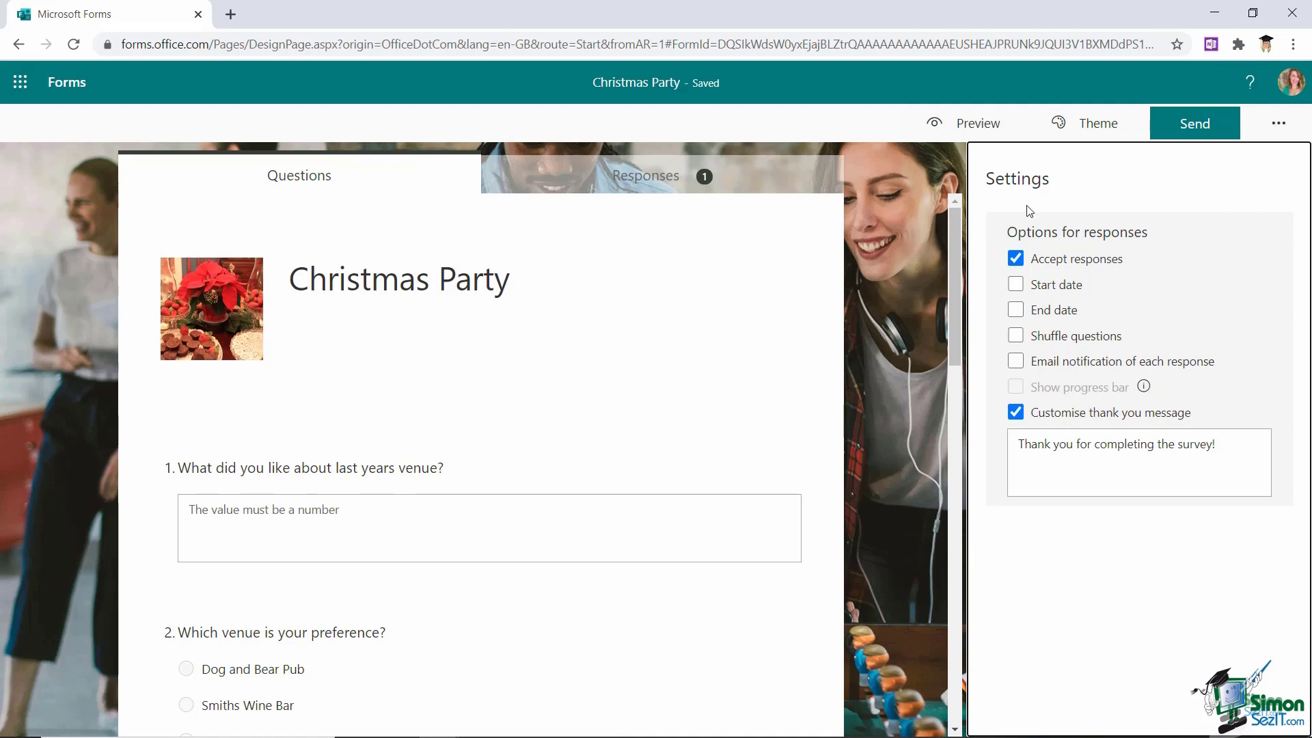
pyautogui.click(1279, 125)
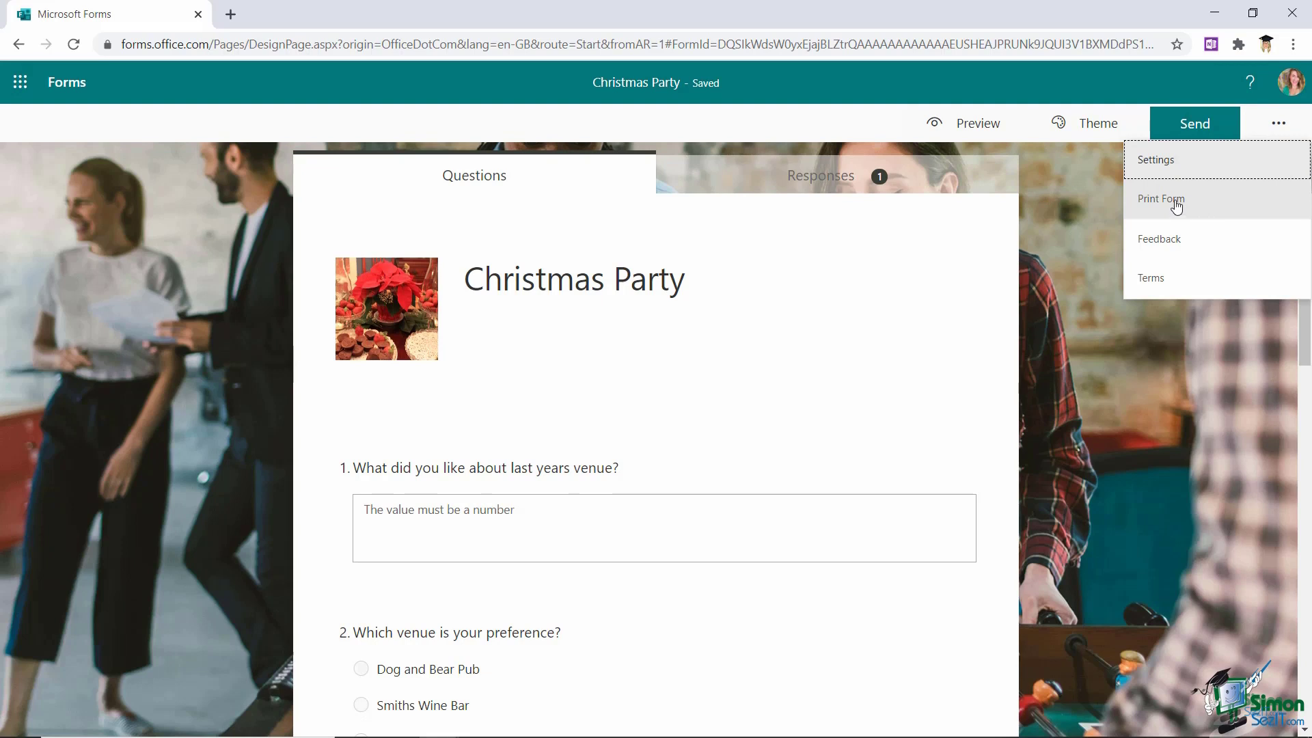
pyautogui.click(1200, 395)
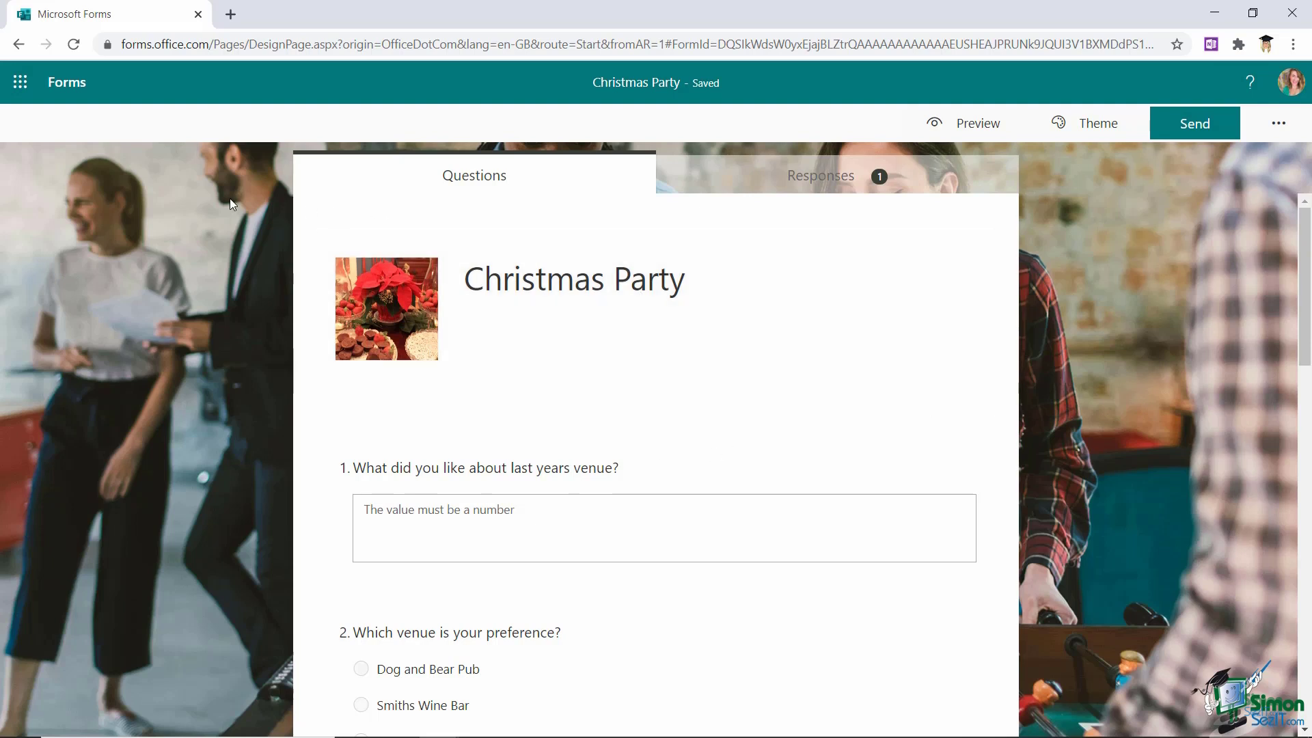
# Pin the Christmas Party form on the Forms home page and check the Pinned list
pyautogui.click(65, 82)
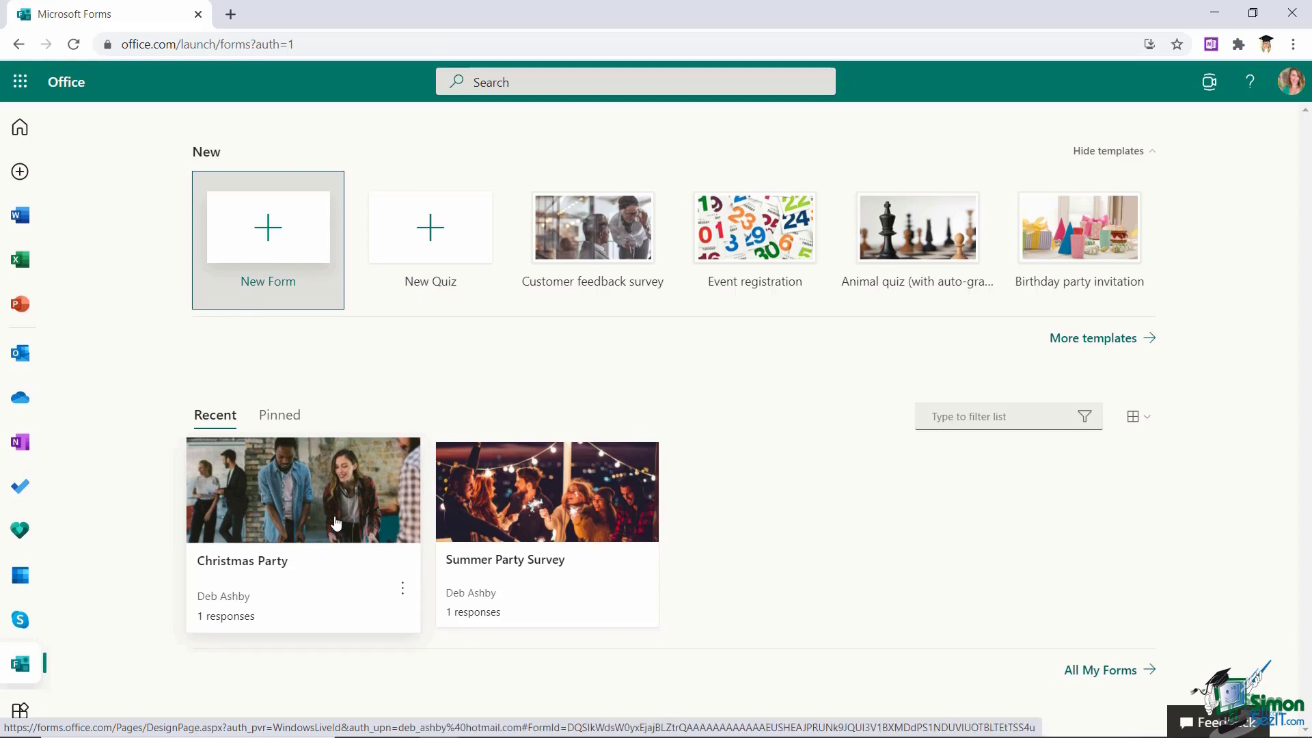
pyautogui.click(403, 592)
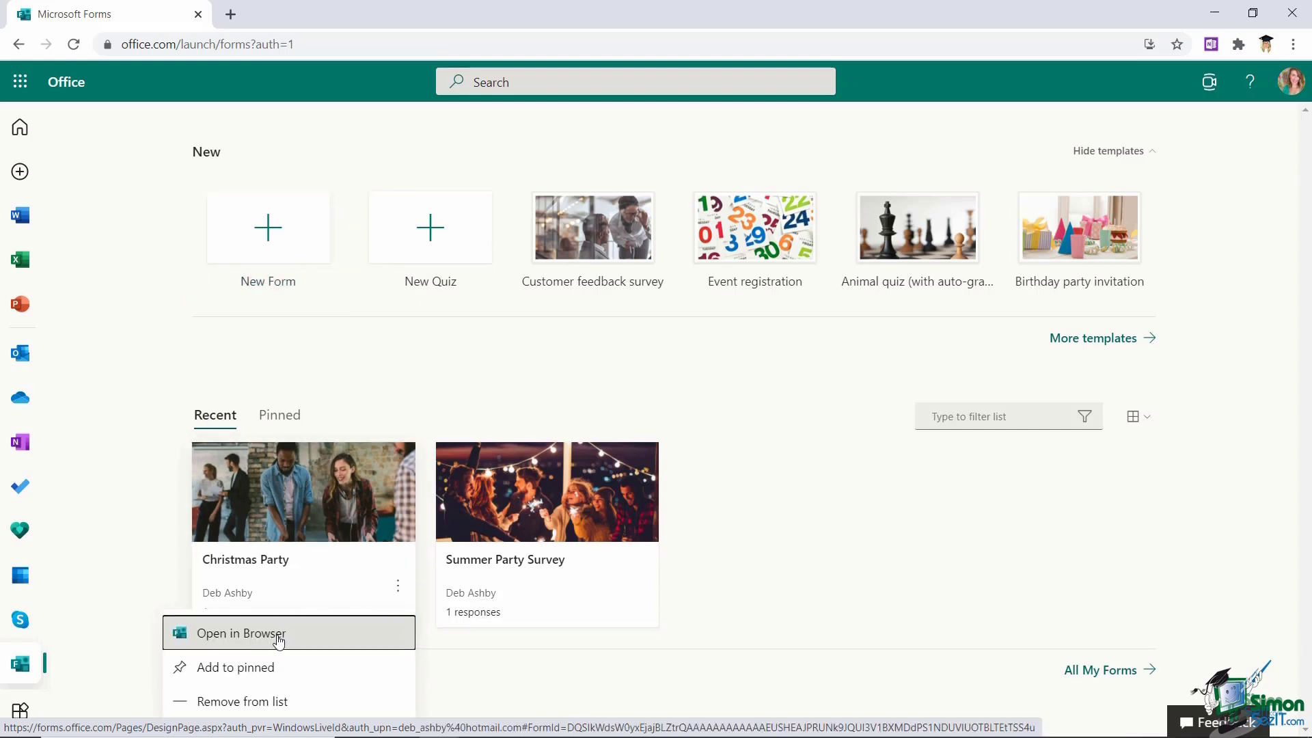
pyautogui.click(264, 670)
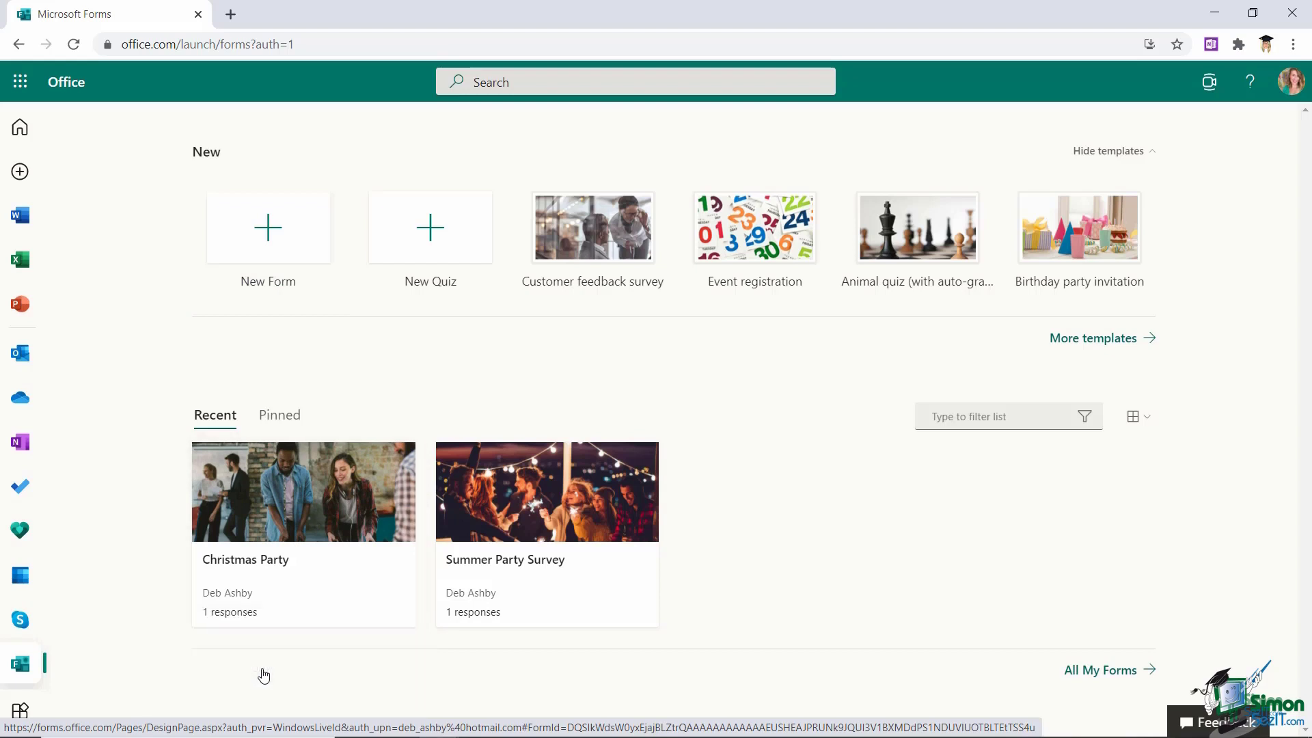
pyautogui.click(281, 416)
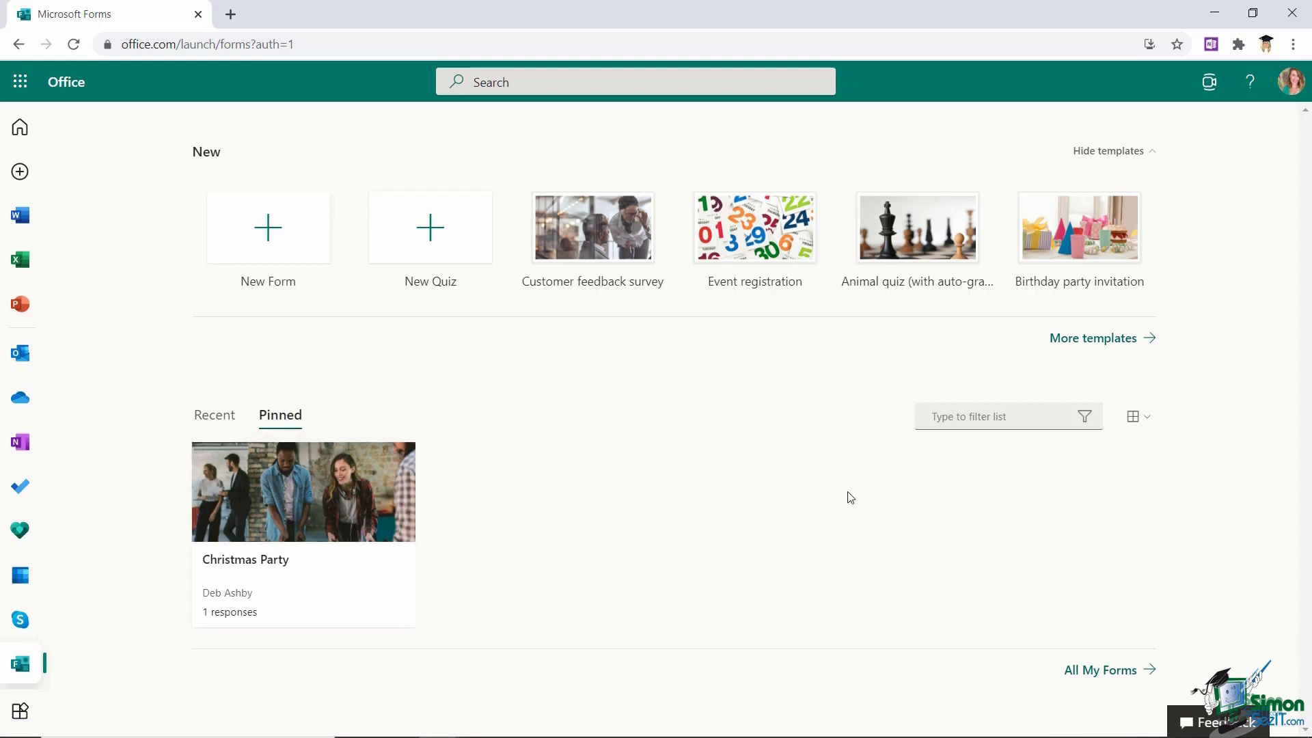
pyautogui.click(218, 417)
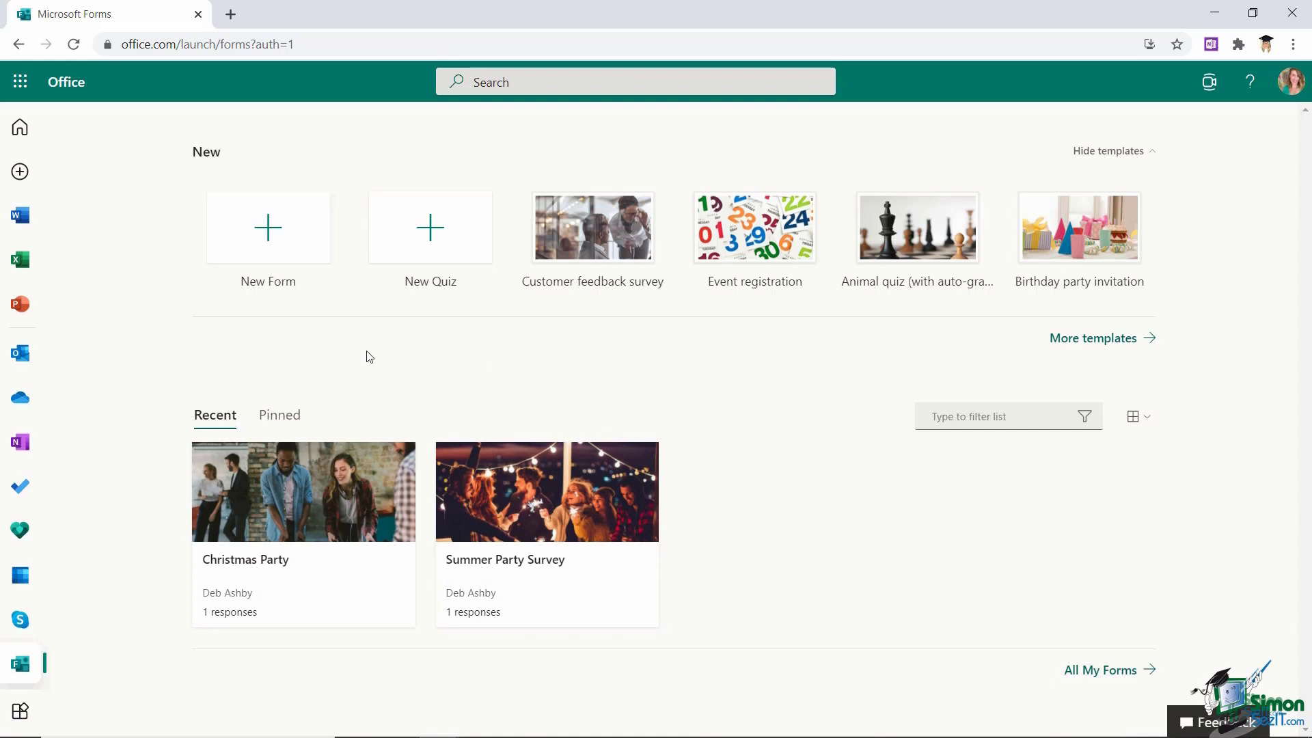
# Create a new quiz titled with the creator's name and add a star rating question
pyautogui.click(439, 236)
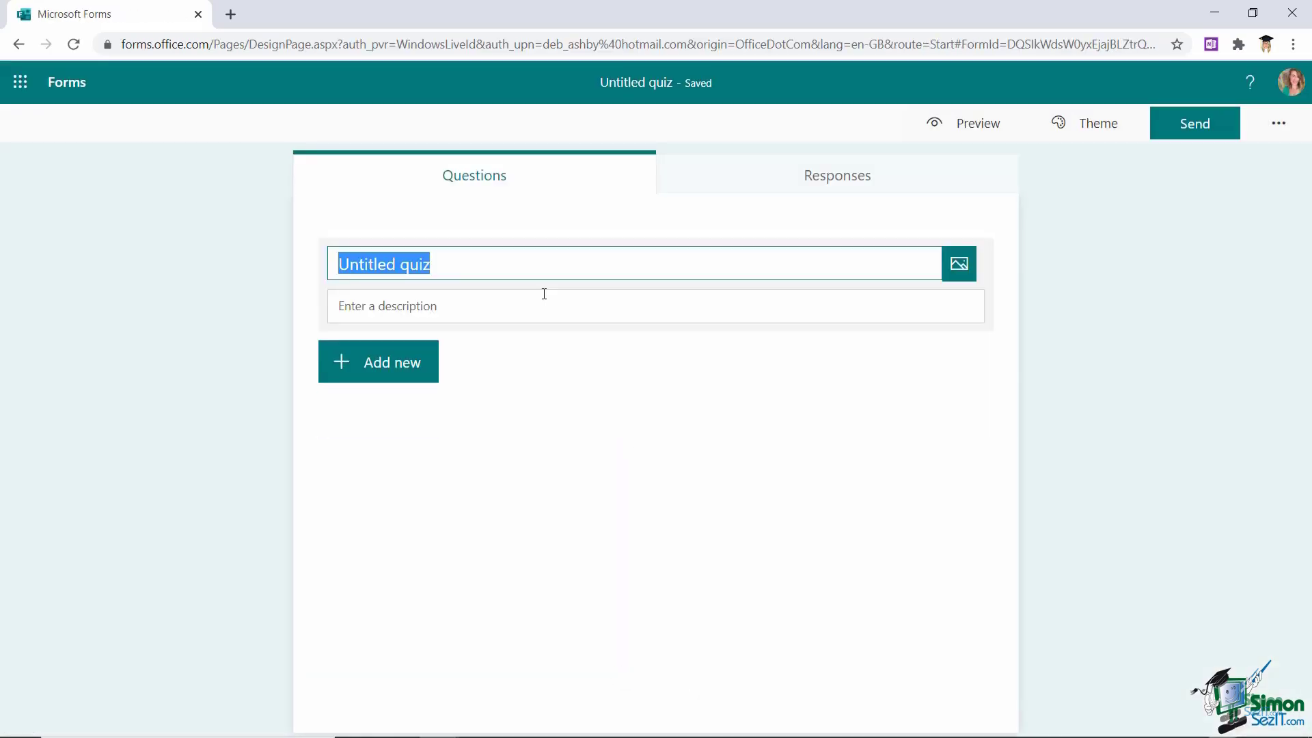
pyautogui.write('Debs Quiz')
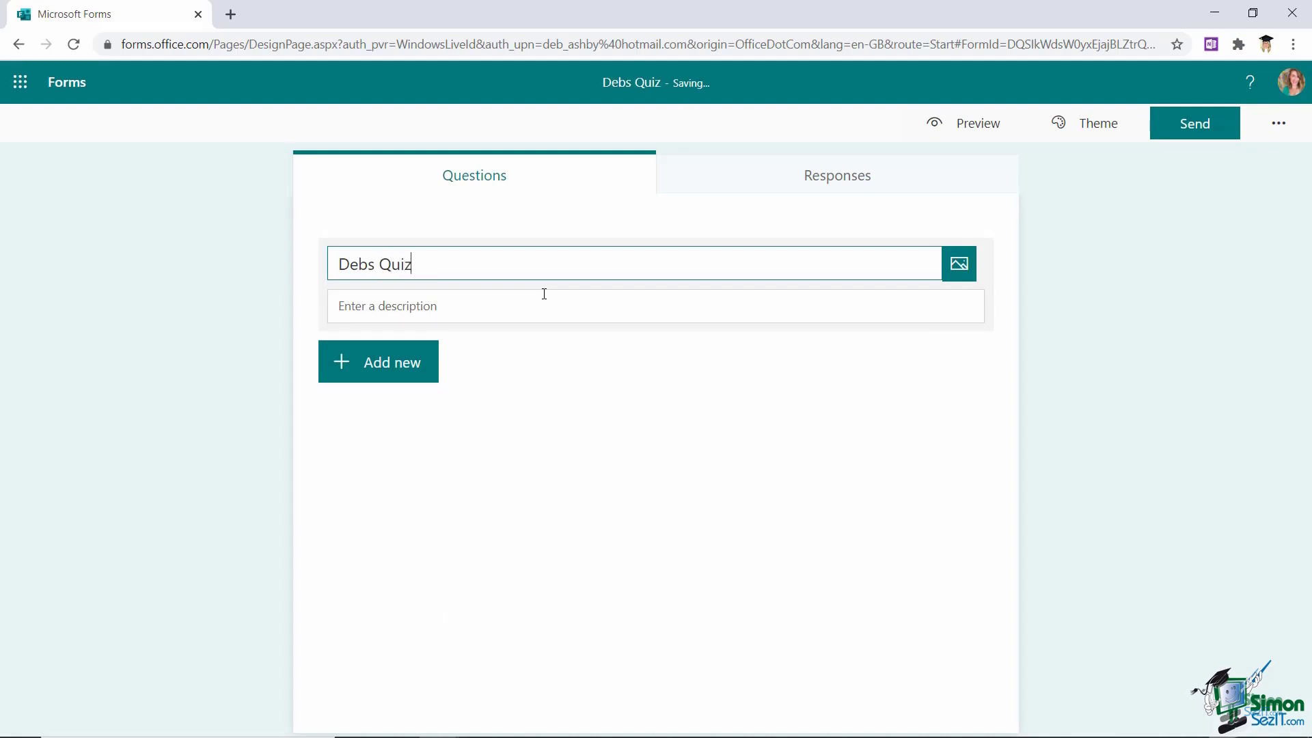
pyautogui.click(381, 381)
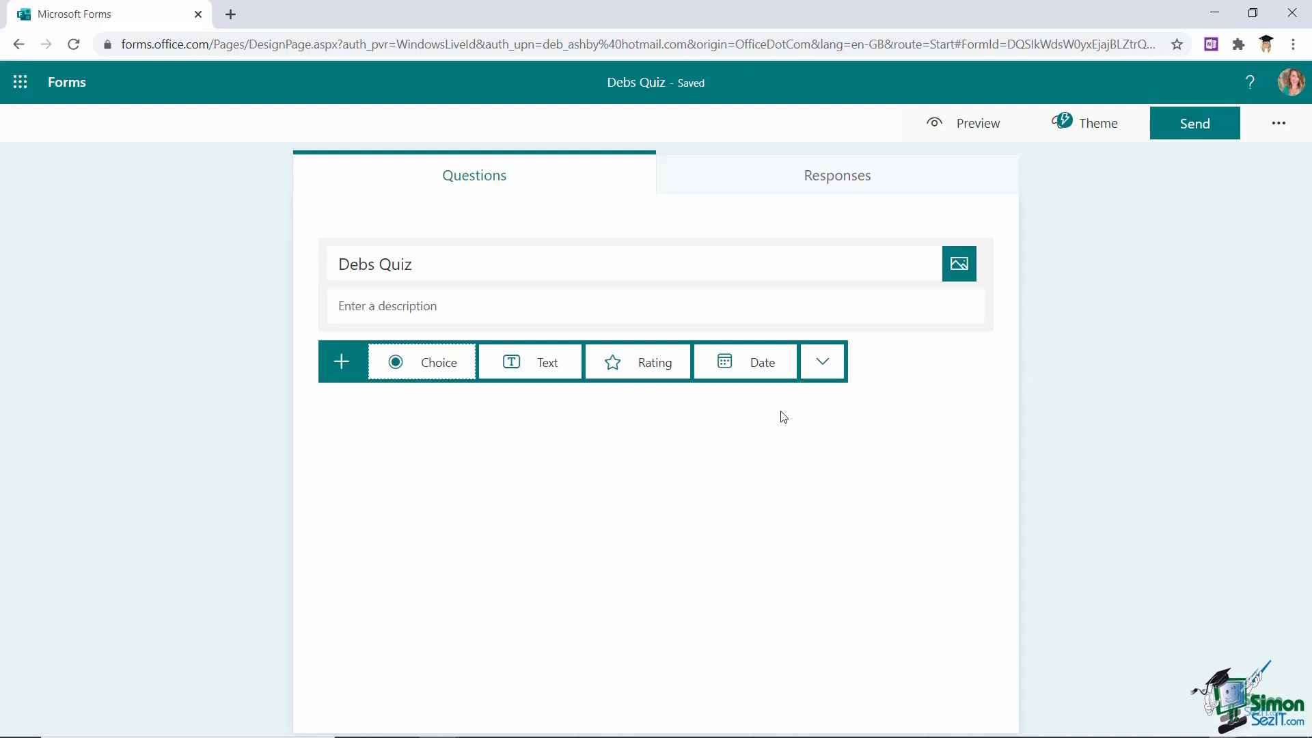
pyautogui.click(630, 421)
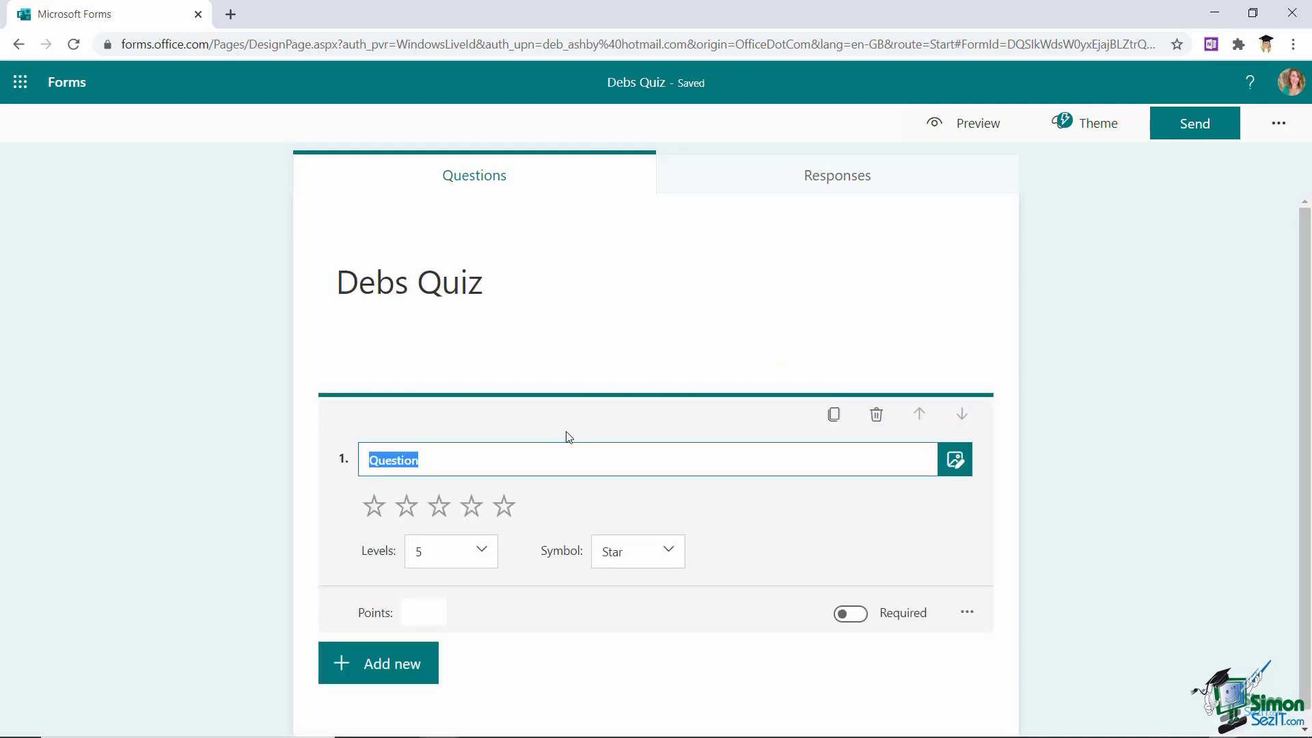